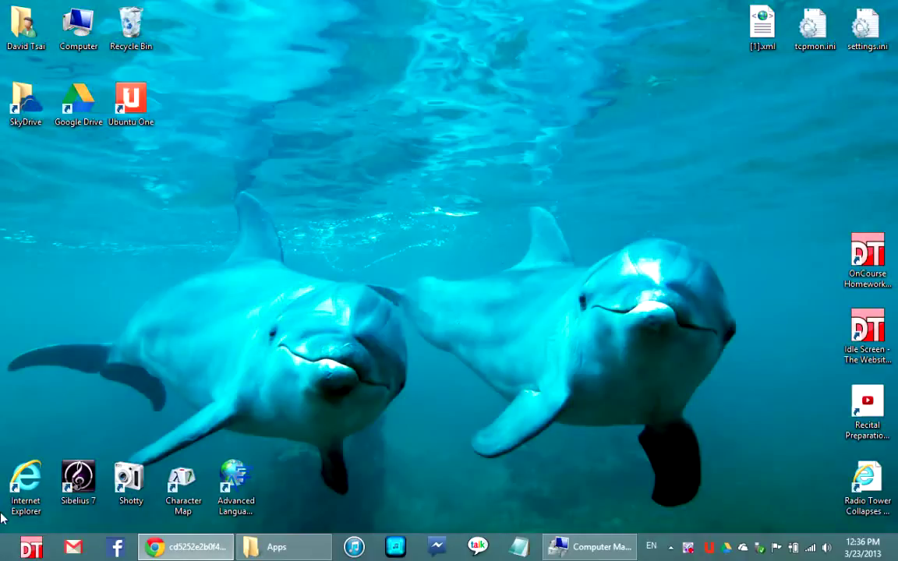
# Go to the Windows 8 Start screen and return to the desktop with Chrome.
pyautogui.click(3, 558)
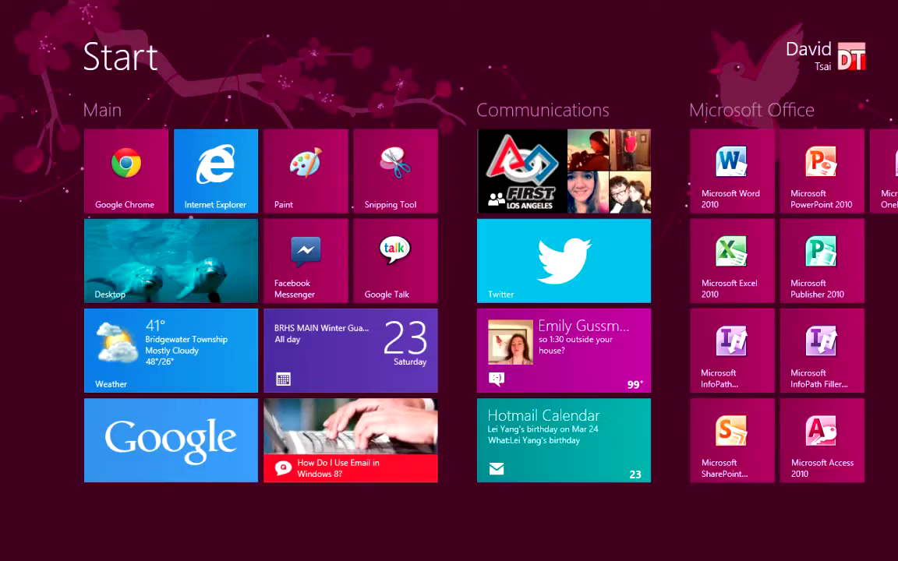
pyautogui.click(3, 558)
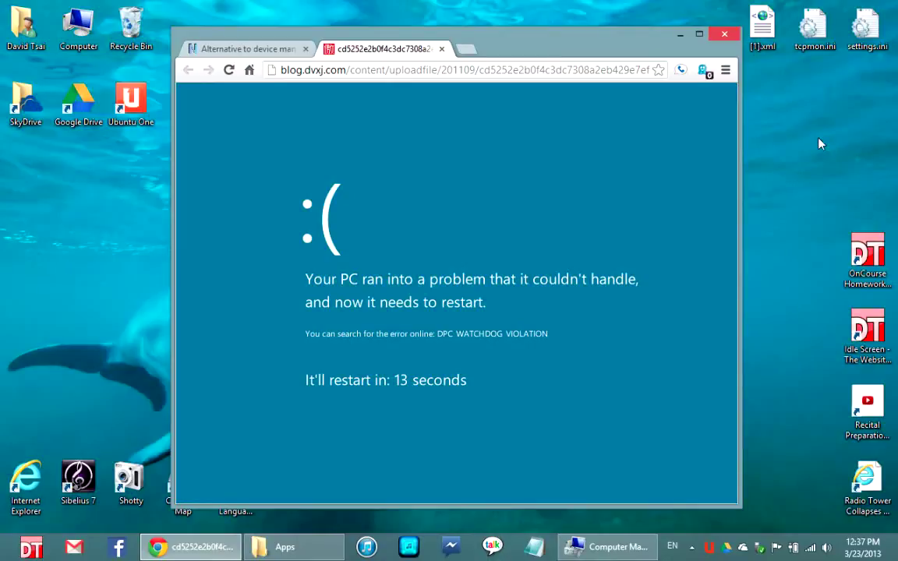
pyautogui.click(792, 548)
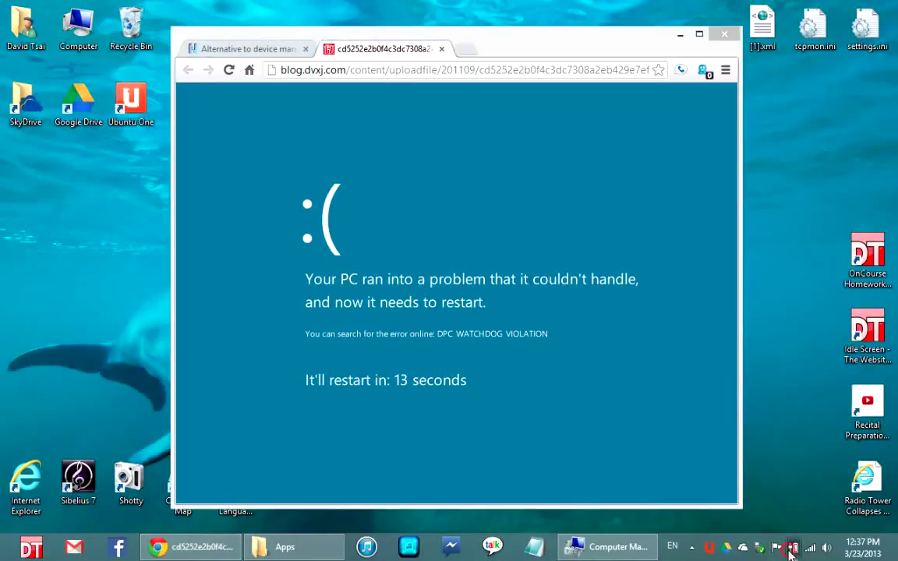
pyautogui.click(788, 509)
pyautogui.click(67, 238)
pyautogui.scroll(-3, 67, 296)
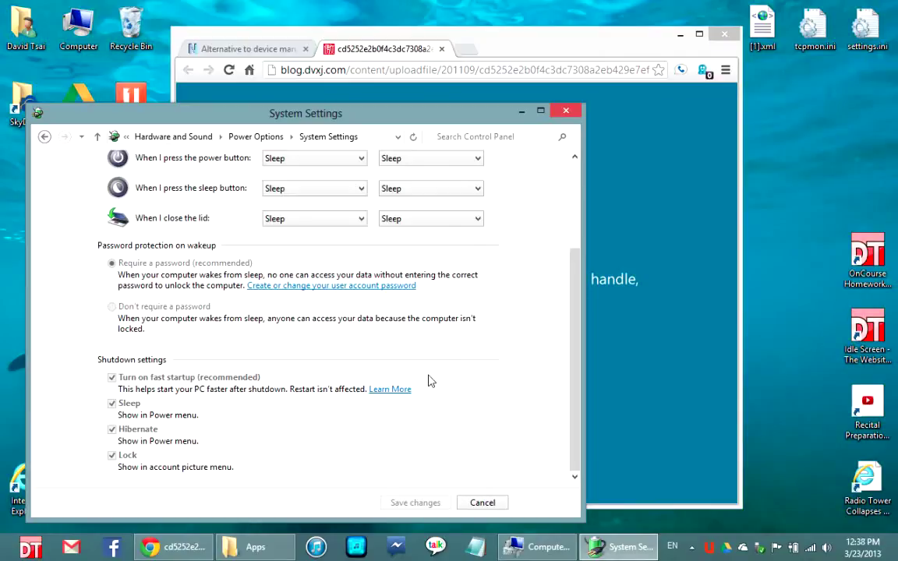
pyautogui.click(565, 114)
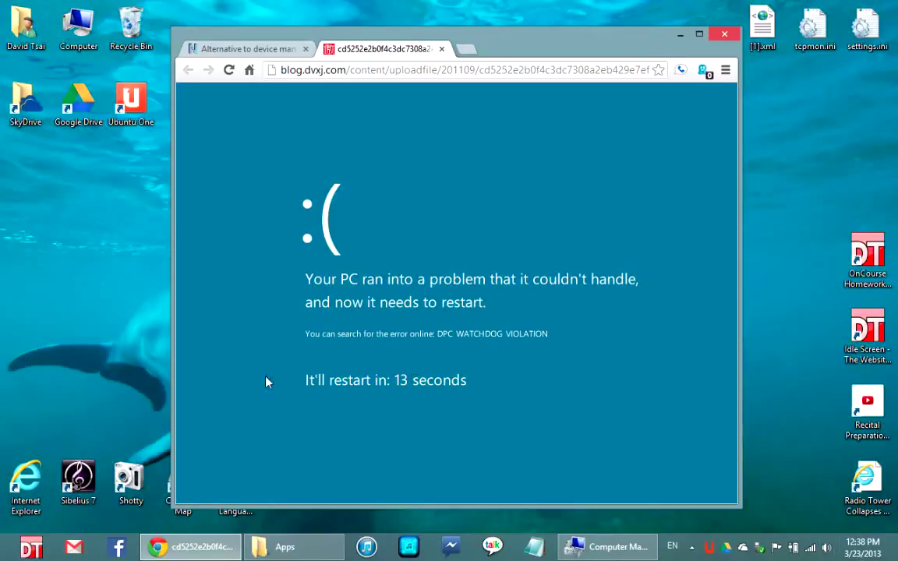
pyautogui.click(191, 546)
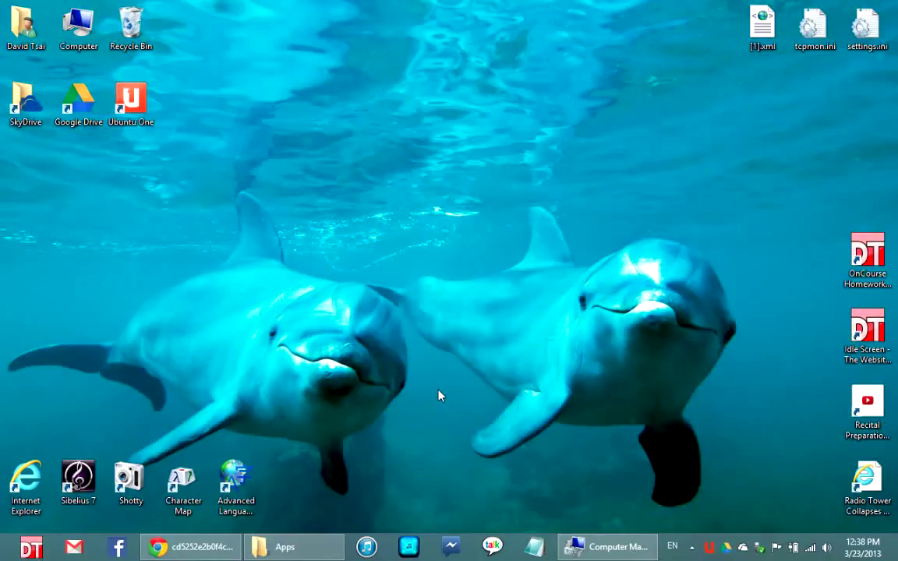
# Restore Computer Management showing Device Manager with the ENE storage controllers.
pyautogui.click(586, 547)
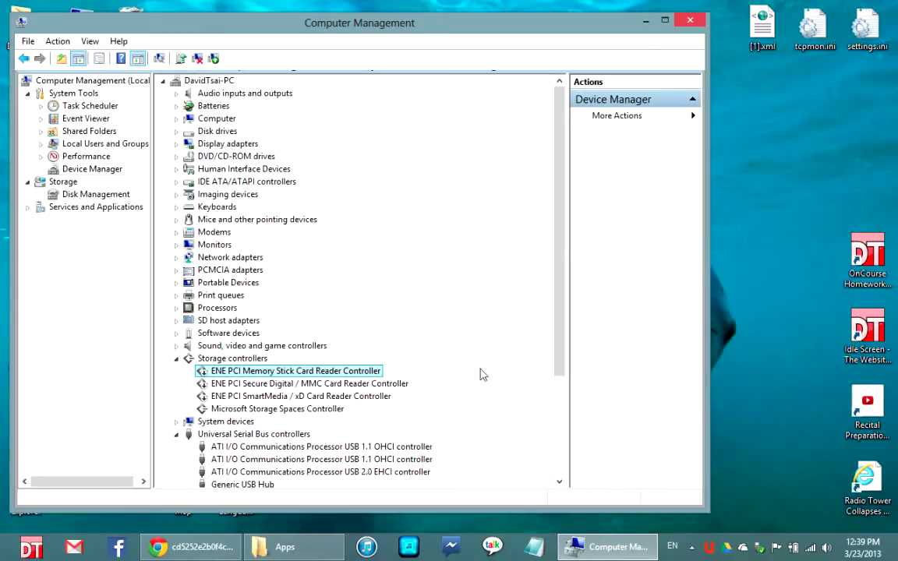
# Enable the ENE PCI Memory Stick Card Reader Controller, then minimize Computer Management.
pyautogui.click(257, 396)
pyautogui.click(270, 373)
pyautogui.click(191, 546)
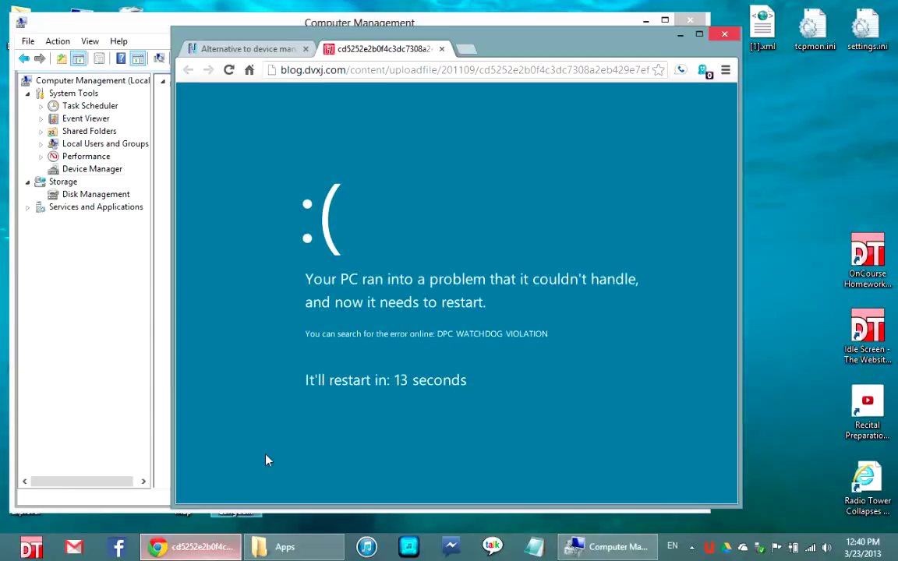
pyautogui.click(165, 498)
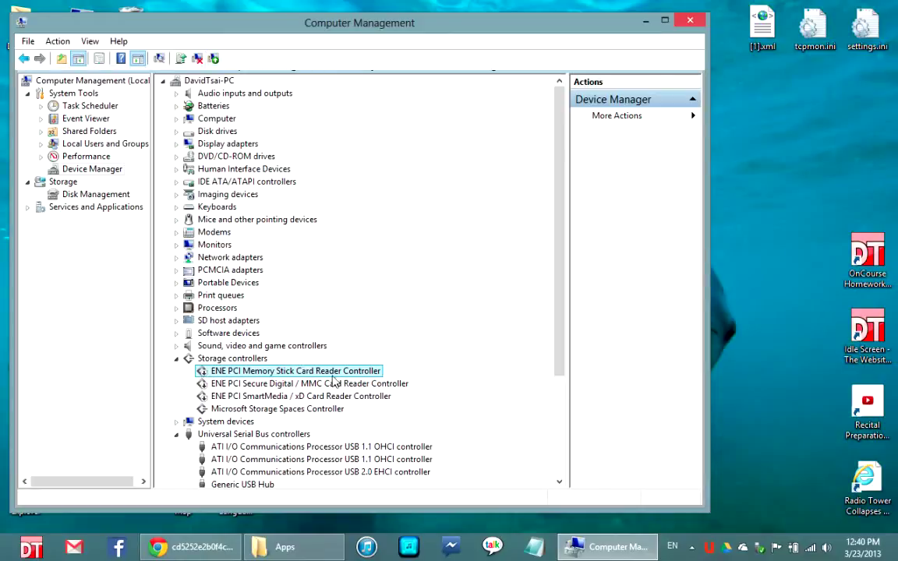
pyautogui.rightClick(305, 373)
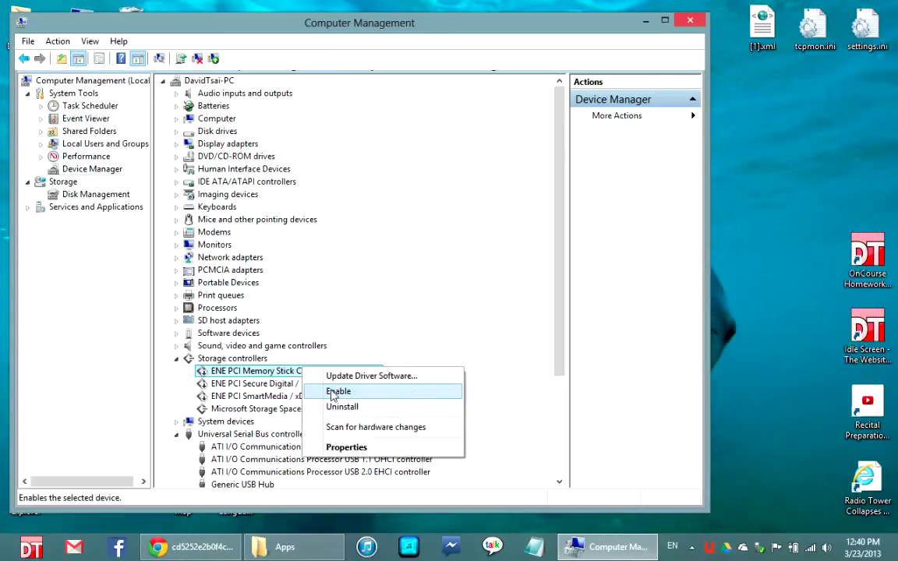
pyautogui.click(400, 394)
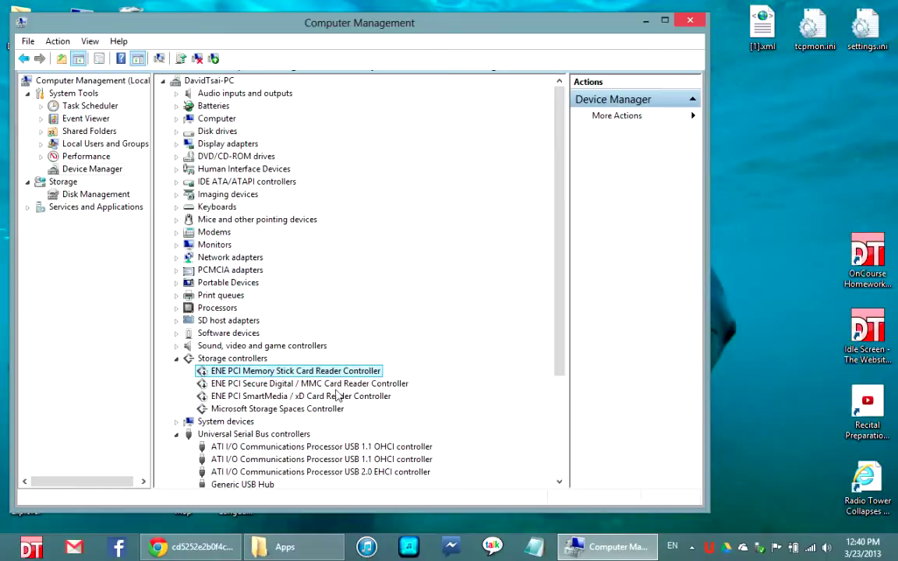
pyautogui.click(580, 545)
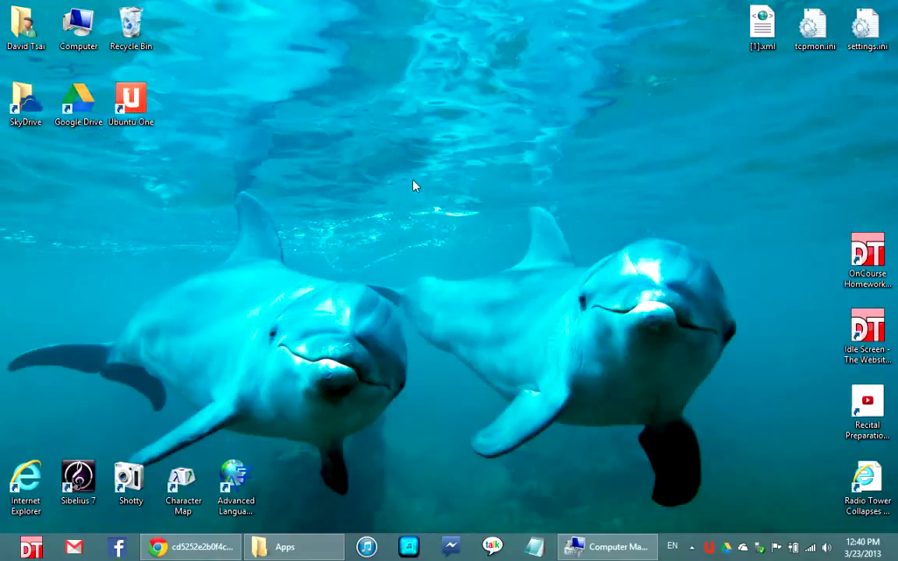
# Restore the minimized Computer Management window and close it.
pyautogui.click(601, 553)
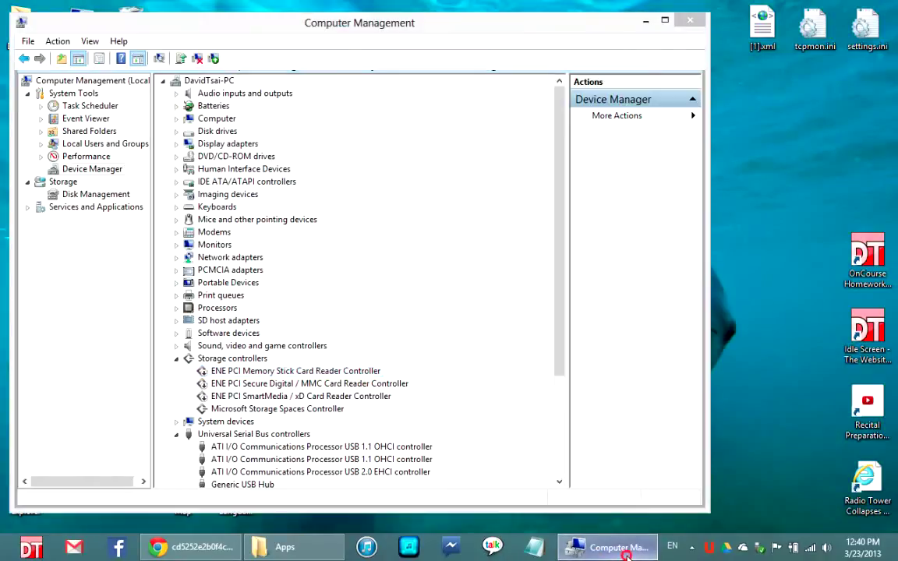
pyautogui.click(627, 553)
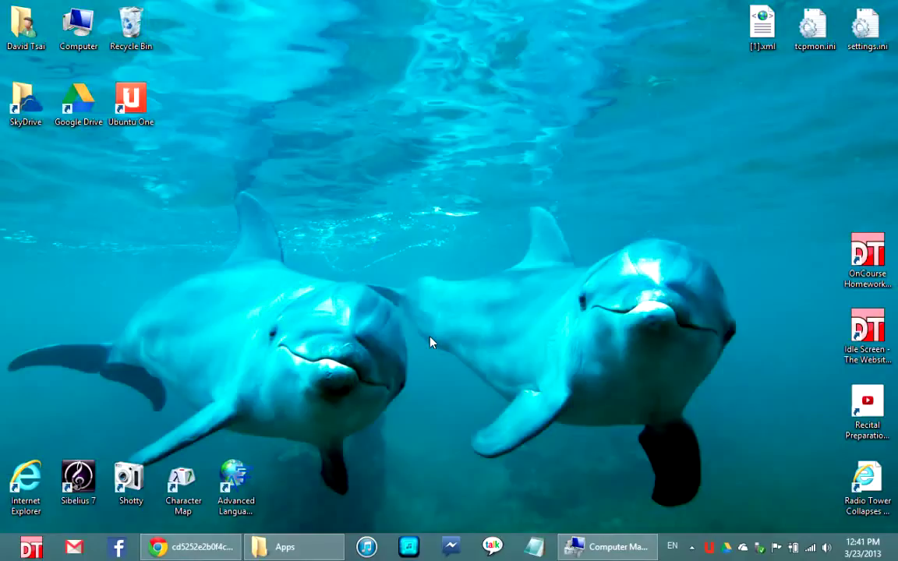
pyautogui.click(595, 548)
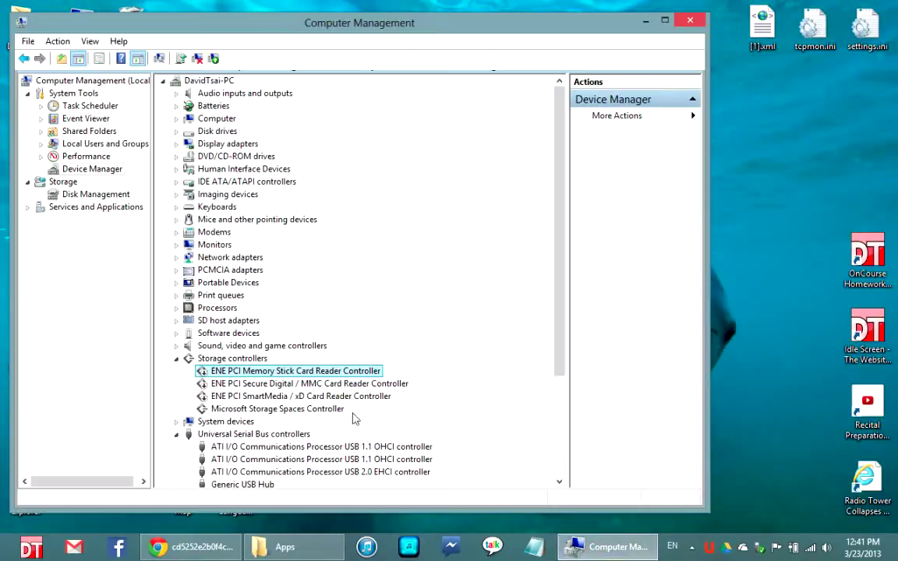
pyautogui.click(690, 21)
# Relaunch Computer Management from the Computer icon's Manage option and show Device Manager.
pyautogui.rightClick(66, 40)
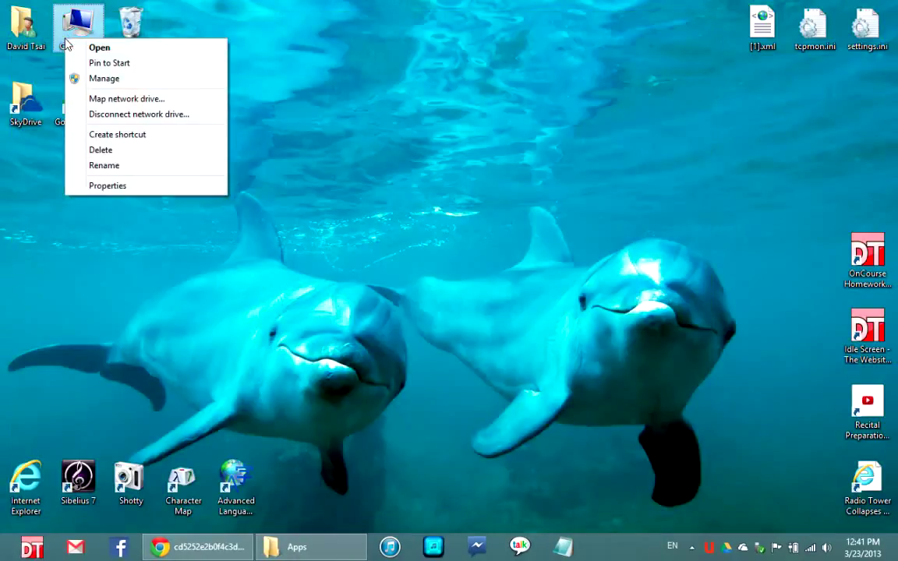
pyautogui.click(109, 79)
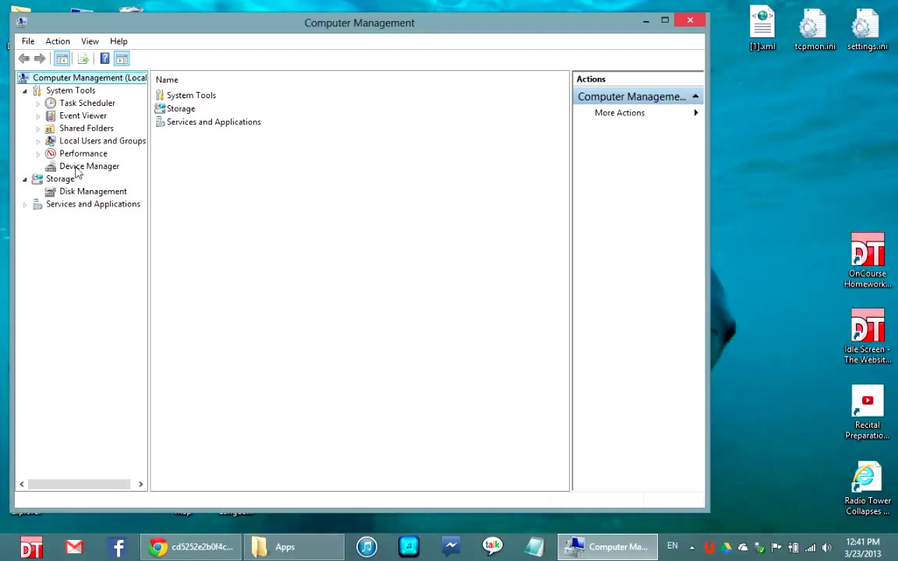
pyautogui.click(78, 168)
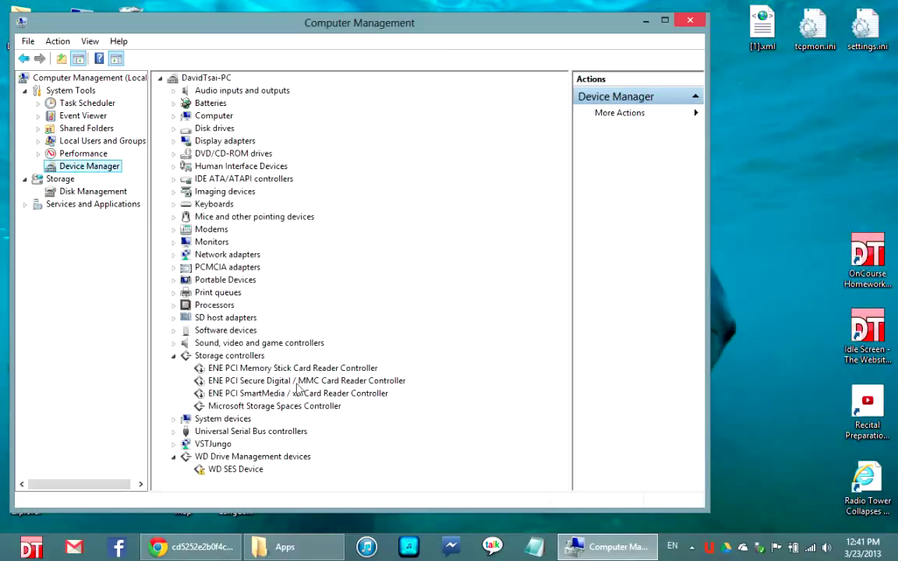
# Select the ENE PCI Secure Digital / MMC Card Reader Controller, then minimize Computer Management.
pyautogui.click(248, 380)
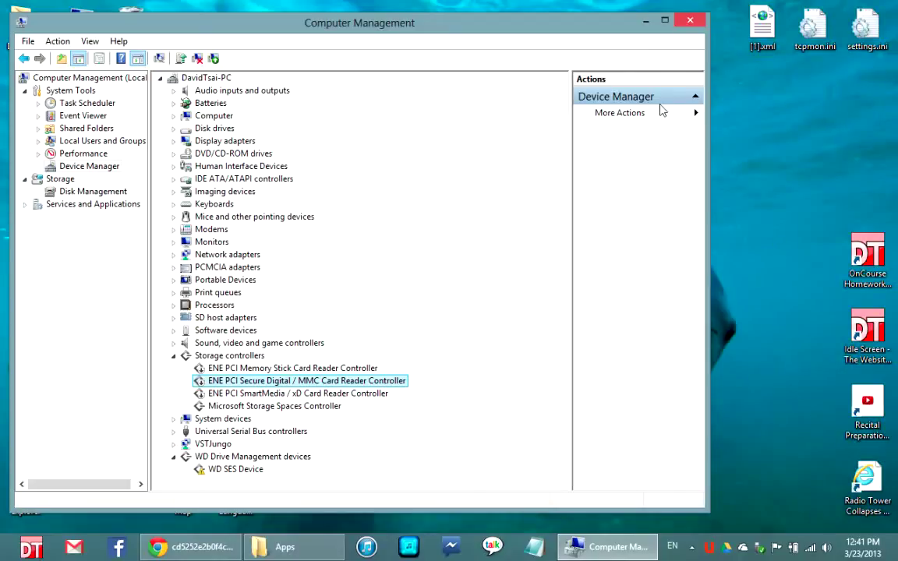
pyautogui.click(645, 21)
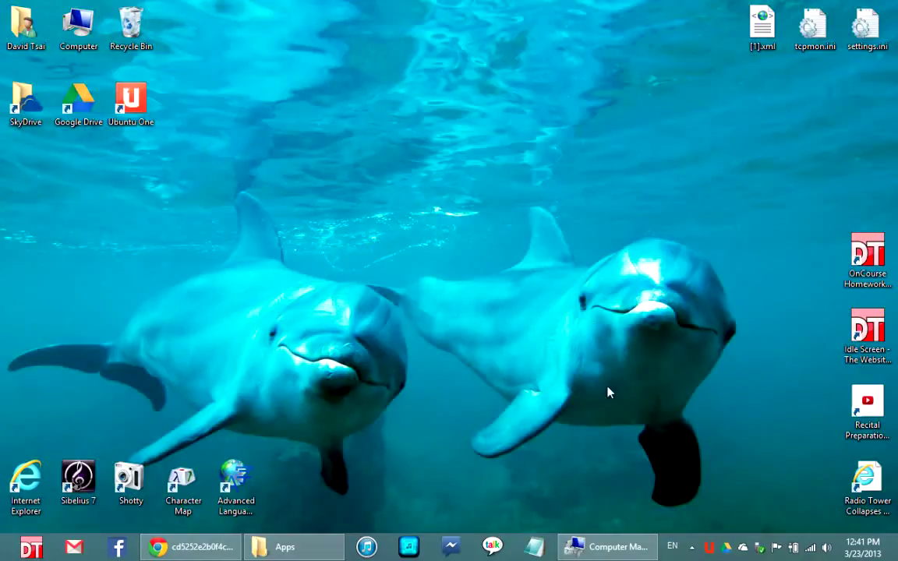
pyautogui.click(601, 553)
pyautogui.click(600, 555)
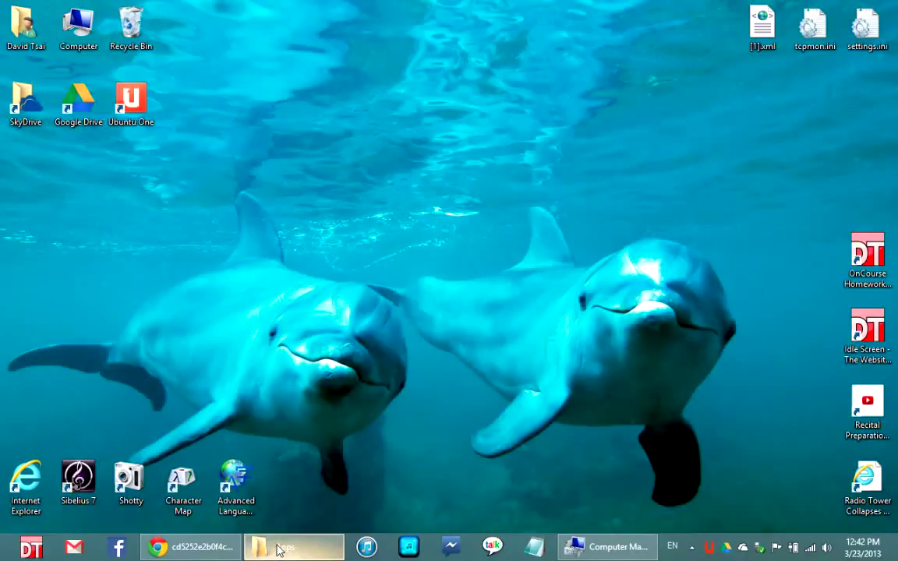
# Show the NirSoft DevManView tab from its top, widen Chrome slightly, then minimize it.
pyautogui.click(188, 547)
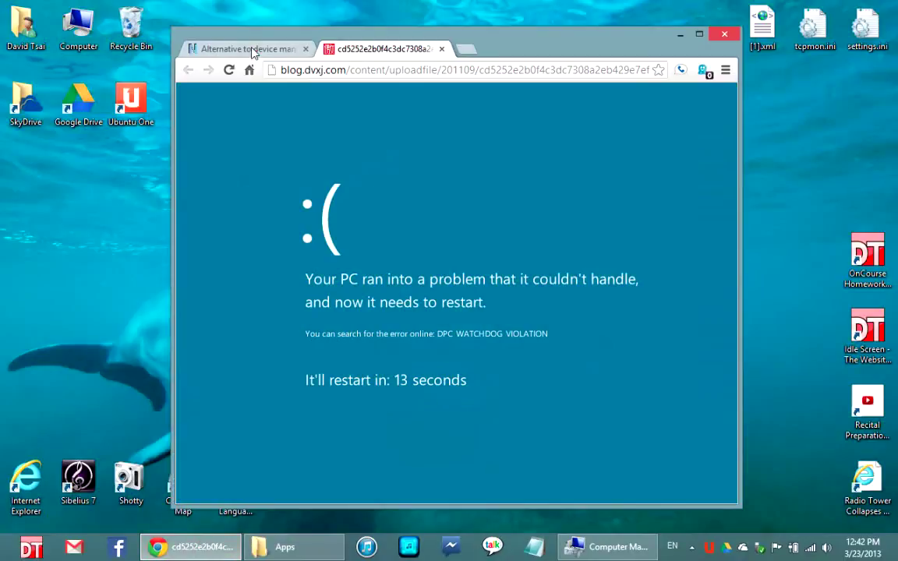
pyautogui.click(234, 49)
pyautogui.scroll(5, 385, 265)
pyautogui.scroll(5, 531, 208)
pyautogui.scroll(5, 532, 207)
pyautogui.scroll(3, 530, 210)
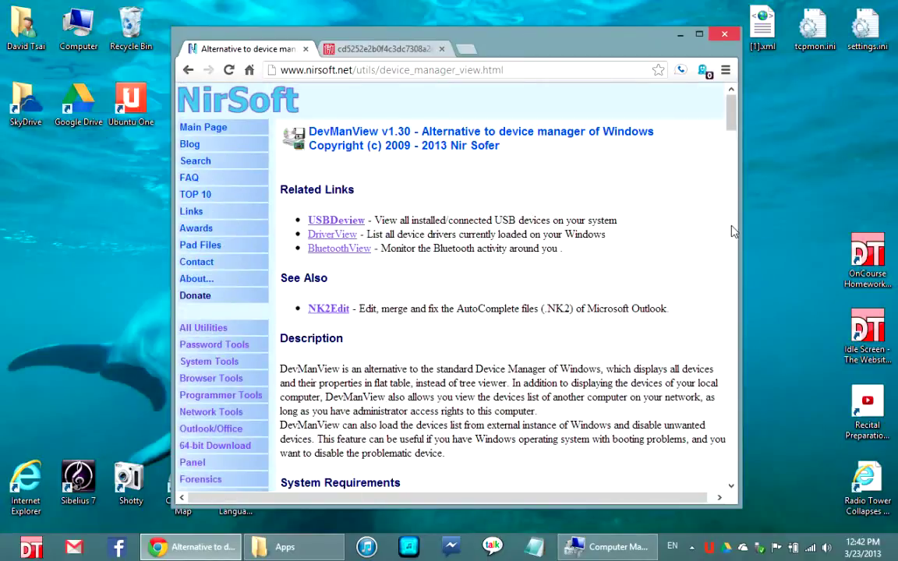
pyautogui.moveTo(739, 222); pyautogui.dragTo(824, 221)
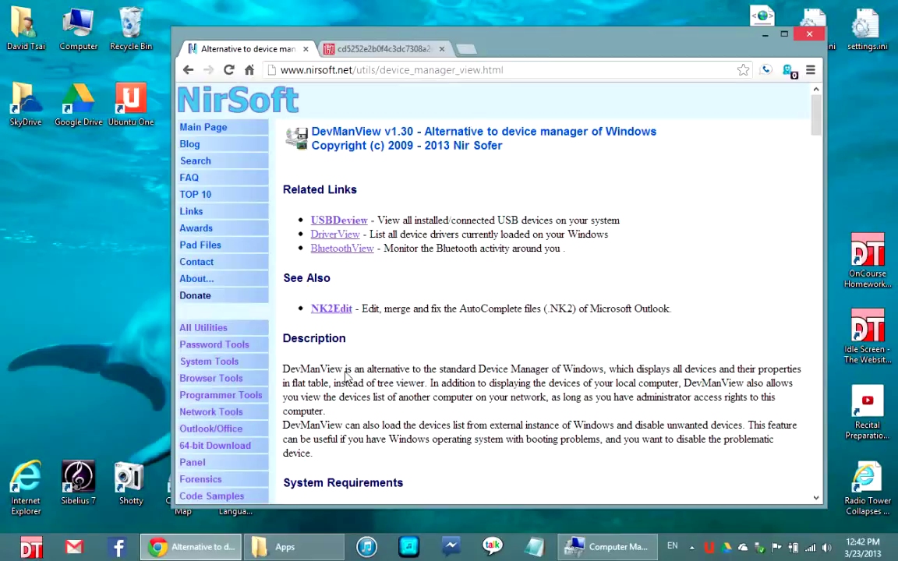
pyautogui.click(185, 552)
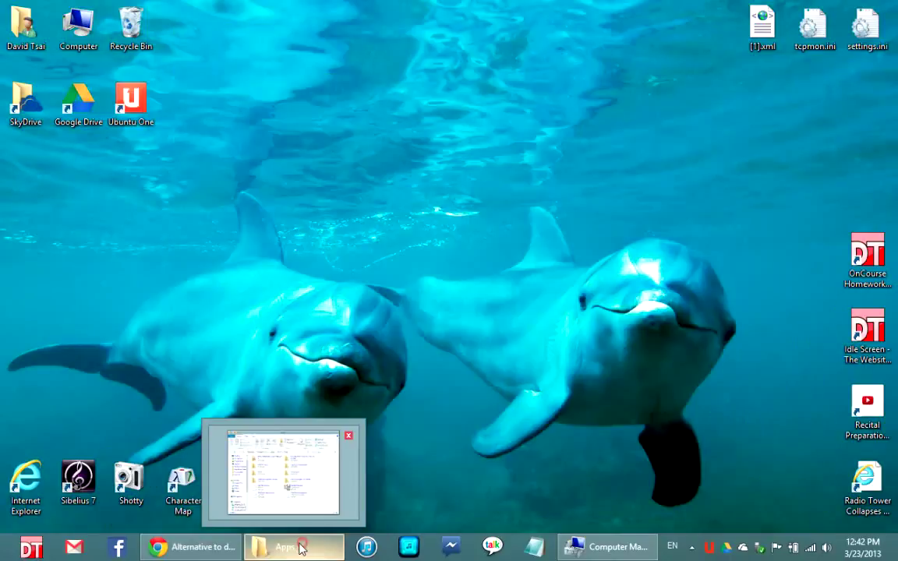
# Launch DevManView.exe from the Apps folder.
pyautogui.click(282, 547)
pyautogui.click(523, 362)
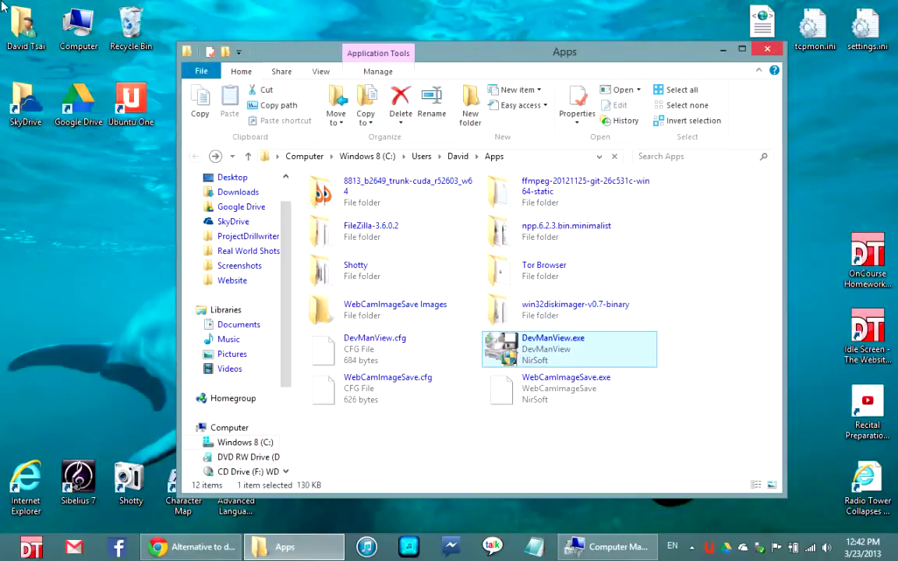
pyautogui.press('Return')
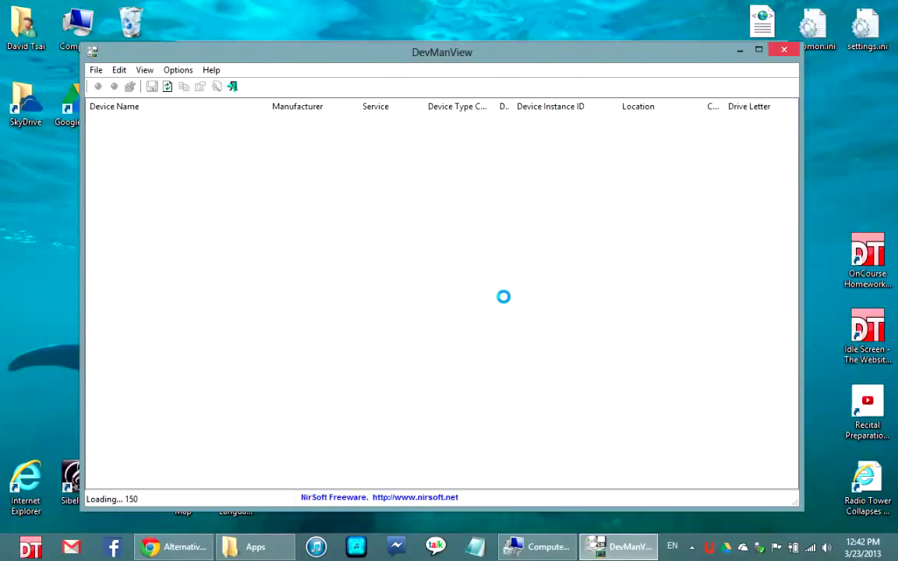
# Select the ENE PCI Memory Stick and Secure Digital card reader rows, then return to Chrome.
pyautogui.scroll(-2, 166, 249)
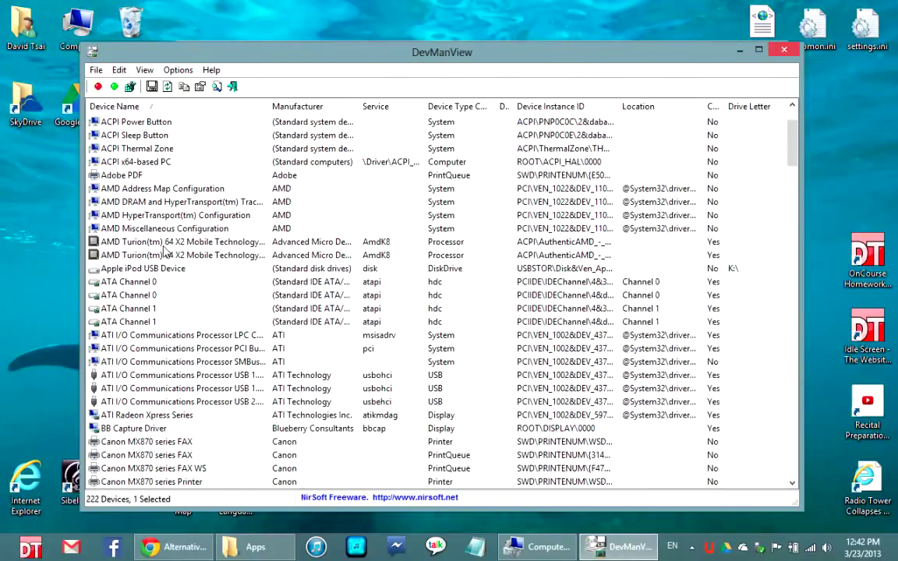
pyautogui.scroll(-9, 165, 249)
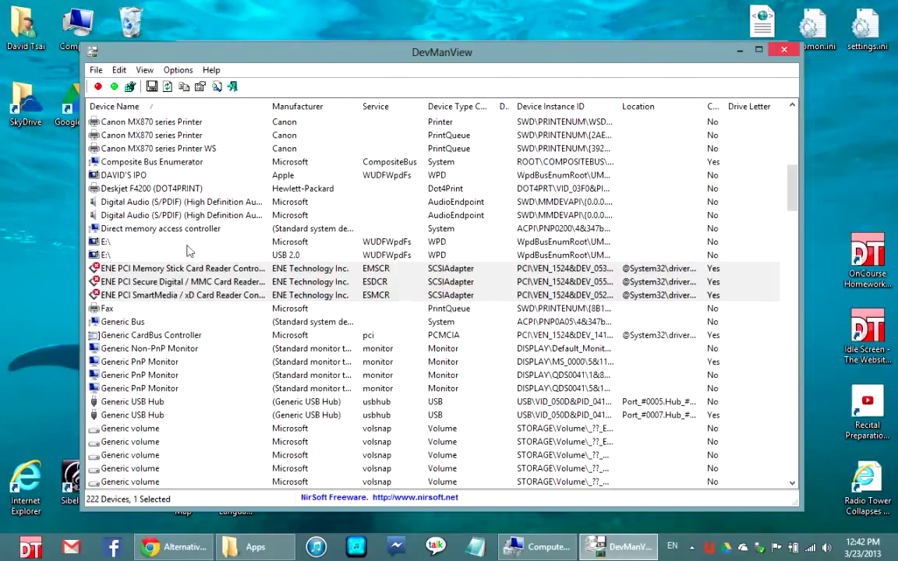
pyautogui.click(501, 270)
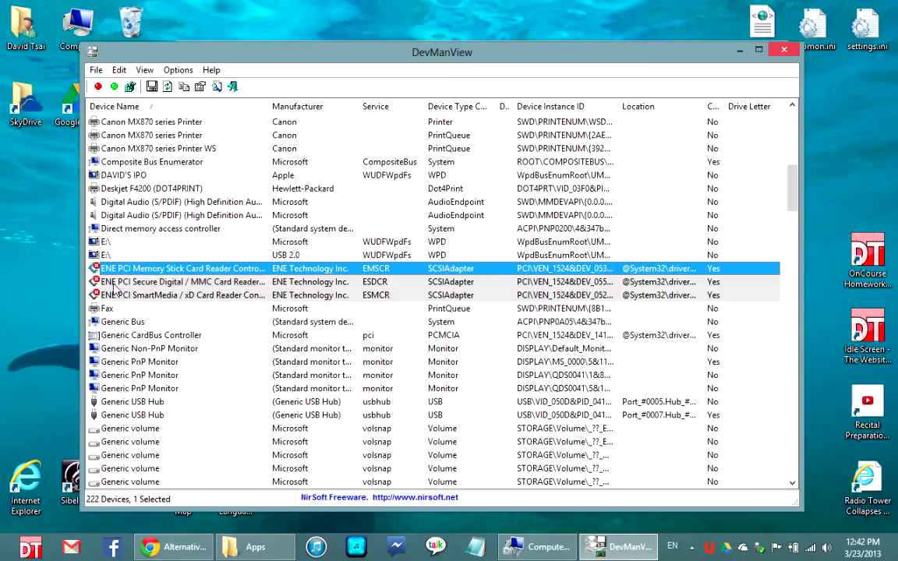
pyautogui.click(172, 283)
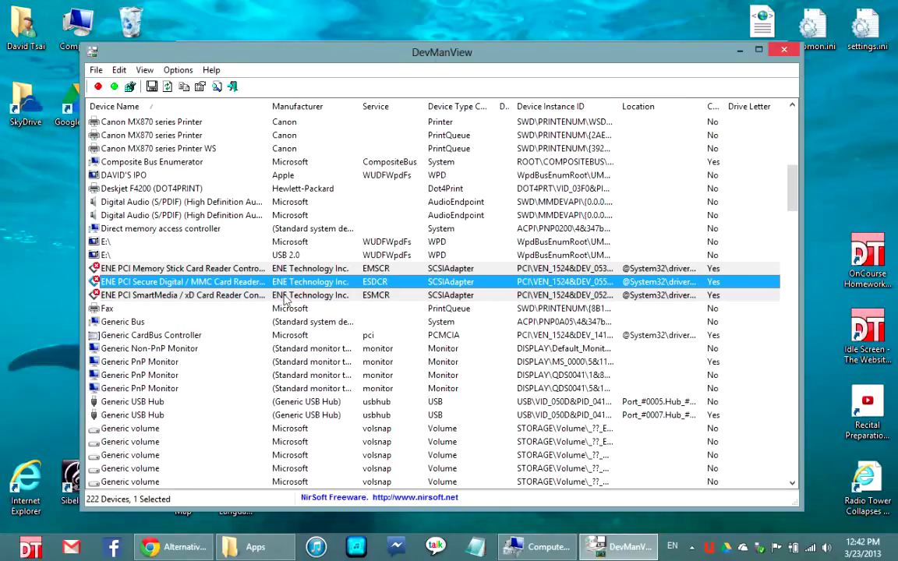
pyautogui.click(173, 548)
# Scroll the NirSoft page to the command-line options and select the '/disable <Device Name>' text.
pyautogui.scroll(-20, 483, 199)
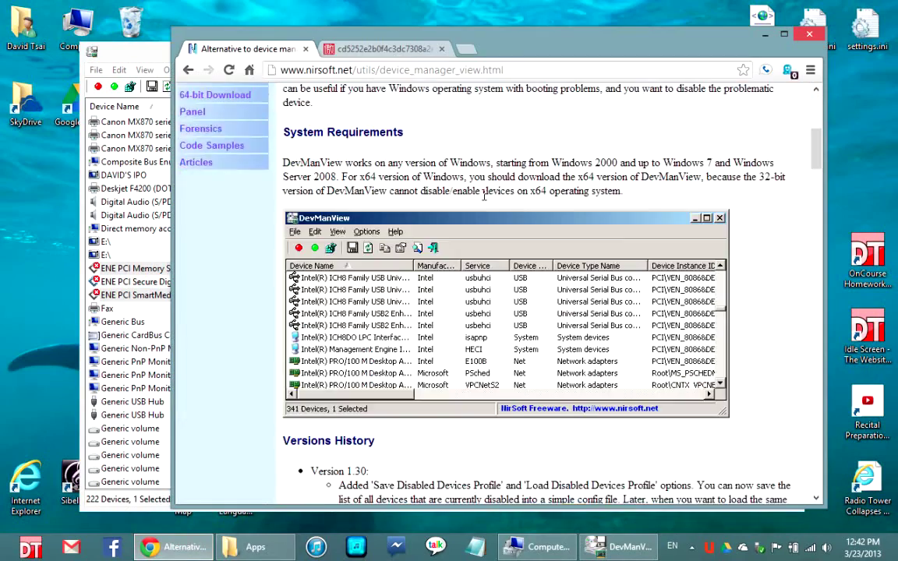
pyautogui.scroll(-8, 483, 195)
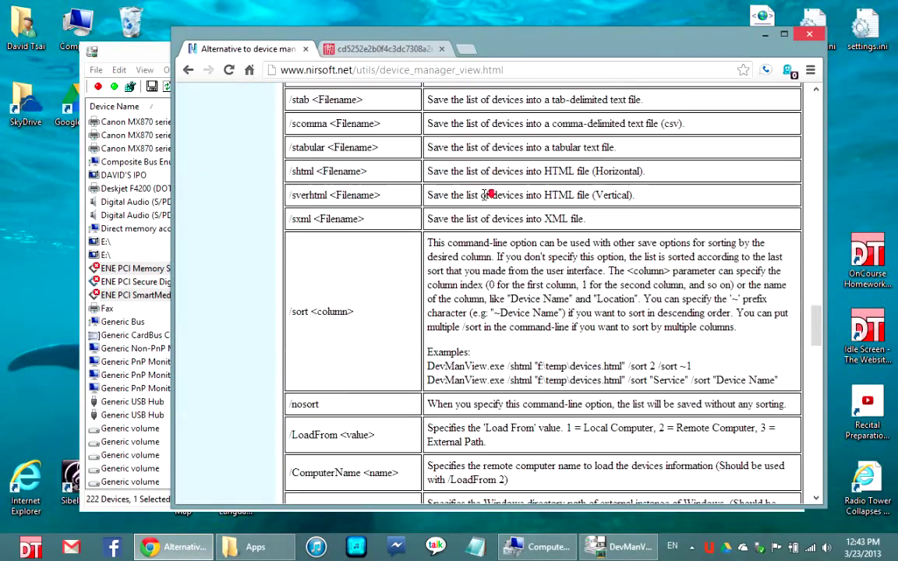
pyautogui.scroll(5, 312, 226)
pyautogui.scroll(-1, 304, 226)
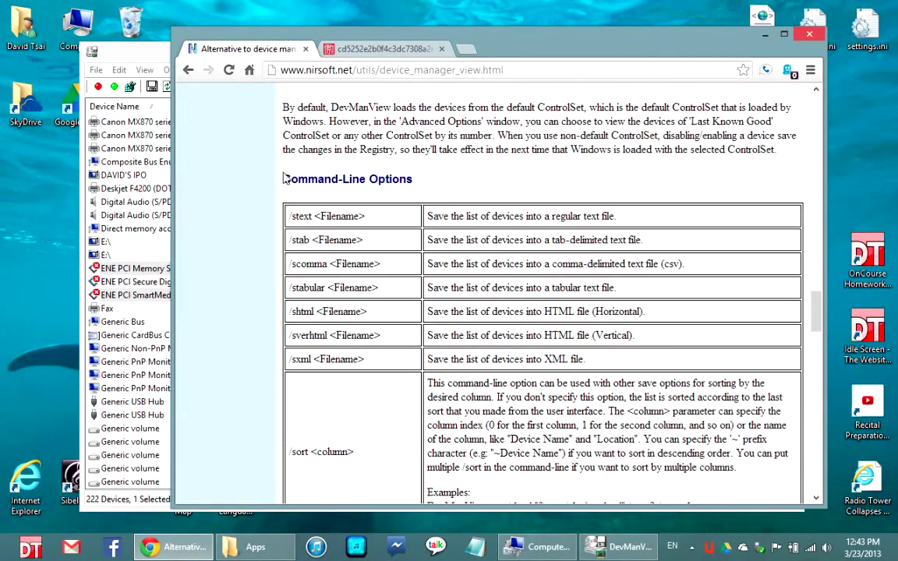
pyautogui.scroll(-7, 449, 183)
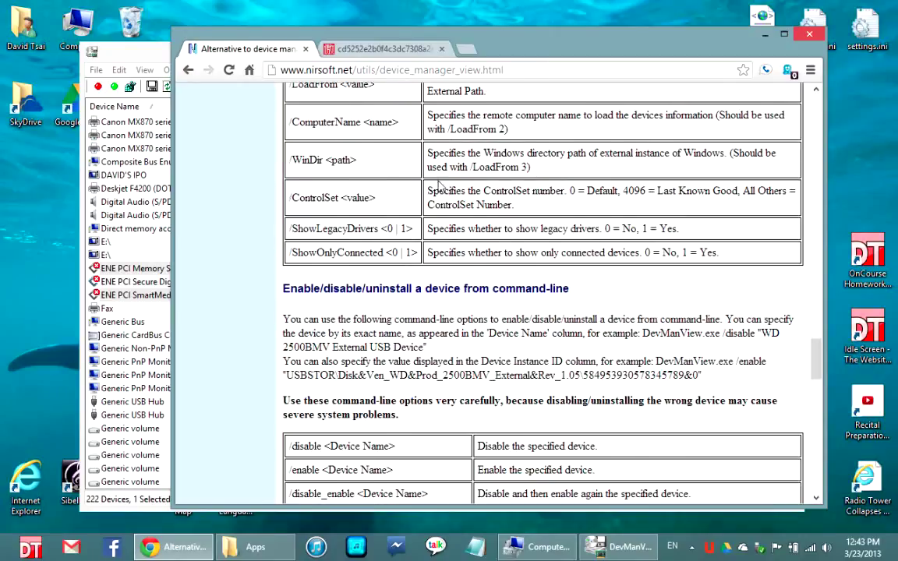
pyautogui.scroll(-3, 448, 187)
pyautogui.moveTo(287, 312); pyautogui.dragTo(411, 306)
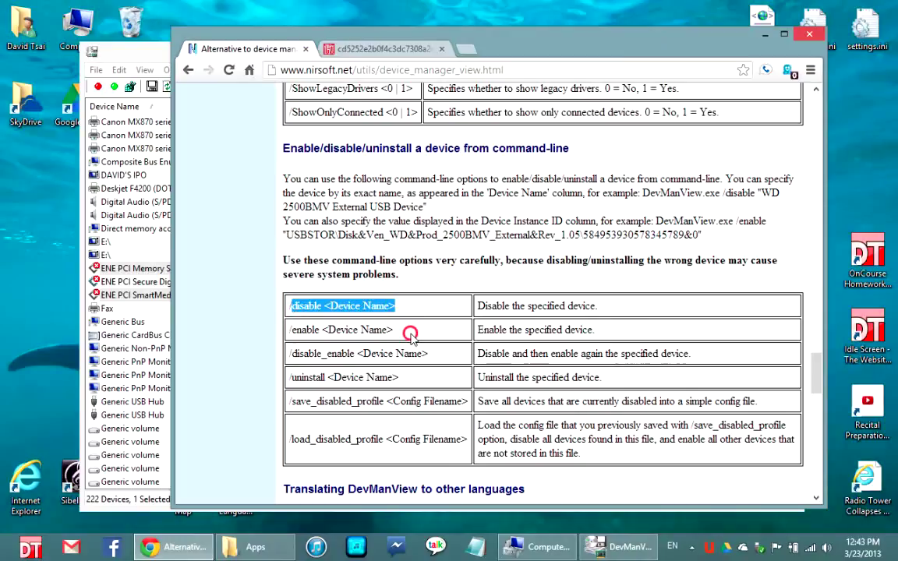
# Minimize Chrome, close DevManView, and bring the Apps folder window forward.
pyautogui.click(190, 547)
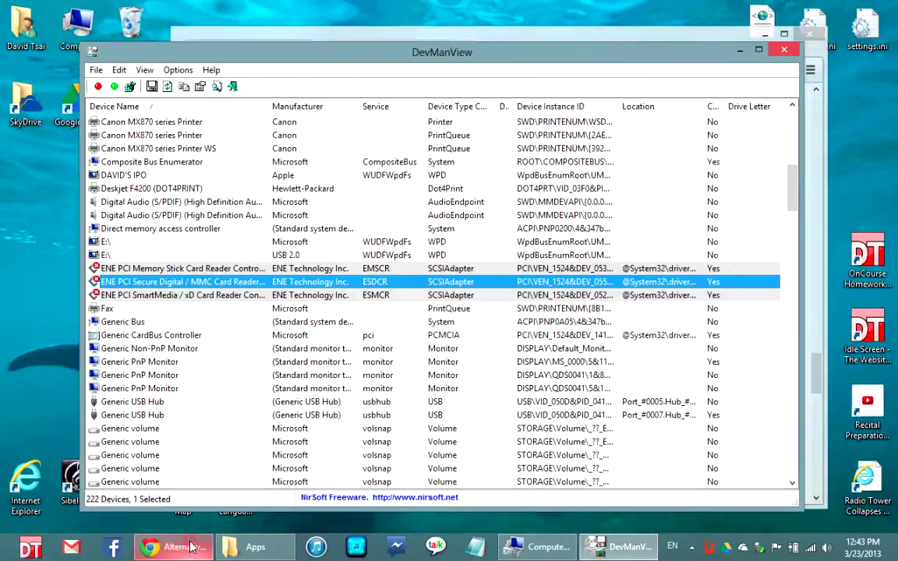
pyautogui.click(784, 51)
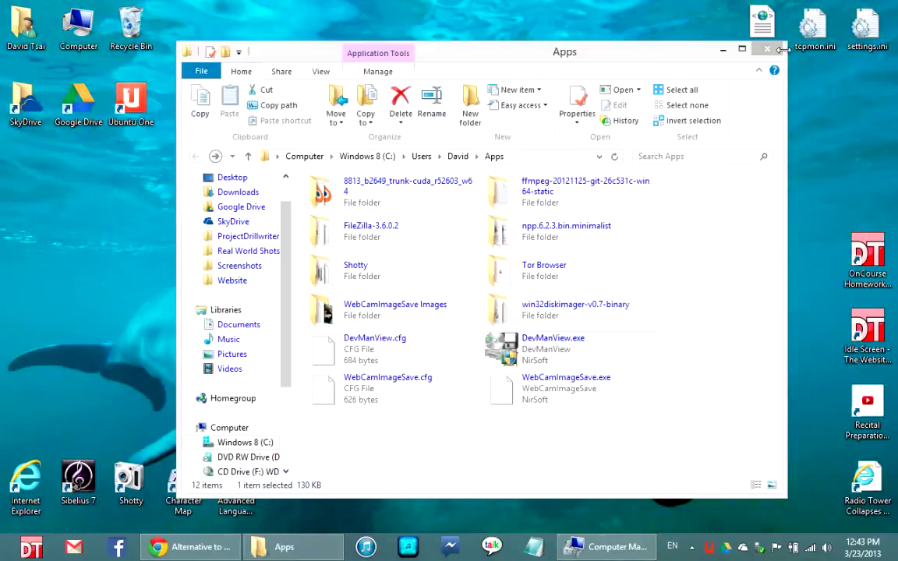
pyautogui.click(544, 60)
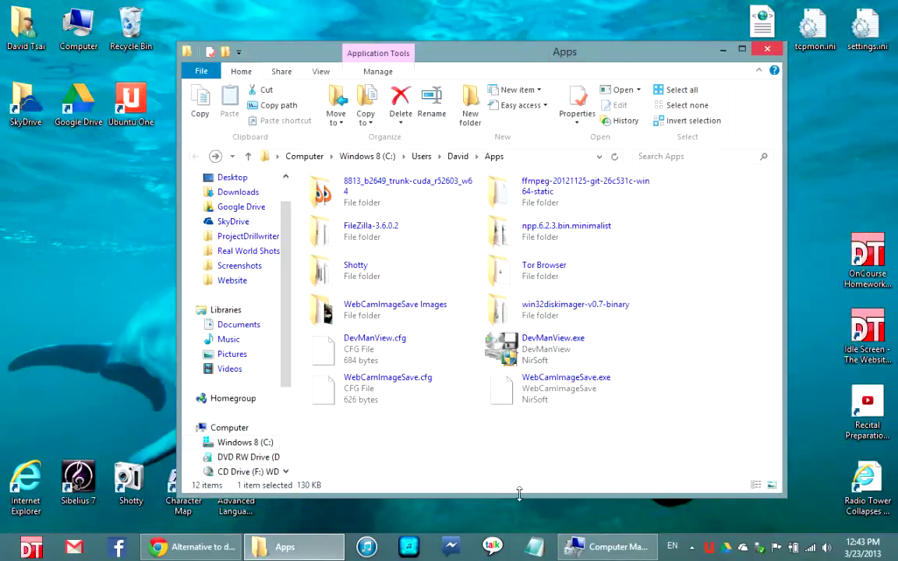
# Open Command Prompt as administrator from a 'cmd' search and reposition its window.
pyautogui.press('super')
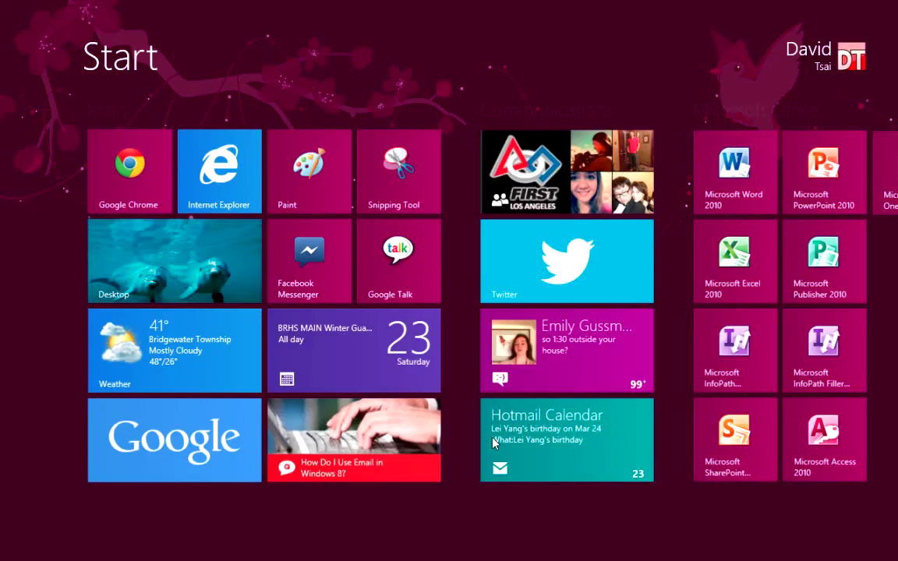
pyautogui.write('cmd')
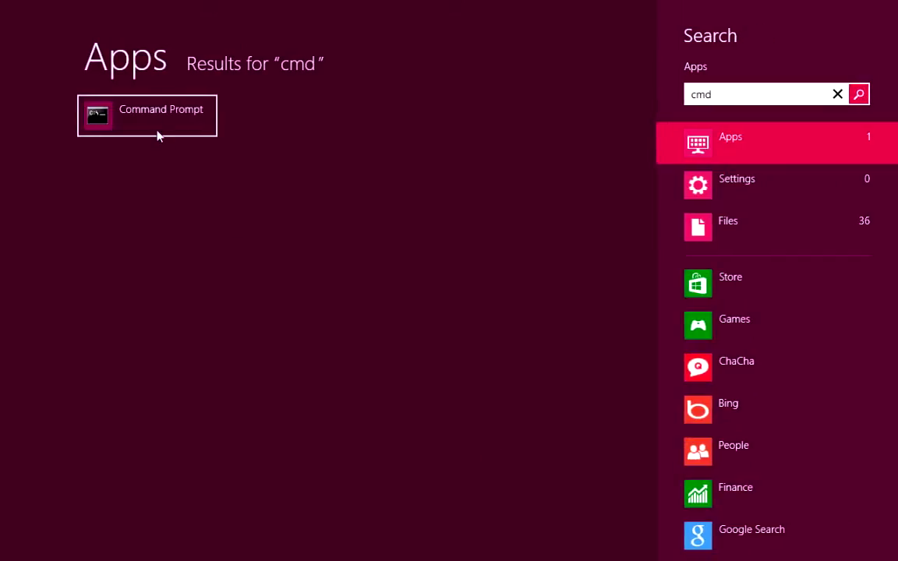
pyautogui.rightClick(156, 121)
pyautogui.click(249, 516)
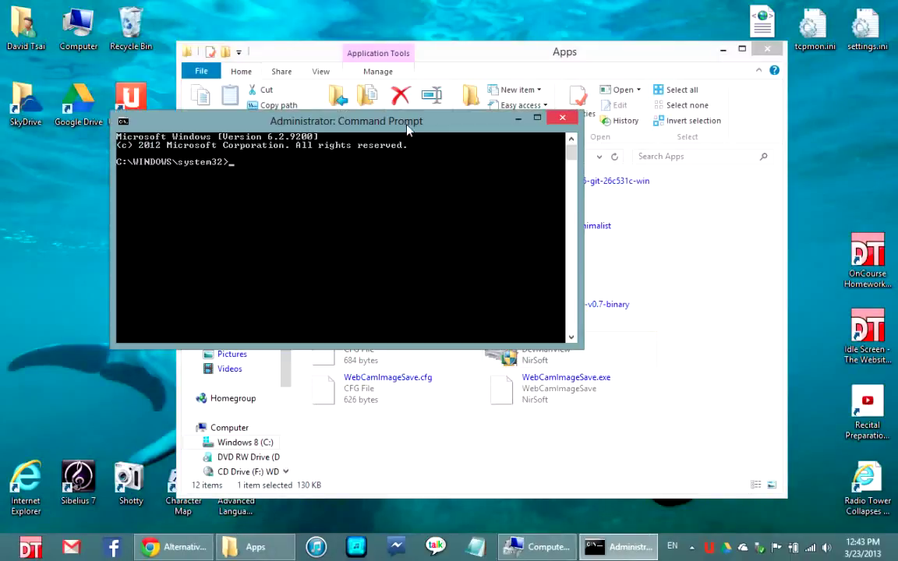
pyautogui.moveTo(398, 129); pyautogui.dragTo(315, 119)
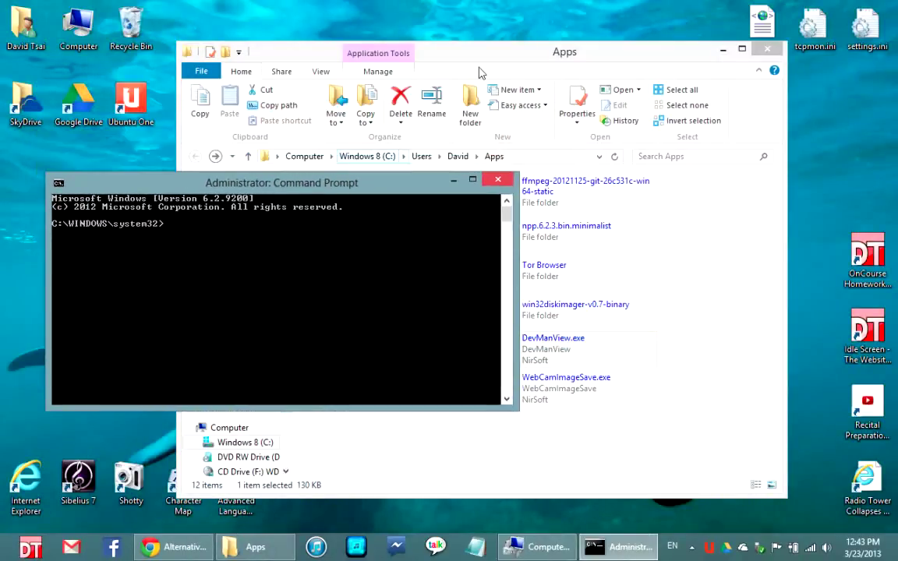
# Copy the Apps folder's full path from the Explorer address bar.
pyautogui.click(436, 56)
pyautogui.click(482, 155)
pyautogui.press('super+c')
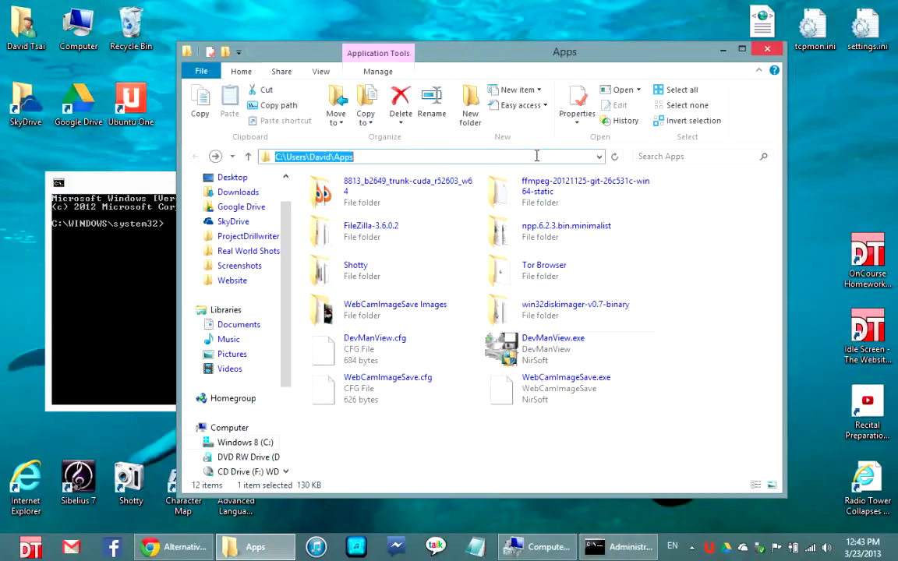
pyautogui.click(384, 429)
pyautogui.click(158, 311)
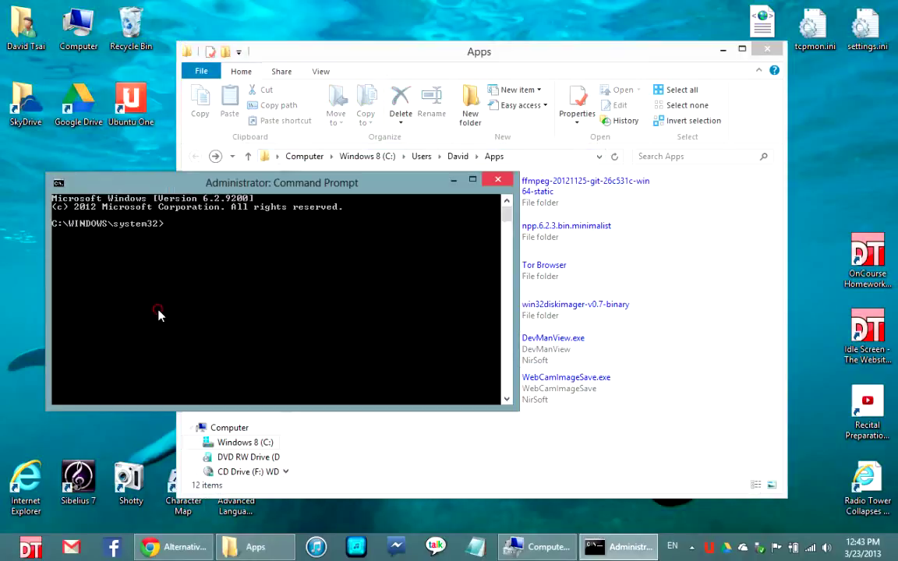
# Change into C:\Users\David\Apps with cd and the pasted path, then run dir.
pyautogui.write('cd')
pyautogui.rightClick(159, 315)
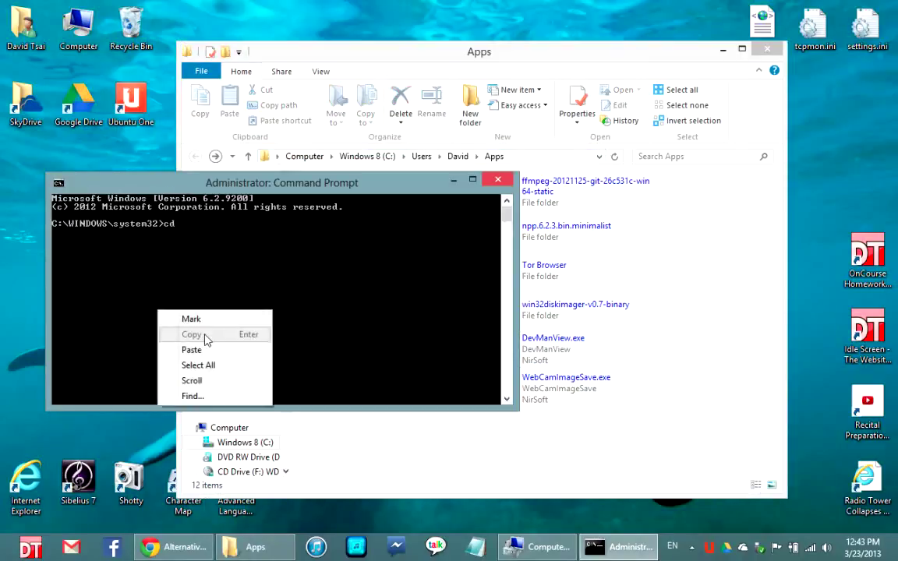
pyautogui.click(220, 357)
pyautogui.press('Return')
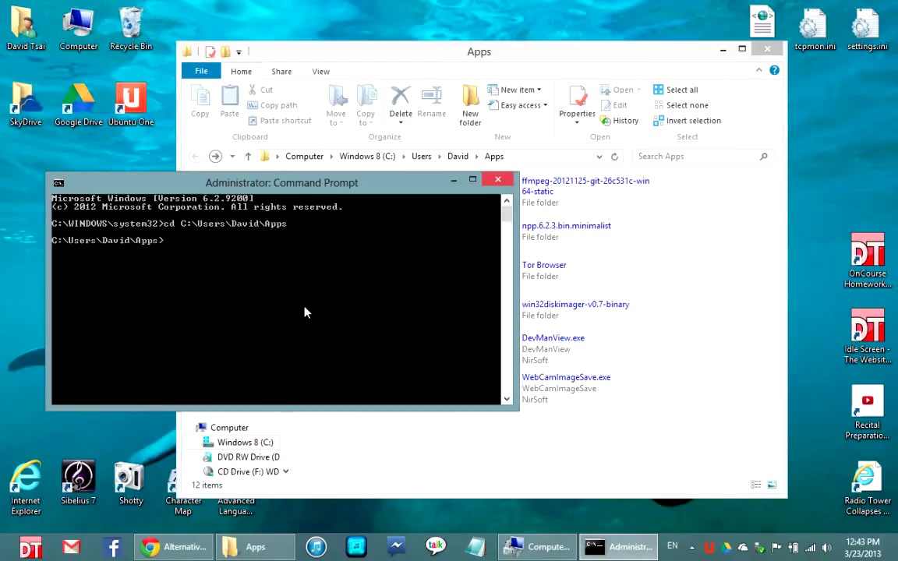
pyautogui.write('dir')
pyautogui.press('Return')
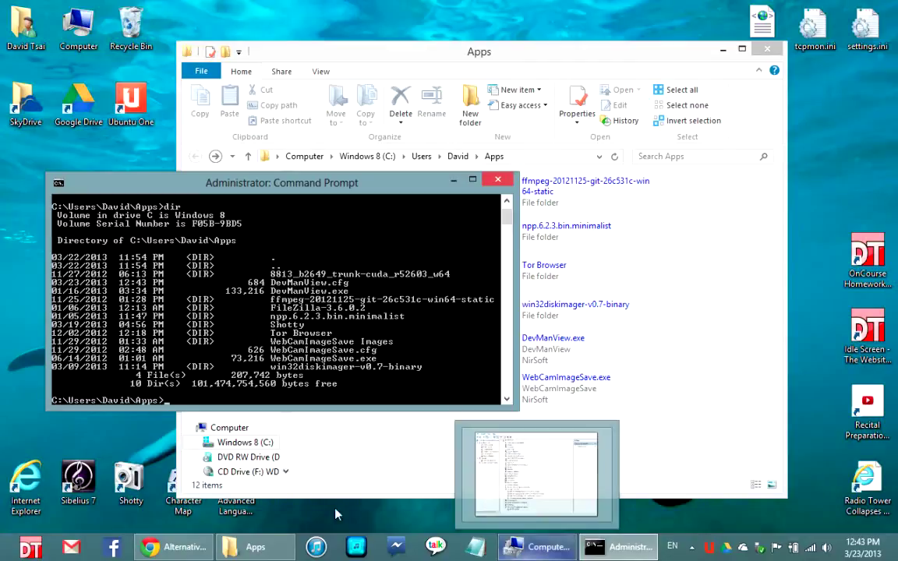
# Relaunch DevManView.exe from the Apps folder.
pyautogui.click(421, 475)
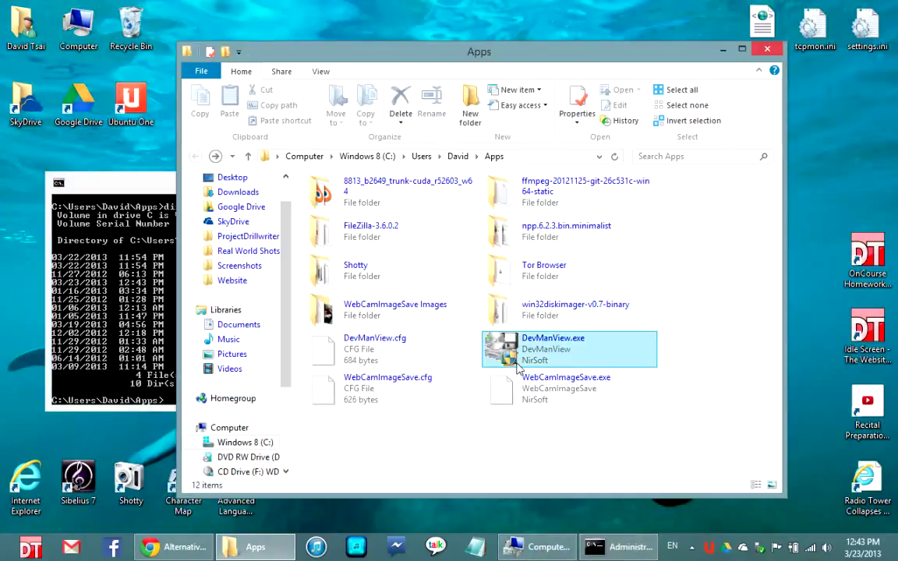
pyautogui.click(518, 365)
pyautogui.doubleClick(545, 349)
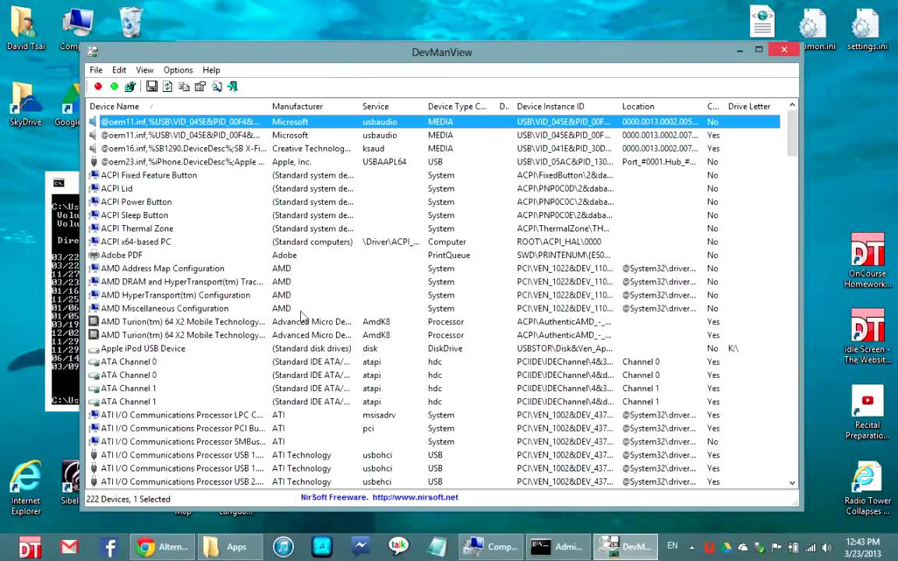
# Copy the ENE PCI Secure Digital / MMC Card Reader row with Copy Selected Items.
pyautogui.scroll(-10, 277, 284)
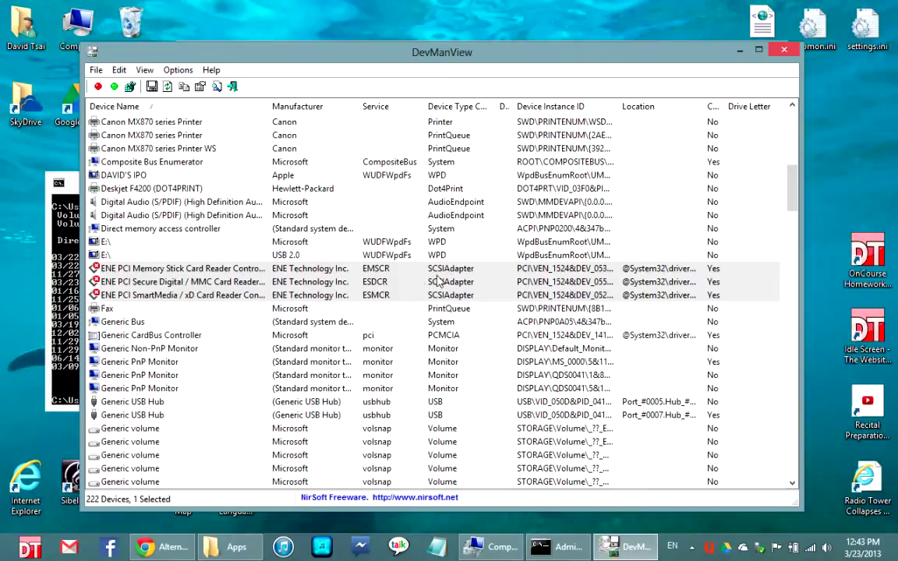
pyautogui.click(488, 268)
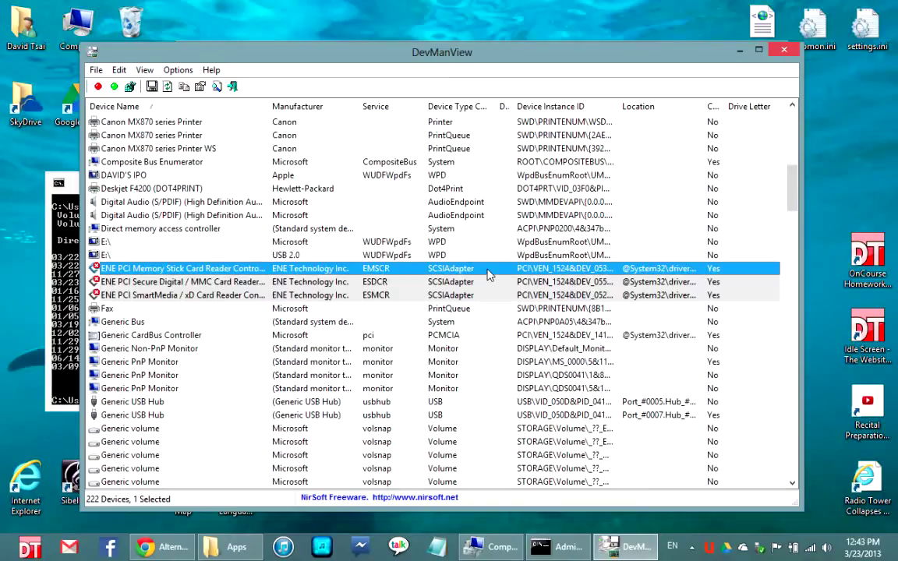
pyautogui.click(129, 283)
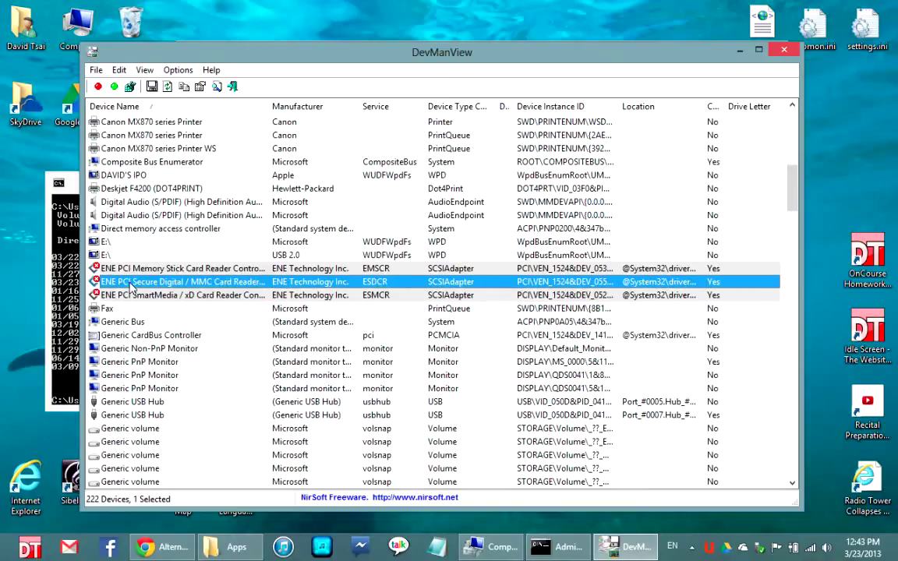
pyautogui.rightClick(228, 287)
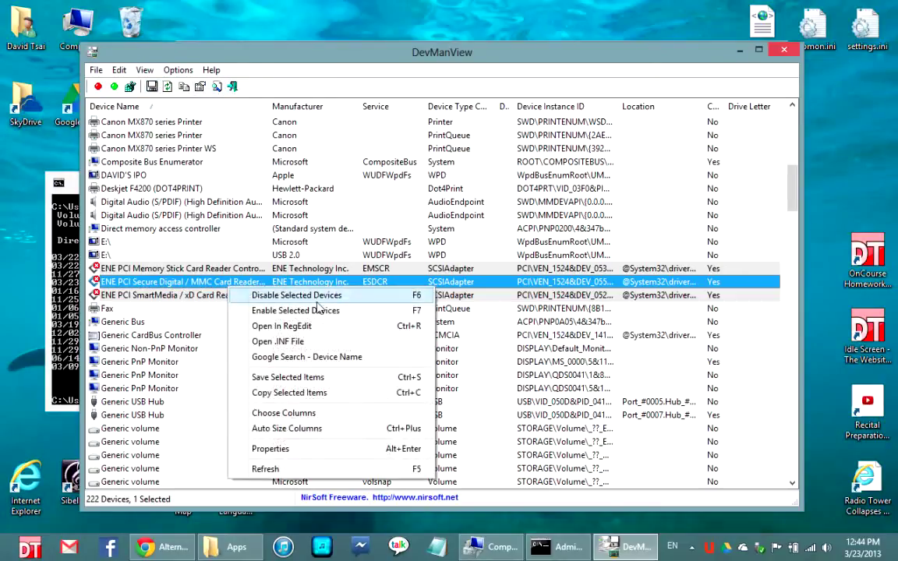
pyautogui.click(335, 392)
# Paste the copied SD/MMC controller details into a new, maximized Notepad document.
pyautogui.click(616, 553)
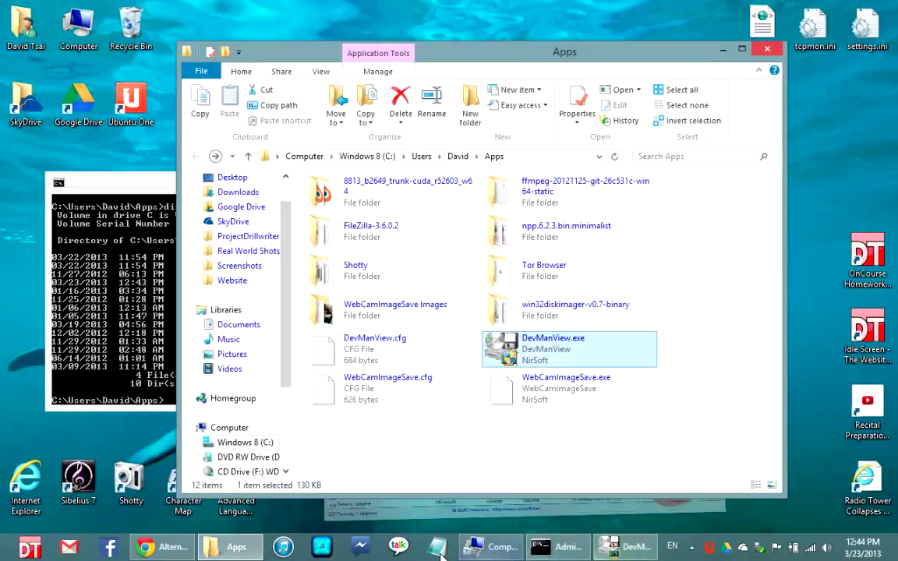
pyautogui.click(519, 301)
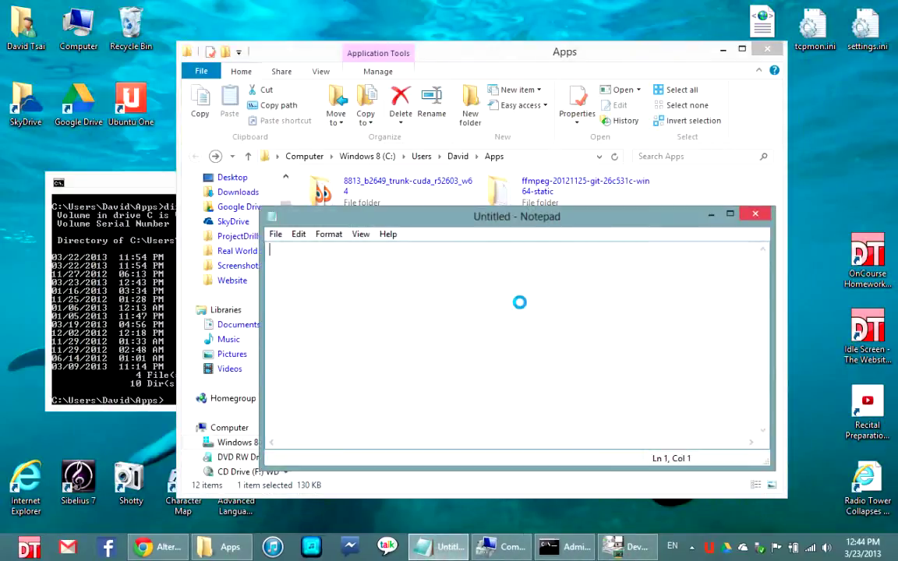
pyautogui.hotkey('ctrl', 'v')
pyautogui.doubleClick(530, 215)
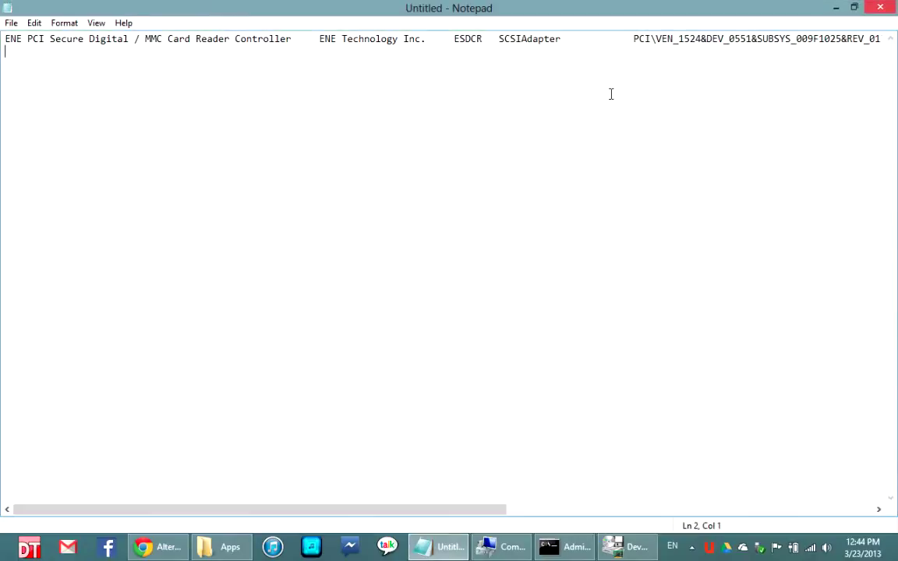
# Copy the full PCI\VEN_1524 device instance ID, then minimize Notepad.
pyautogui.click(633, 37)
pyautogui.hscroll(3, 446, 265)
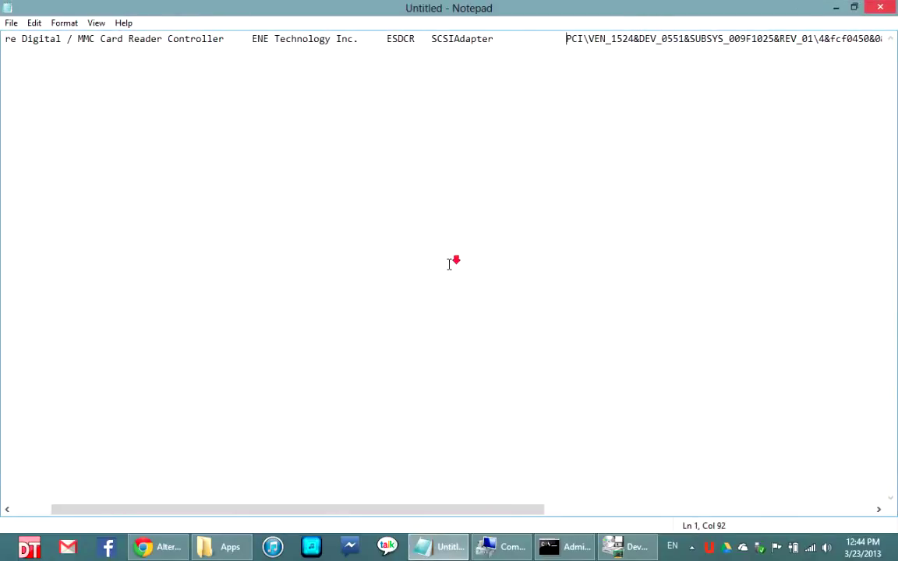
pyautogui.hscroll(3, 454, 261)
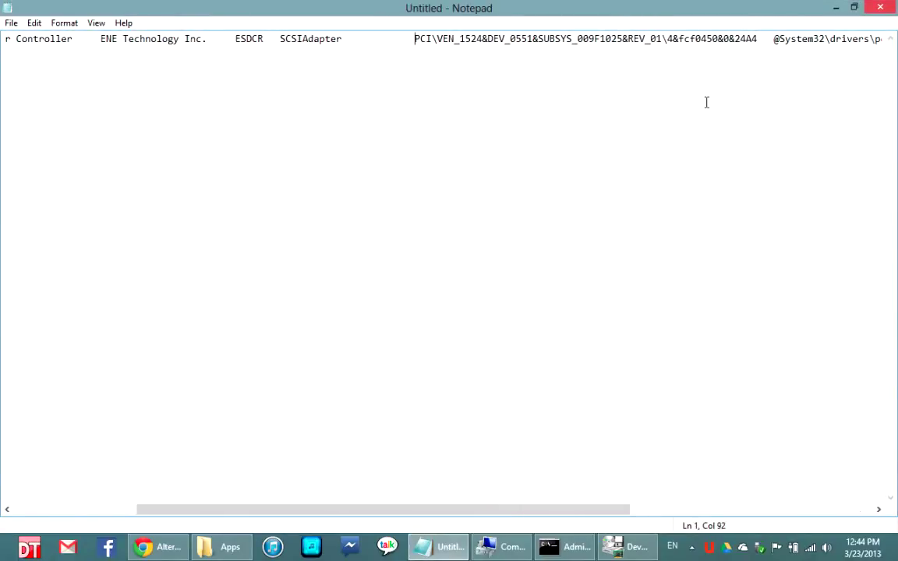
pyautogui.keyDown('shift'); pyautogui.click(724, 38); pyautogui.keyUp('shift')
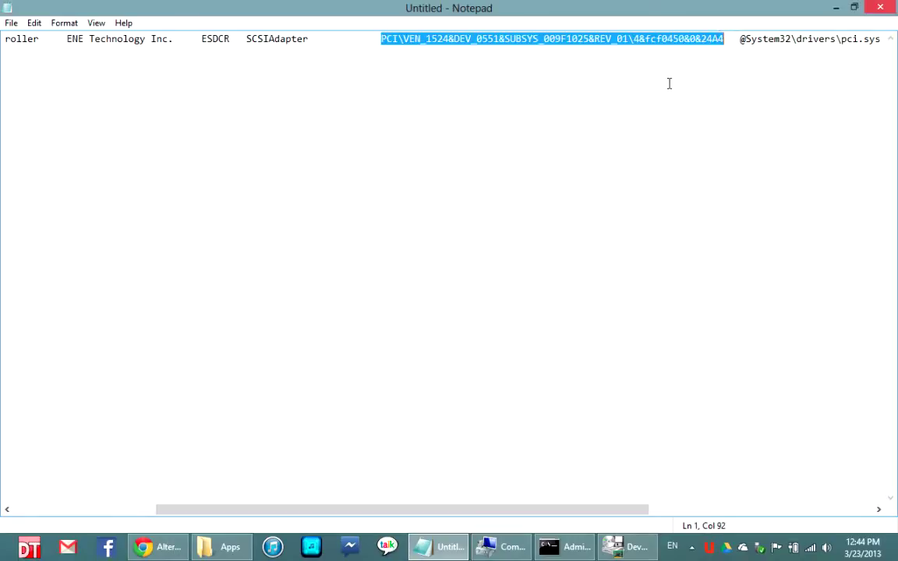
pyautogui.rightClick(699, 43)
pyautogui.click(725, 89)
pyautogui.click(831, 9)
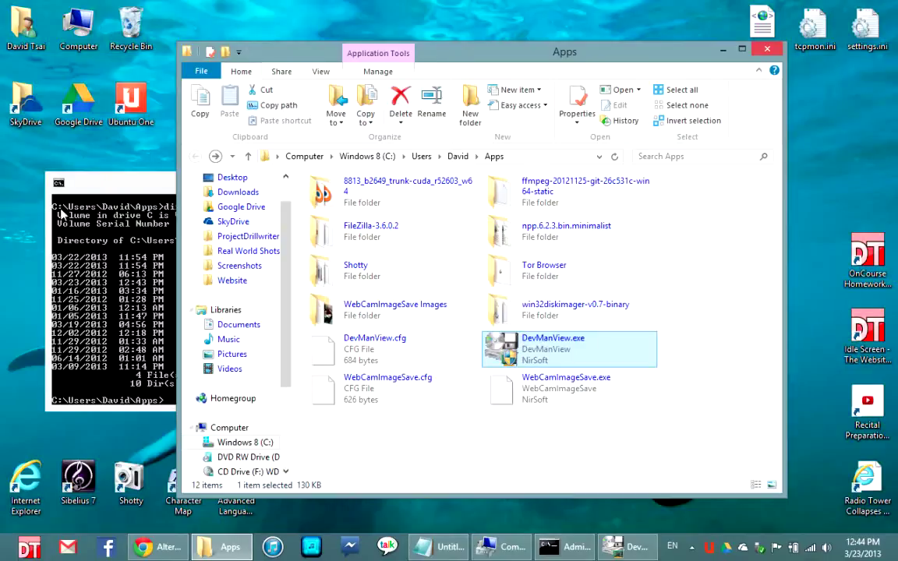
# After checking the NirSoft syntax, type DevManView.exe /enable with the pasted SD/MMC PCI ID in quotes.
pyautogui.click(88, 224)
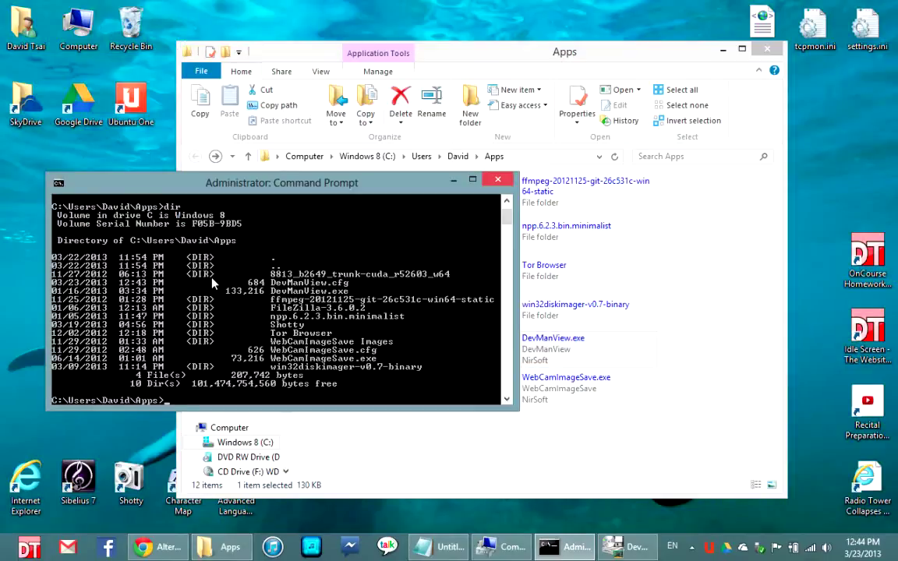
pyautogui.click(152, 547)
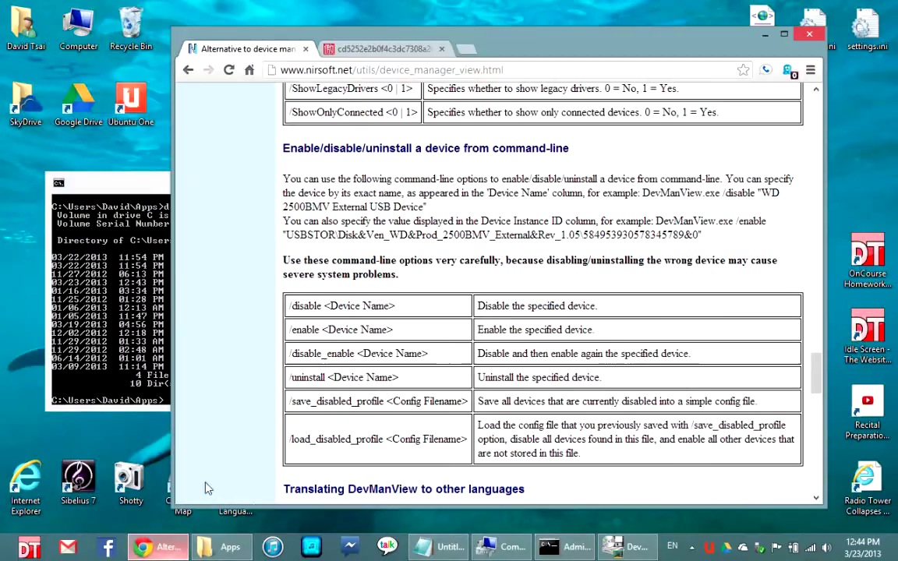
pyautogui.click(142, 240)
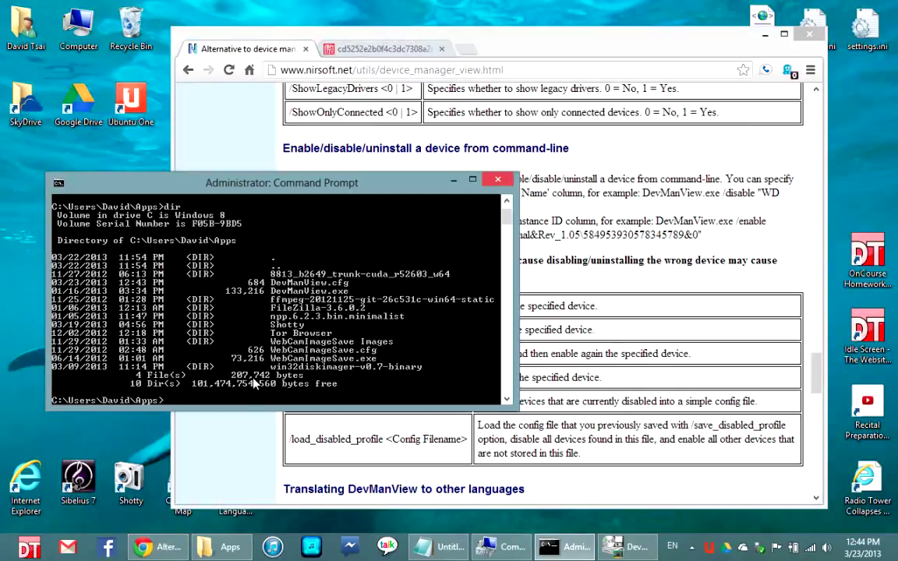
pyautogui.write('De')
pyautogui.press('Tab')
pyautogui.write('/enable "')
pyautogui.hotkey('ctrl', 'v')
pyautogui.rightClick(277, 332)
pyautogui.click(311, 368)
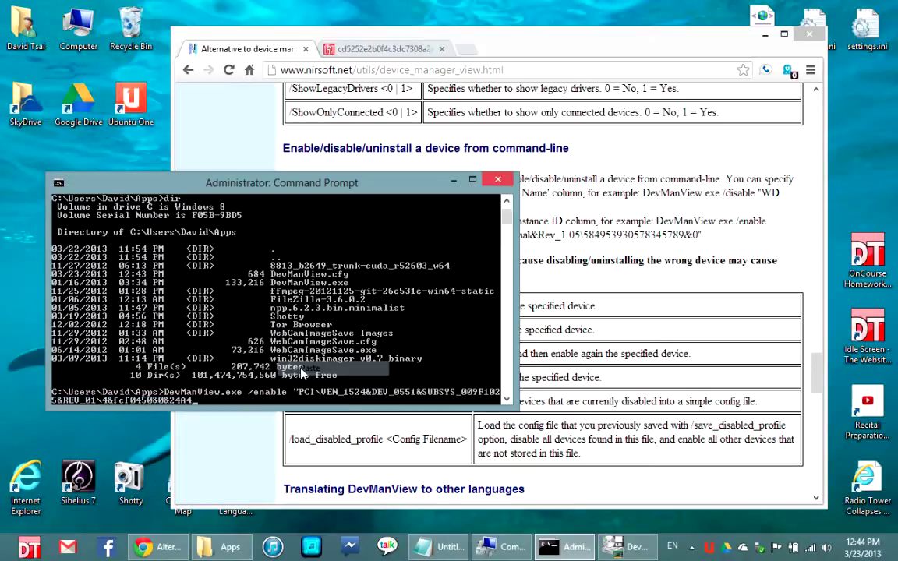
pyautogui.write('"')
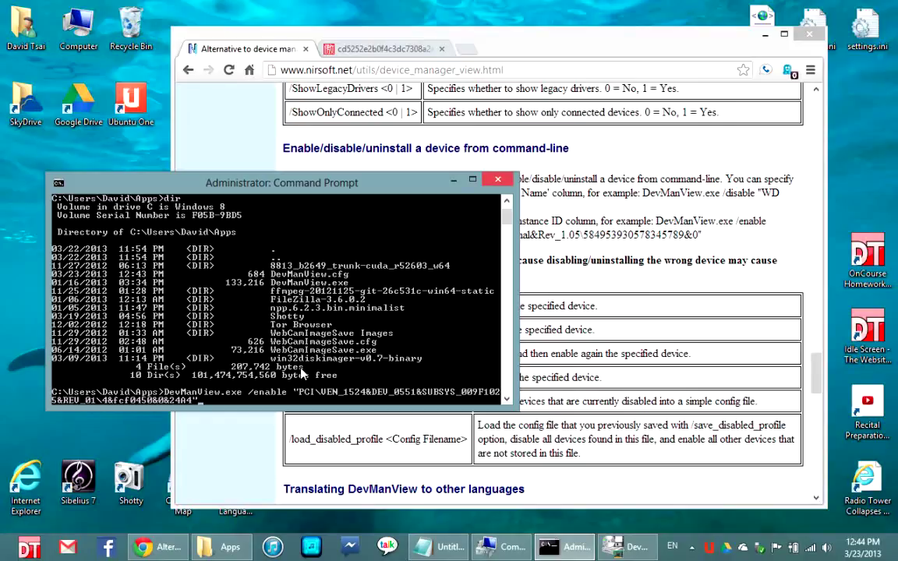
# Place DevManView beside Device Manager with the ENE SD/MMC reader selected in both.
pyautogui.click(507, 549)
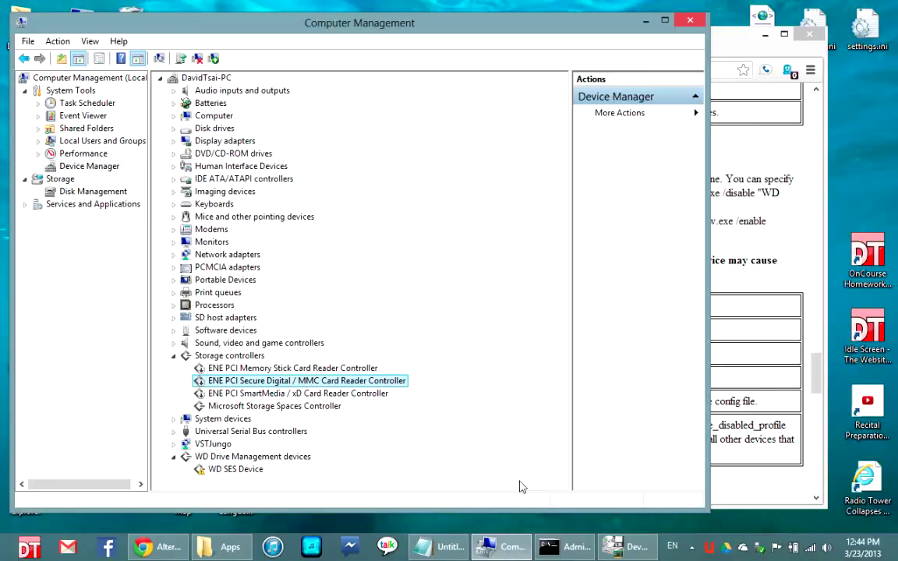
pyautogui.click(628, 547)
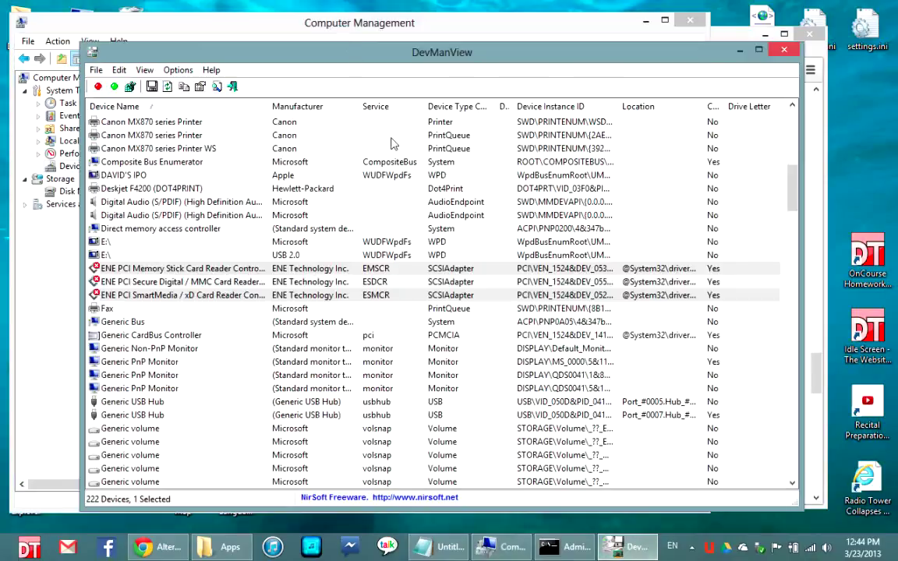
pyautogui.moveTo(355, 60); pyautogui.dragTo(704, 57)
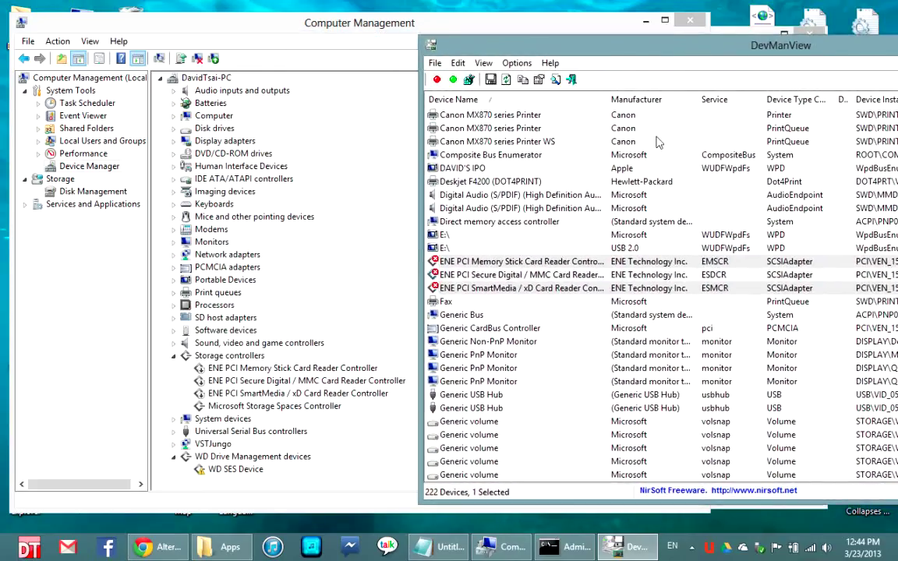
pyautogui.click(562, 274)
pyautogui.click(305, 382)
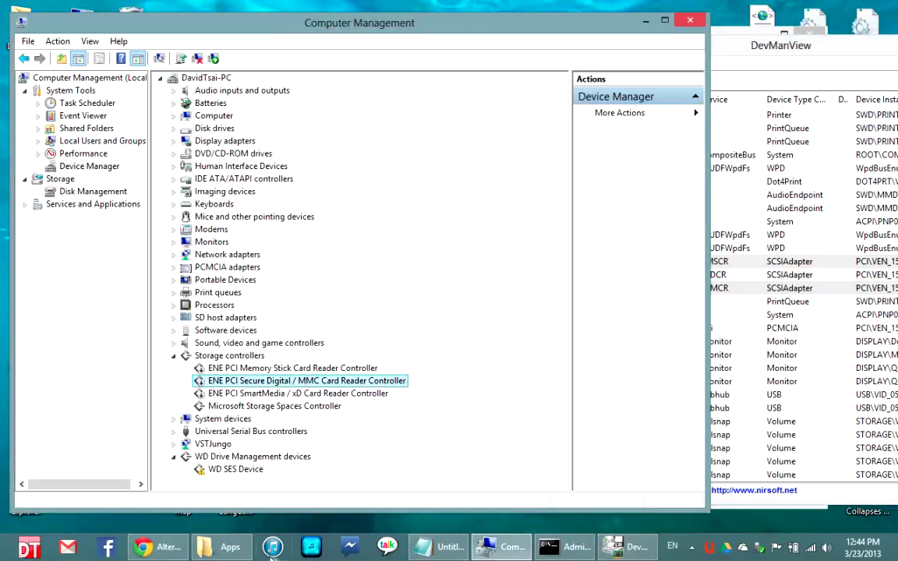
# Run the prepared DevManView.exe /enable command for the SD/MMC reader in Command Prompt.
pyautogui.click(567, 546)
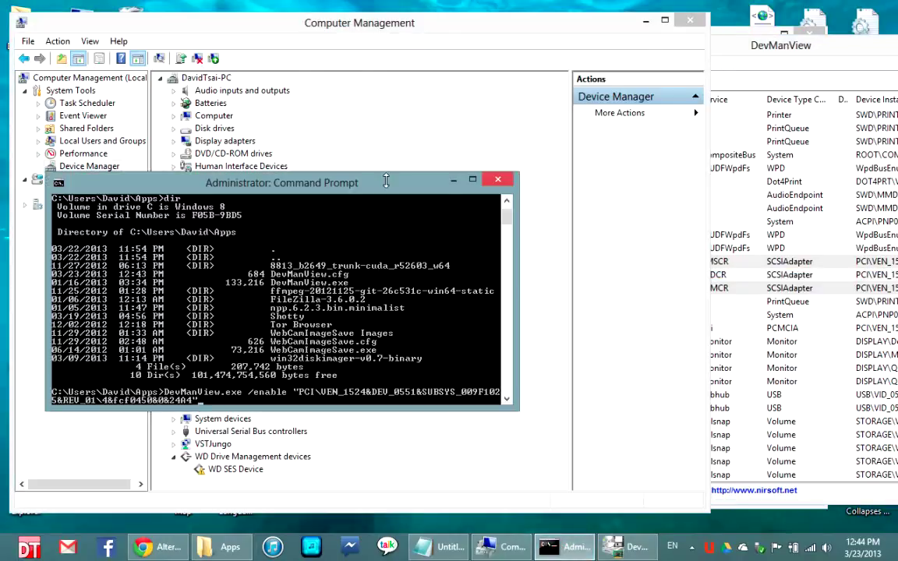
pyautogui.moveTo(389, 180); pyautogui.dragTo(383, 44)
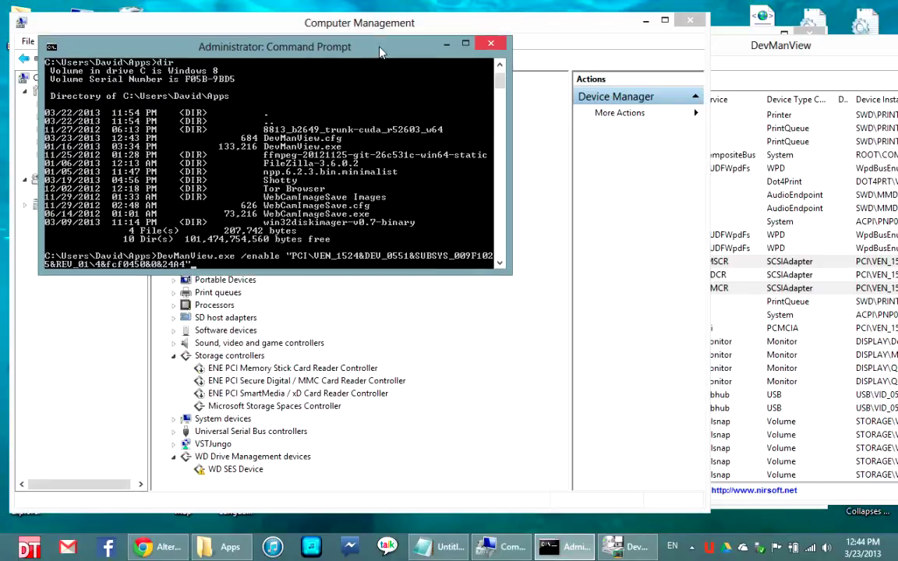
pyautogui.click(744, 51)
pyautogui.click(280, 111)
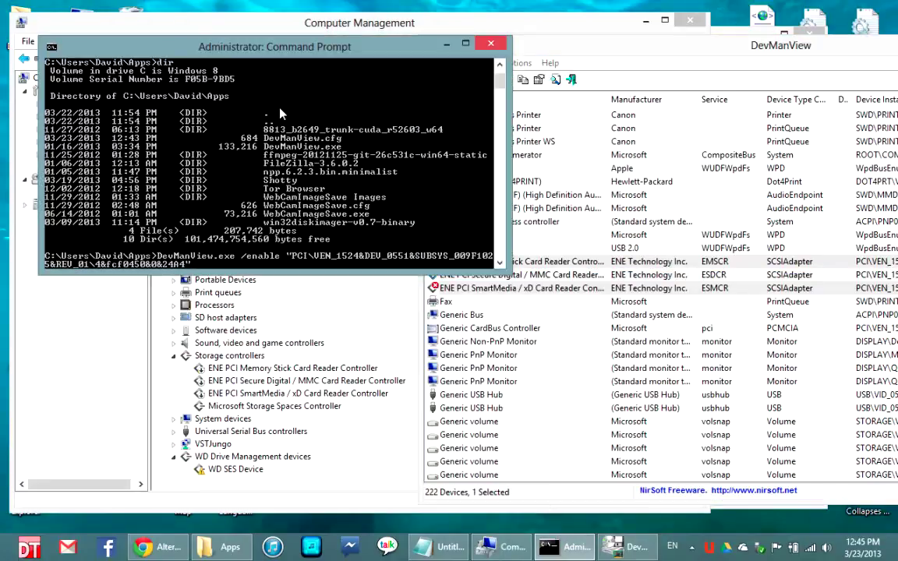
pyautogui.press('Return')
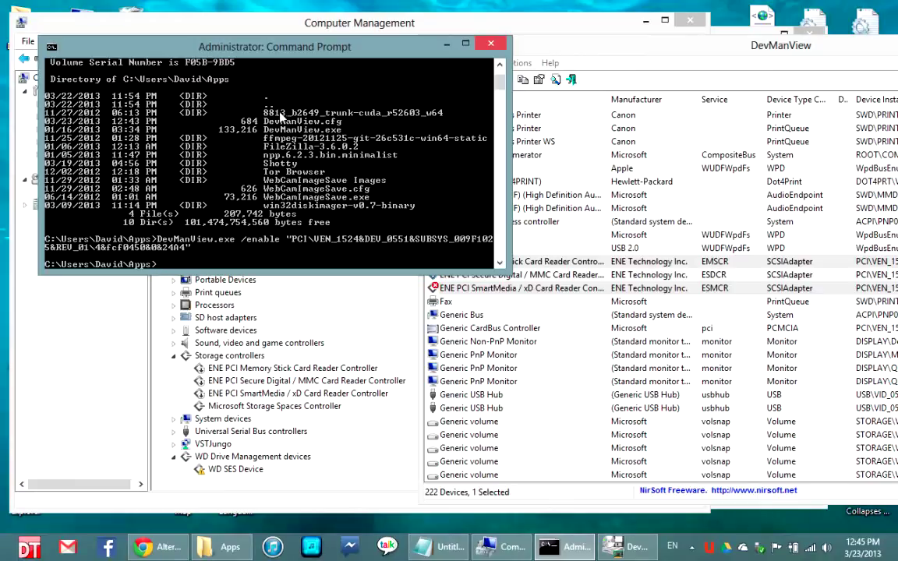
# Confirm the SD/MMC reader now offers Disable in Device Manager, then recall the /enable command.
pyautogui.click(378, 381)
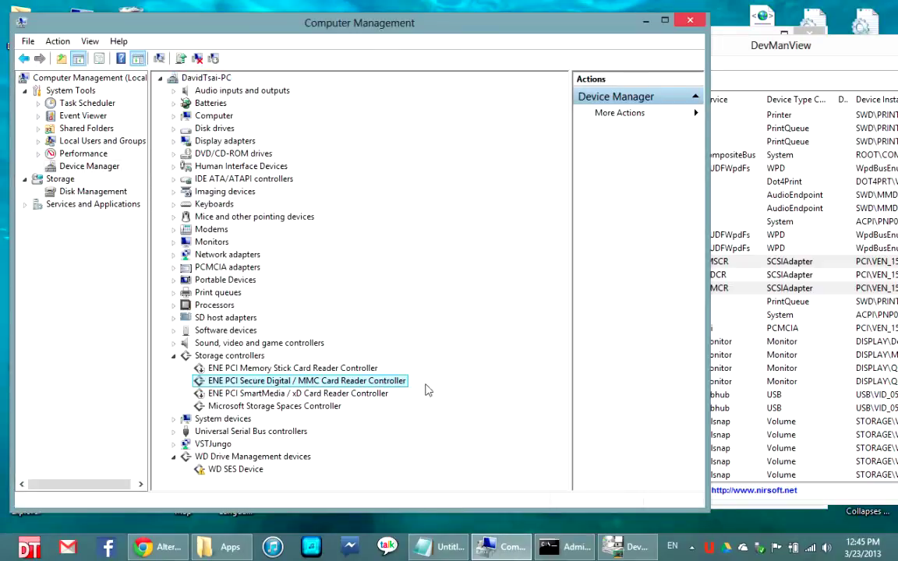
pyautogui.rightClick(219, 382)
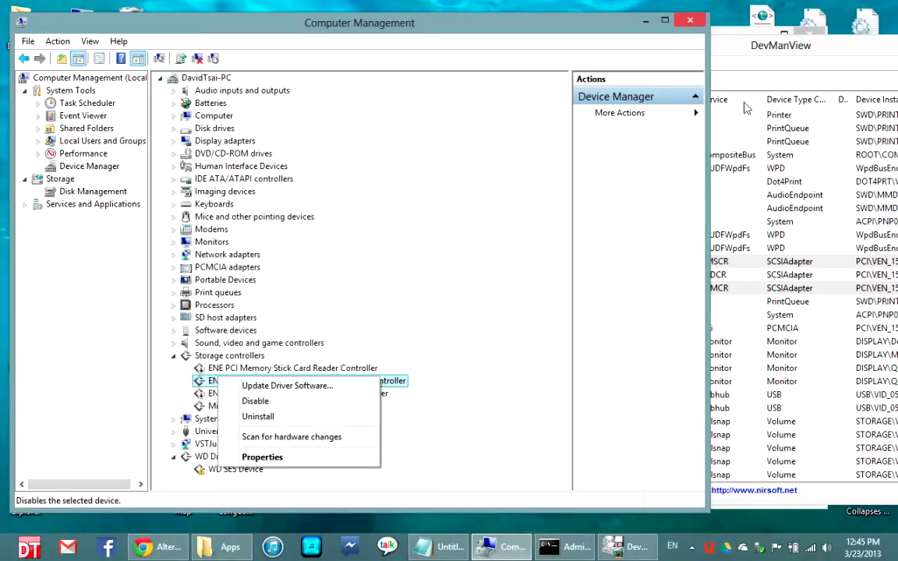
pyautogui.click(709, 45)
pyautogui.moveTo(770, 48); pyautogui.dragTo(659, 51)
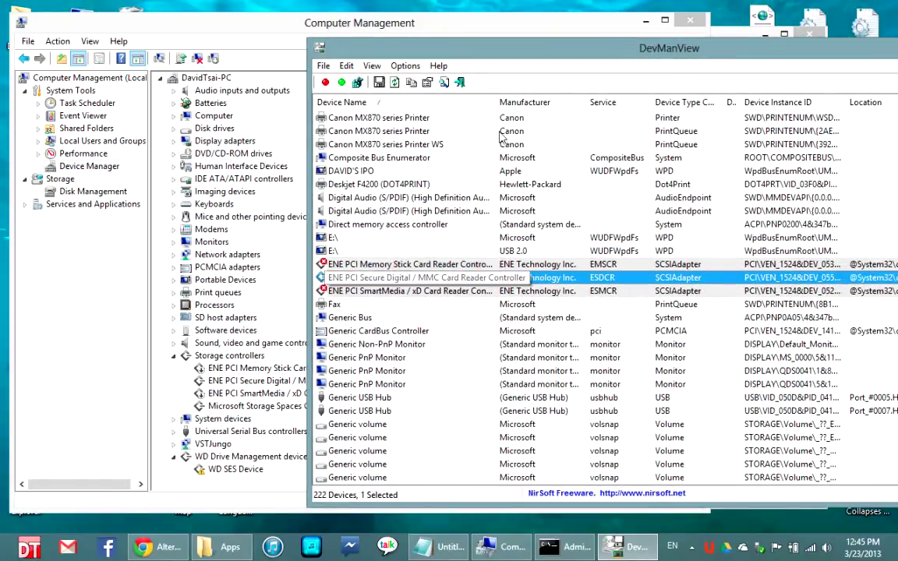
pyautogui.moveTo(592, 62); pyautogui.dragTo(705, 60)
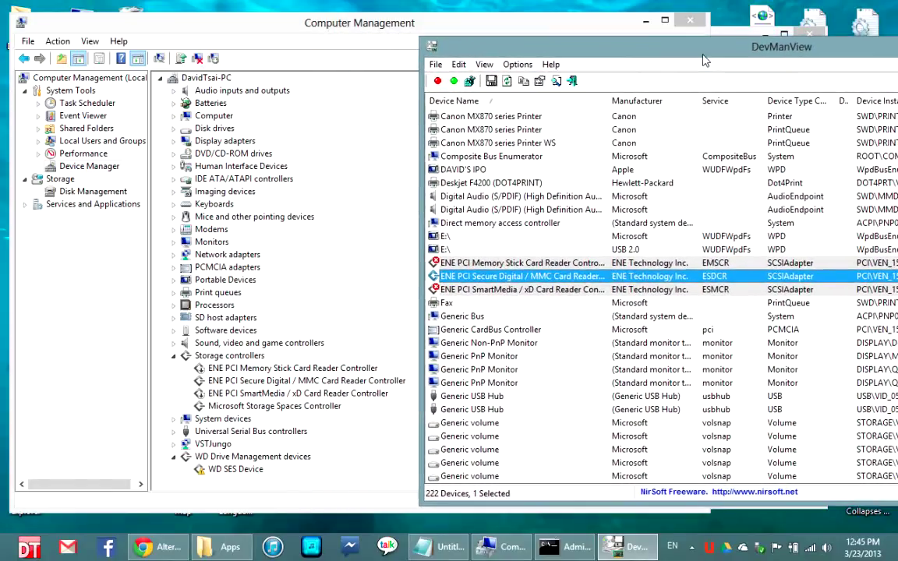
pyautogui.click(563, 547)
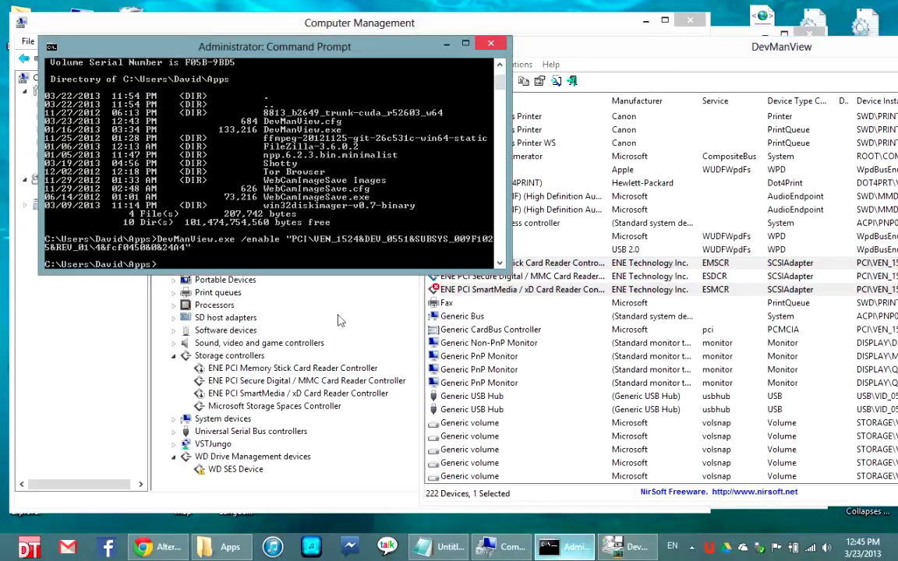
pyautogui.press('Up')
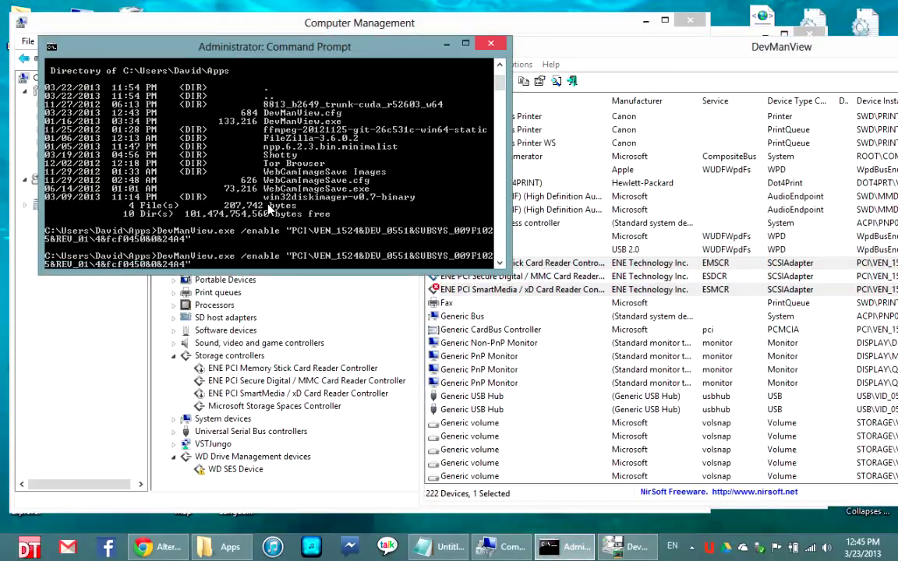
# Change the recalled command to /disable, run it, and check DevManView shows the reader disabled.
pyautogui.press('BackSpace')
pyautogui.press('BackSpace')
pyautogui.press('BackSpace')
pyautogui.press('BackSpace')
pyautogui.press('BackSpace')
pyautogui.press('BackSpace')
pyautogui.press('BackSpace')
pyautogui.write('ds')
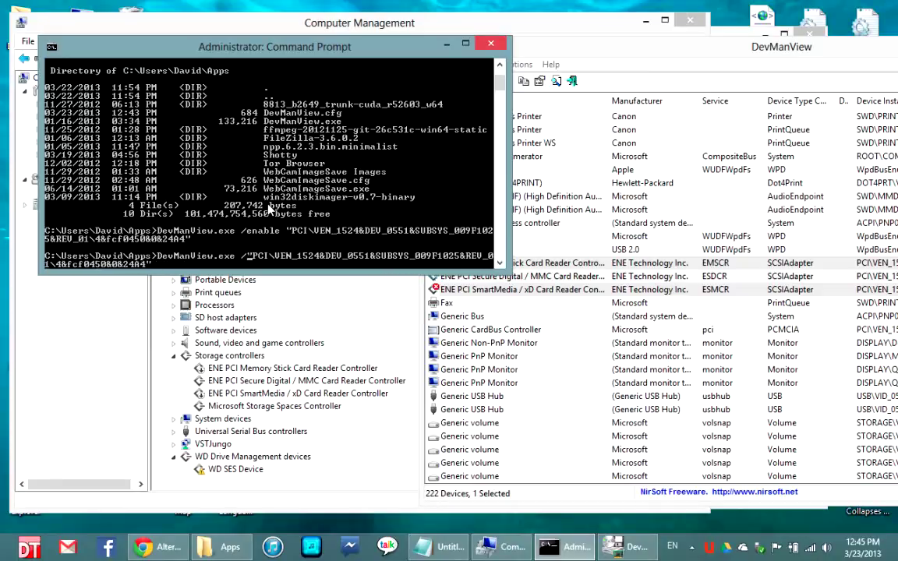
pyautogui.write('sable')
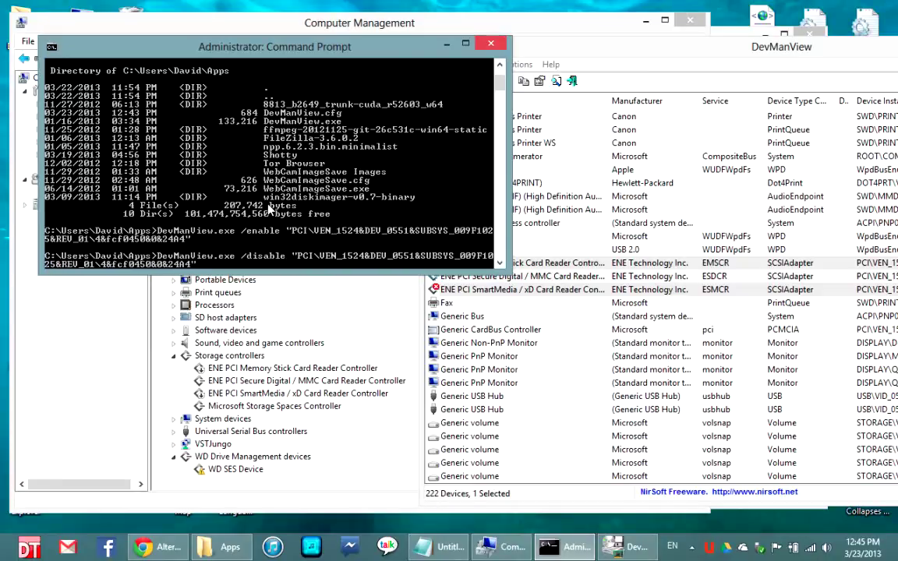
pyautogui.press('Return')
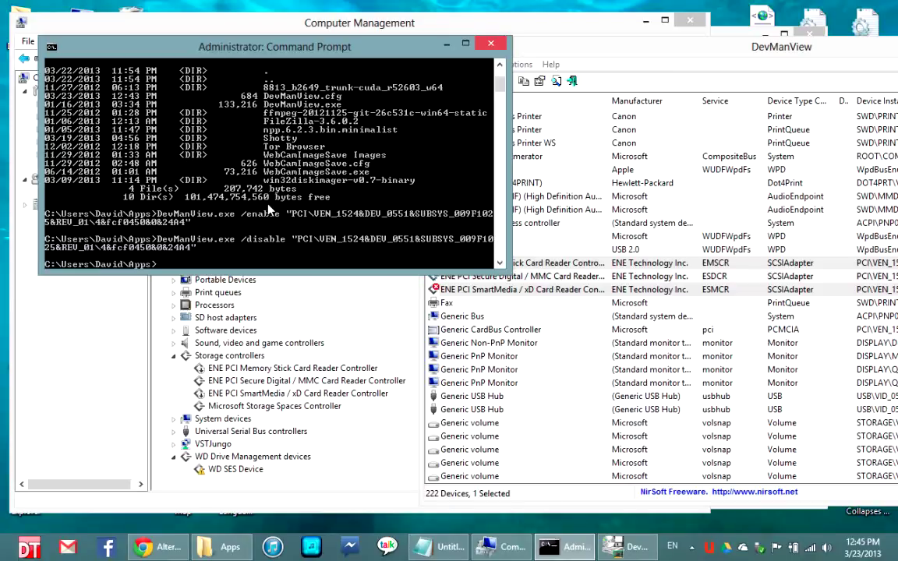
pyautogui.click(448, 25)
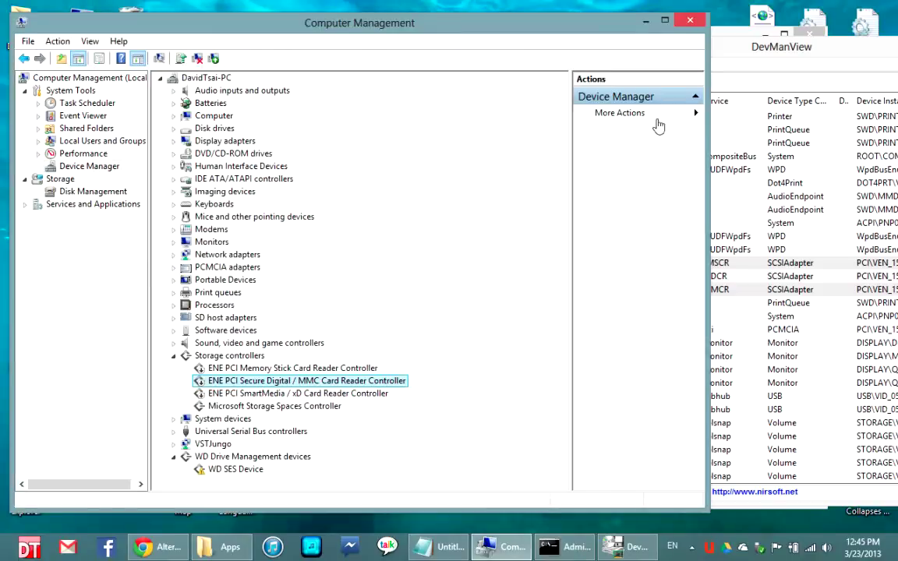
pyautogui.click(725, 49)
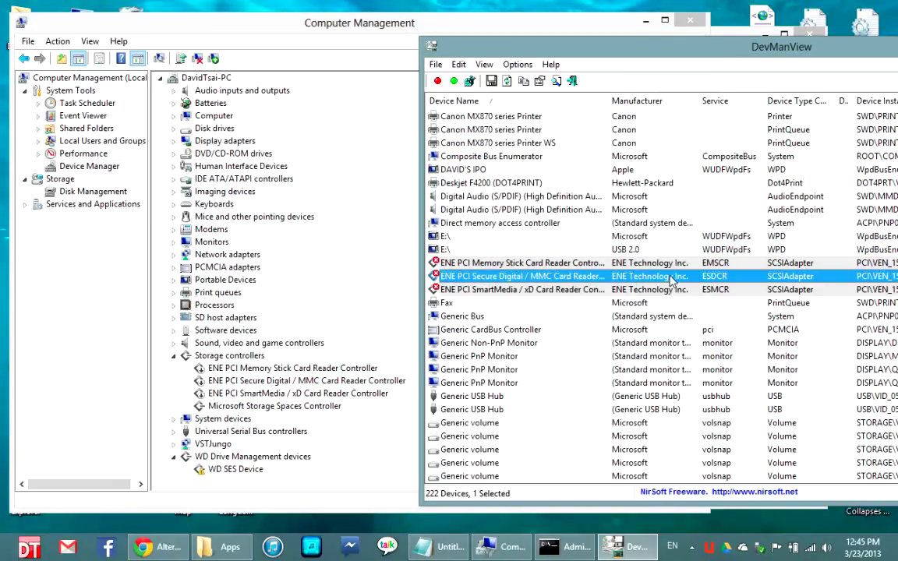
pyautogui.moveTo(607, 555)
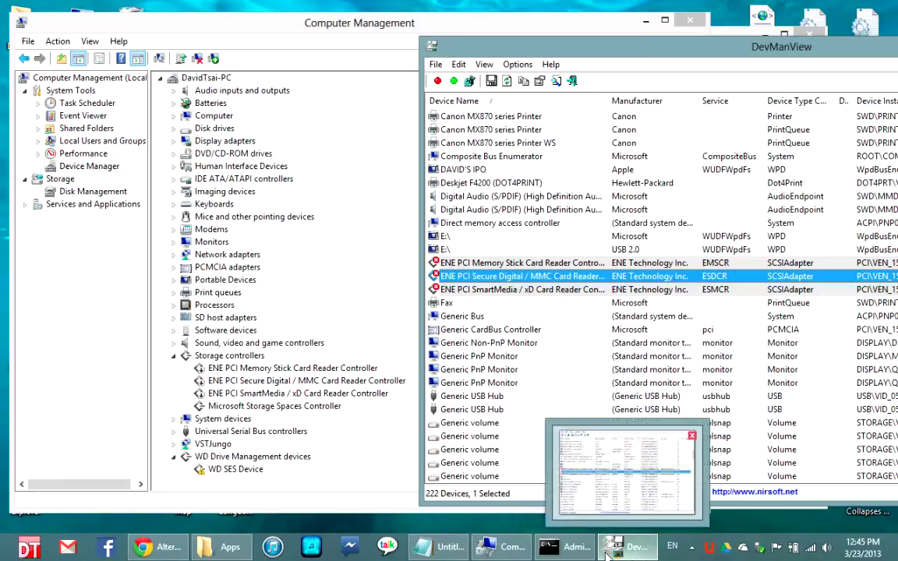
pyautogui.moveTo(452, 555)
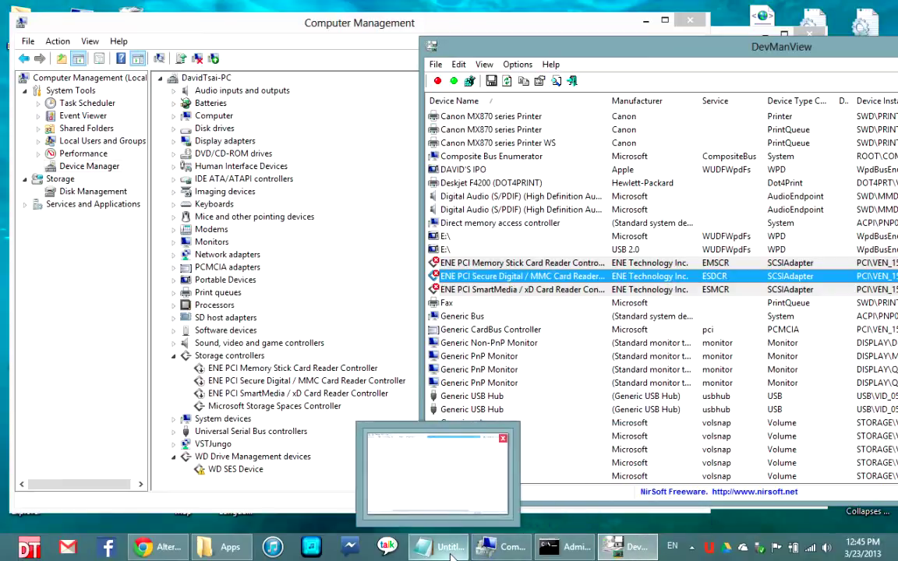
# Copy the Memory Stick and SmartMedia controller rows from DevManView onto Notepad lines 2 and 3.
pyautogui.rightClick(552, 265)
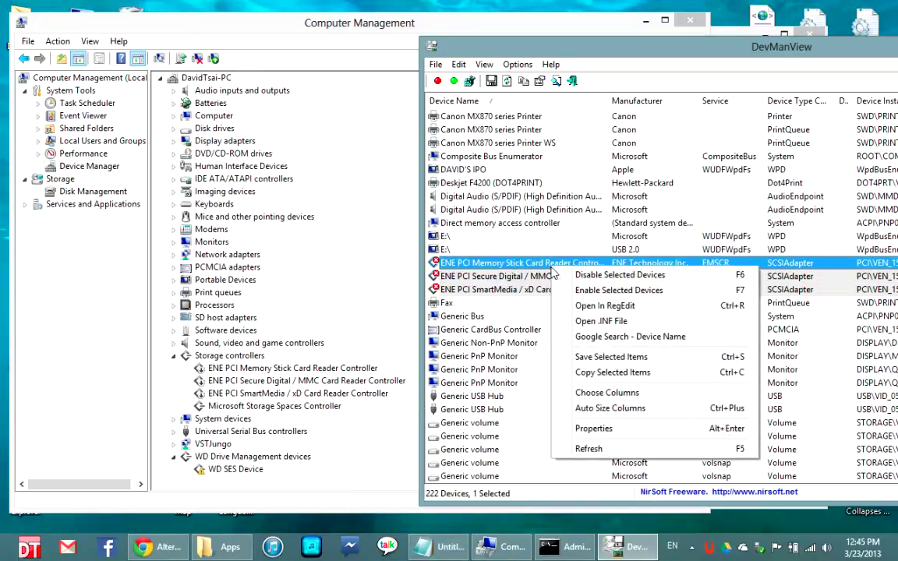
pyautogui.click(597, 373)
pyautogui.click(439, 546)
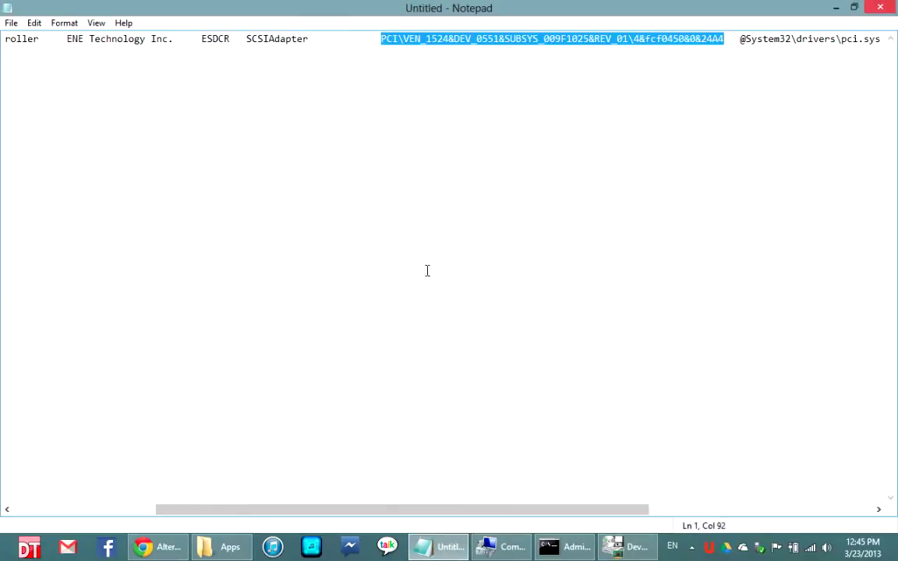
pyautogui.click(376, 186)
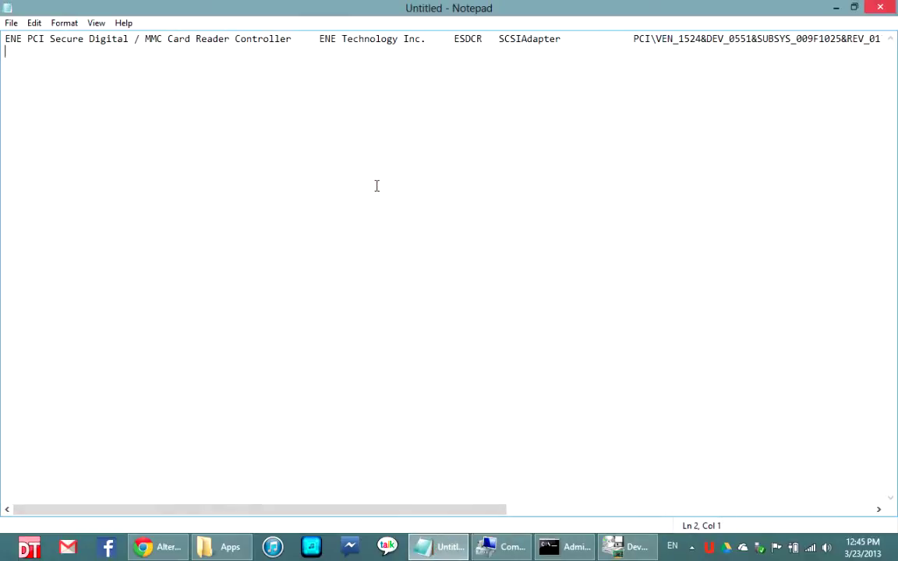
pyautogui.hotkey('ctrl', 'v')
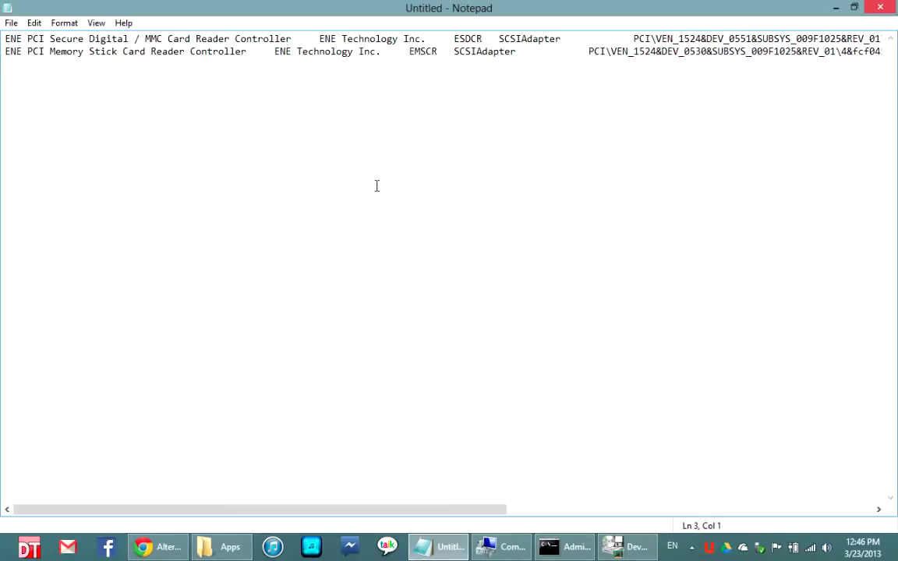
pyautogui.click(628, 546)
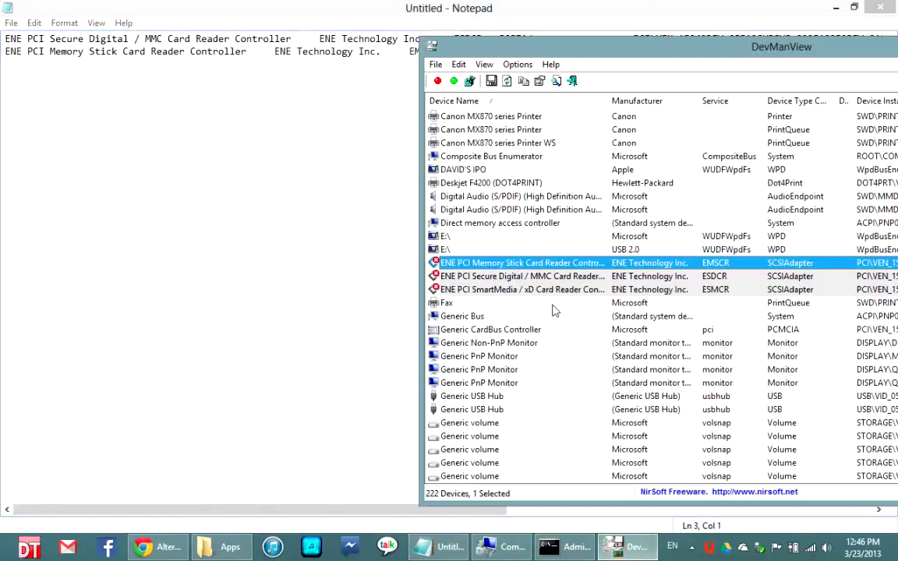
pyautogui.rightClick(567, 292)
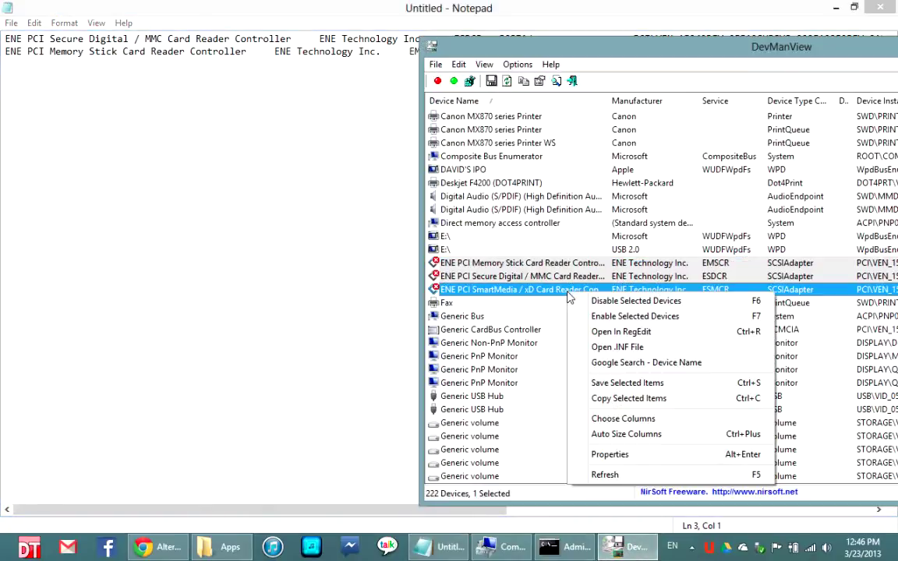
pyautogui.click(624, 398)
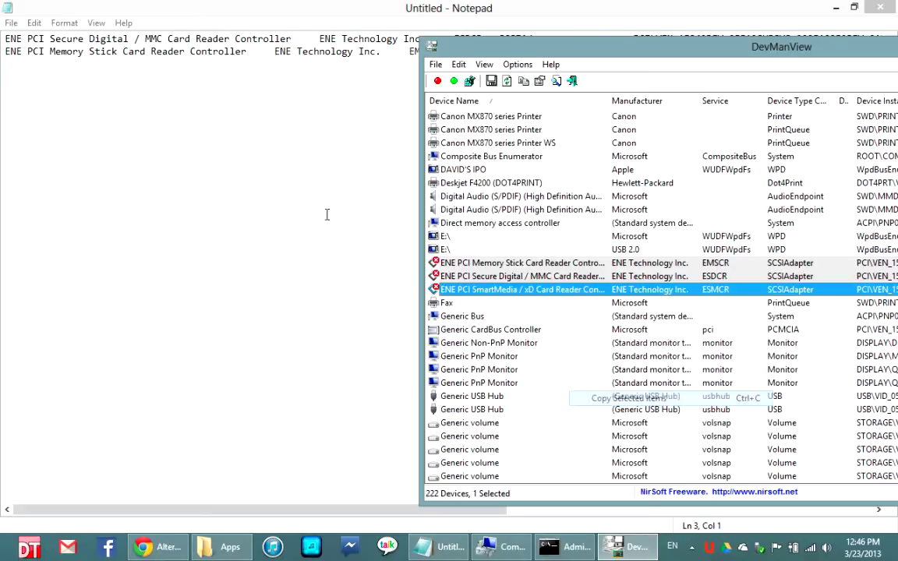
pyautogui.click(311, 202)
pyautogui.hotkey('ctrl', 'v')
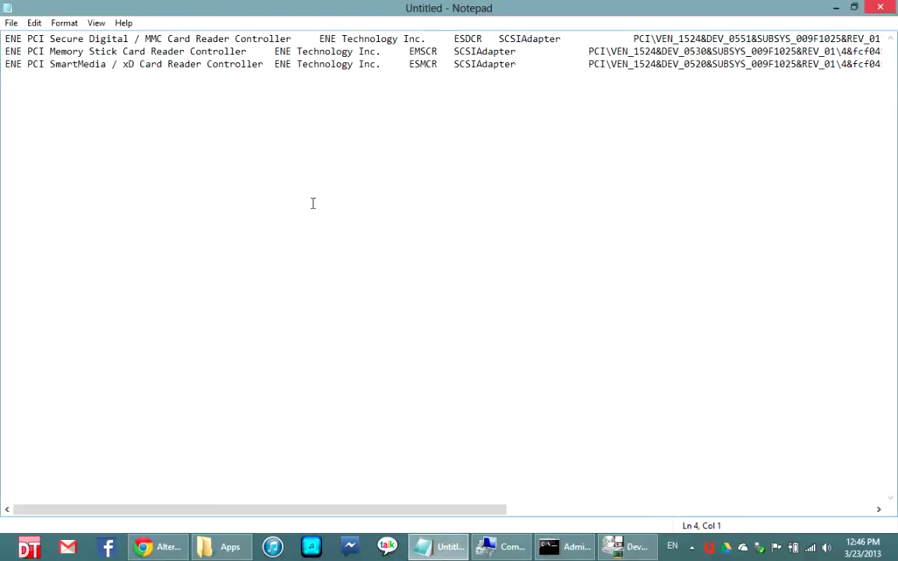
# Delete the fields before the PCI device instance ID on all three lines.
pyautogui.click(633, 35)
pyautogui.hotkey('shift', 'Home')
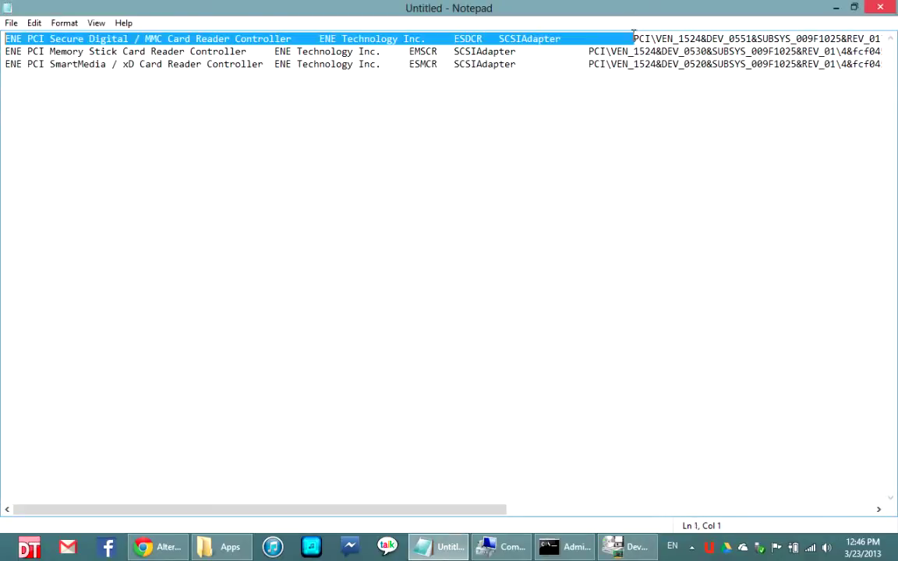
pyautogui.press('Delete')
pyautogui.click(589, 52)
pyautogui.hotkey('shift', 'Home')
pyautogui.press('Delete')
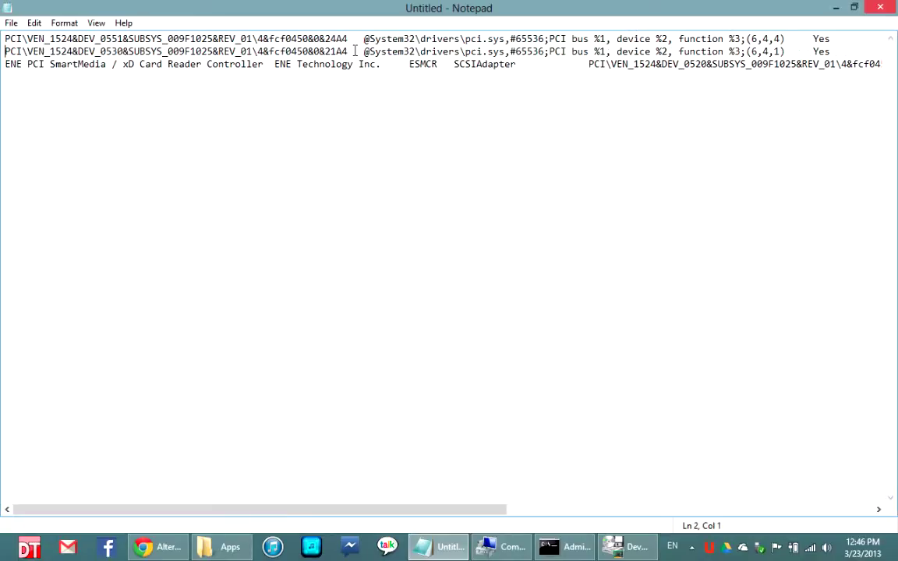
pyautogui.click(589, 64)
pyautogui.hotkey('shift', 'Home')
pyautogui.press('Delete')
# Delete the trailing fields after each ID, leaving IDs ending &24A4, &21A4, &23A4, and restore Notepad.
pyautogui.click(350, 35)
pyautogui.hotkey('shift', 'End')
pyautogui.press('Delete')
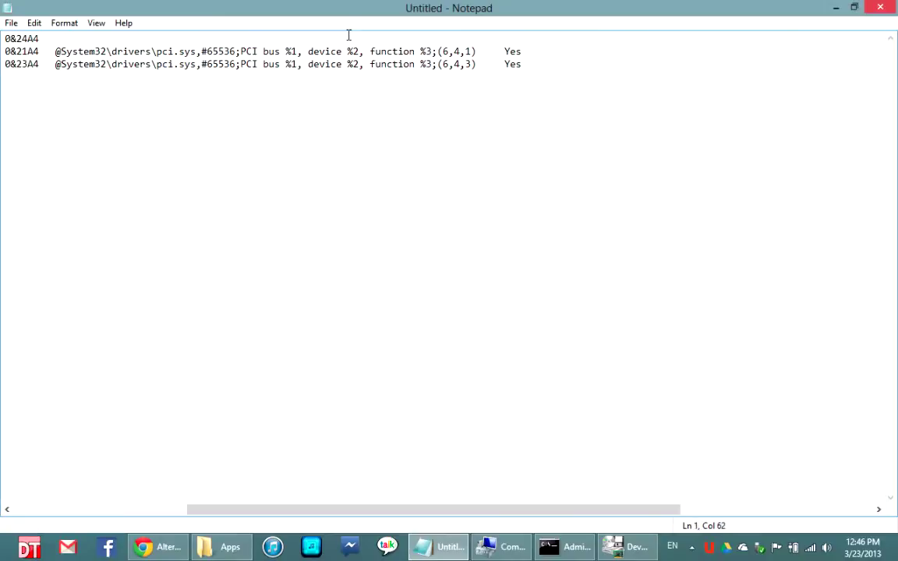
pyautogui.hotkey('shift', 'End')
pyautogui.press('Delete')
pyautogui.hotkey('shift', 'End')
pyautogui.press('Delete')
pyautogui.hotkey('ctrl', 'Home')
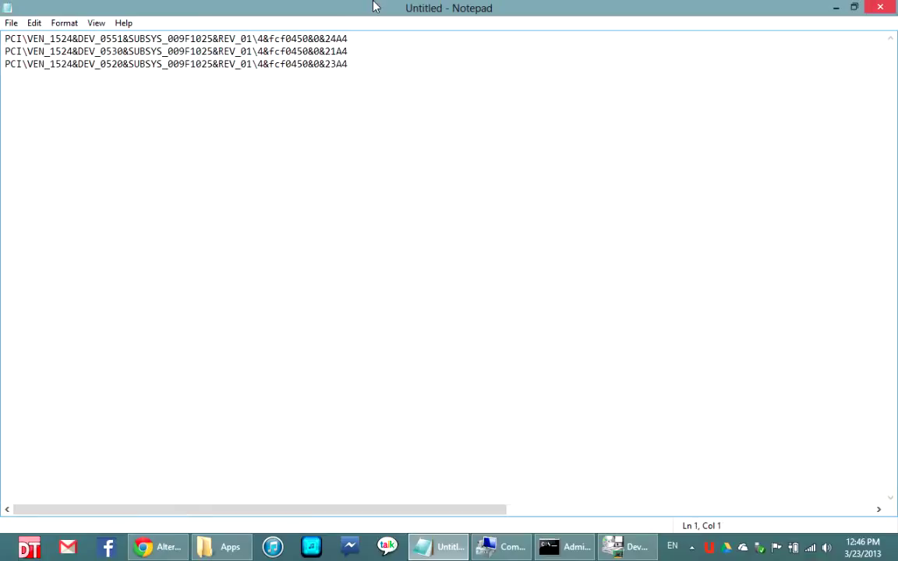
pyautogui.doubleClick(374, 5)
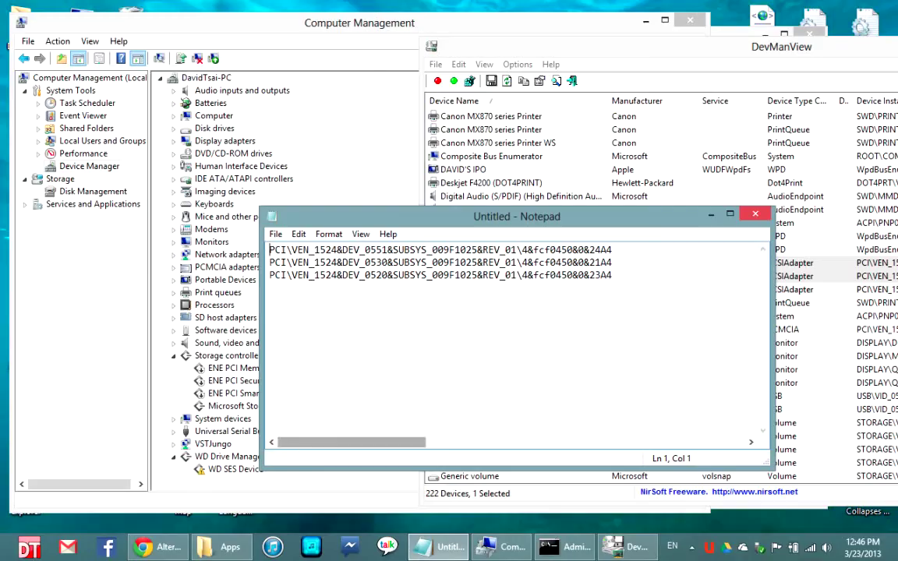
# Prefix all three ID lines with DevManView.exe /enable " so each quotes its PCI ID.
pyautogui.click(551, 548)
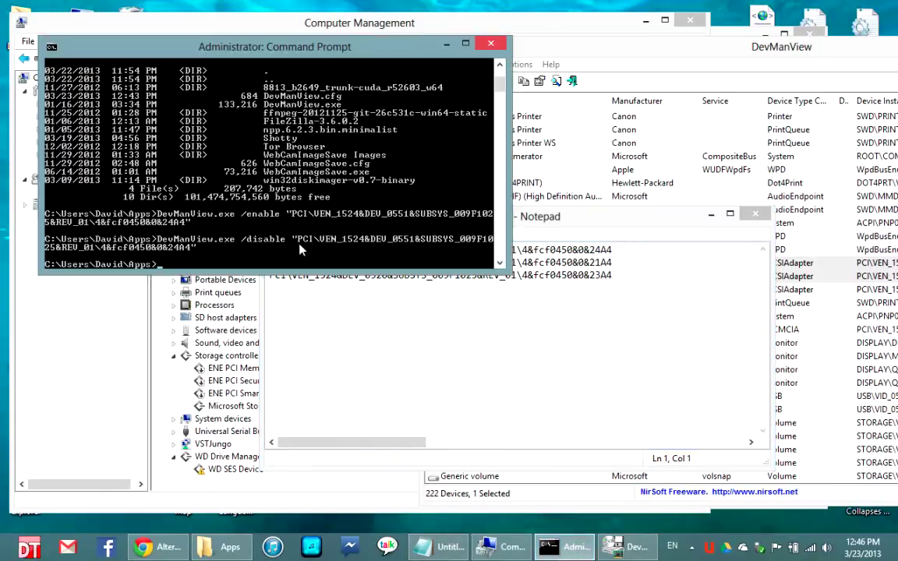
pyautogui.click(373, 369)
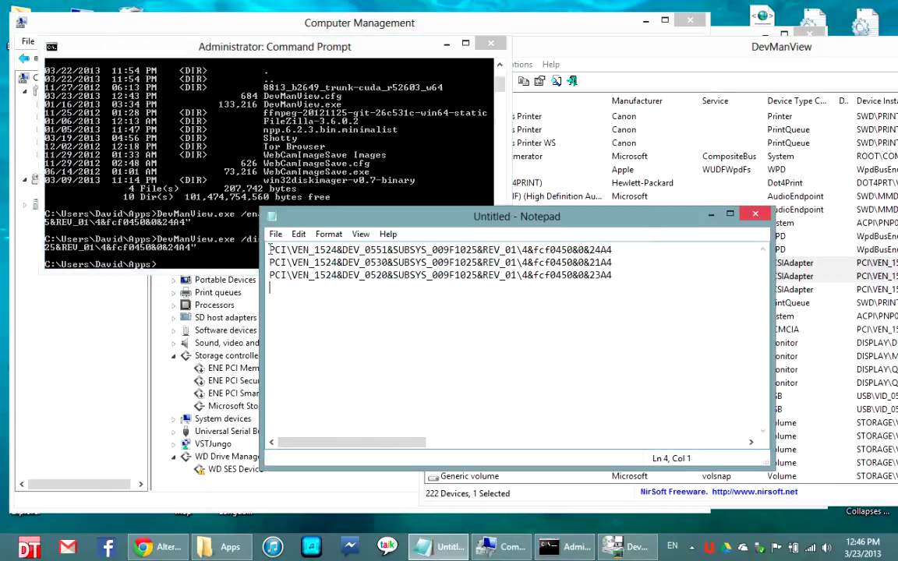
pyautogui.click(177, 222)
pyautogui.click(325, 355)
pyautogui.hotkey('ctrl', 'Home')
pyautogui.write('DevManV')
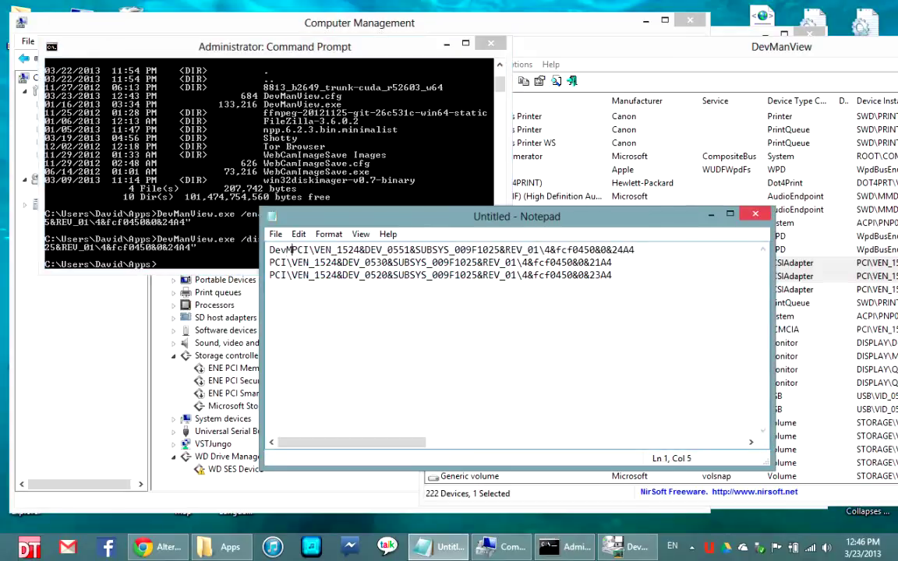
pyautogui.write('iew.exe /ena')
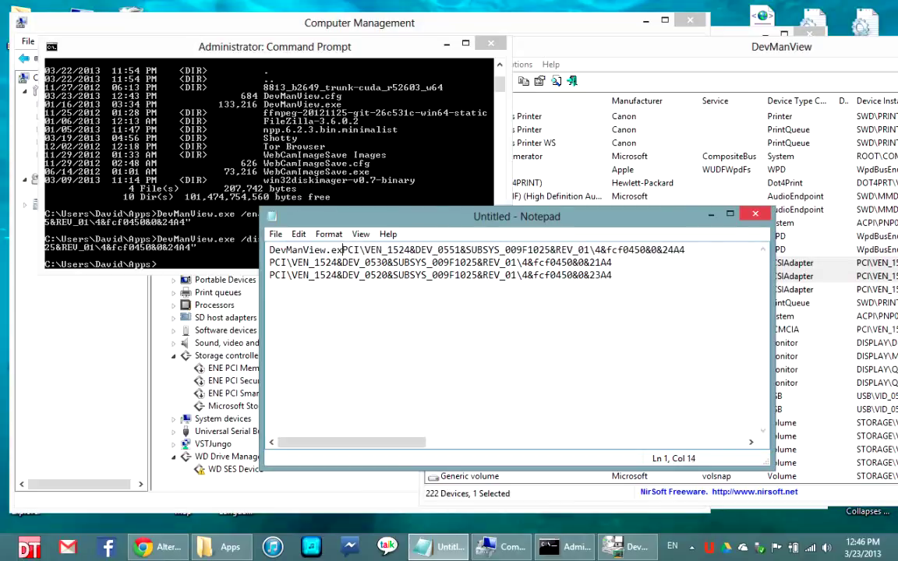
pyautogui.write('ble "')
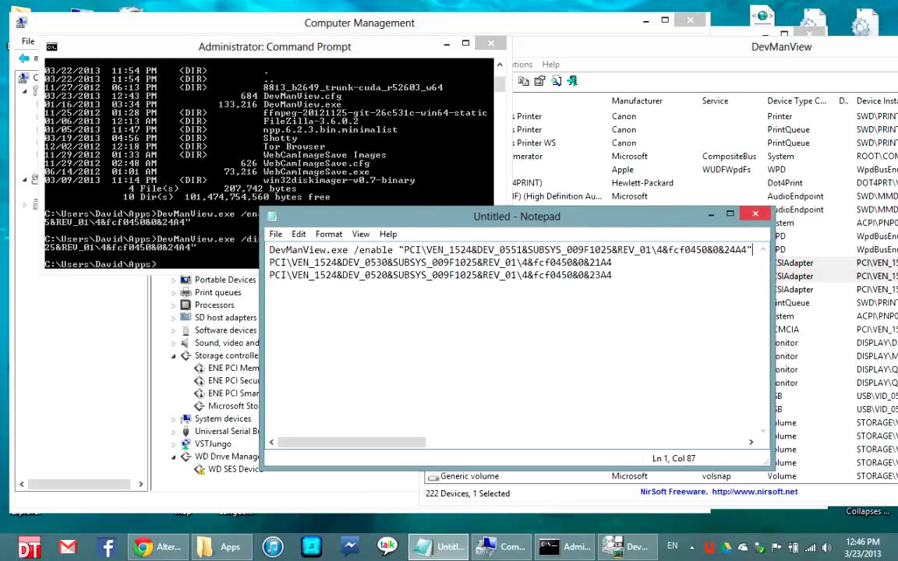
pyautogui.hotkey('ctrl', 'shift', 'Right')
pyautogui.hotkey('ctrl', 'shift', 'Right')
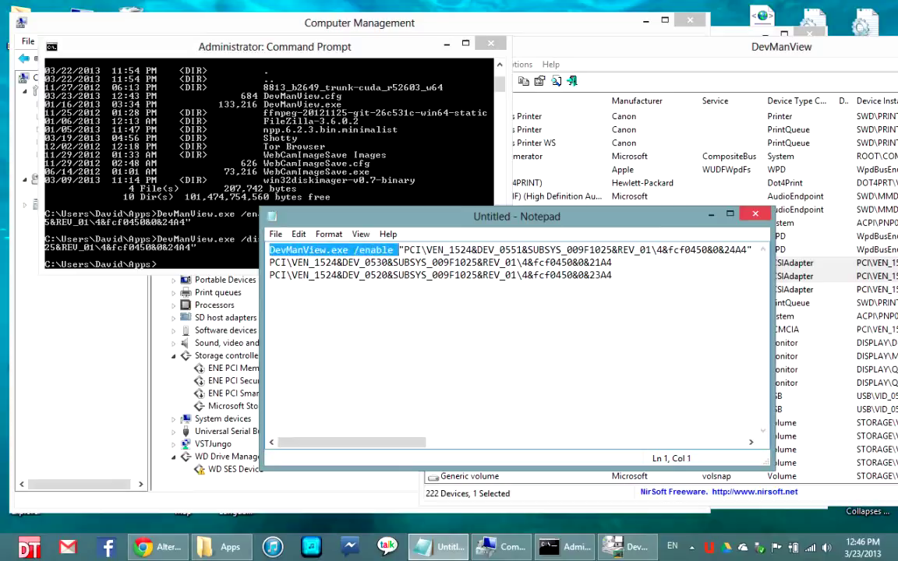
pyautogui.hotkey('ctrl', 'v')
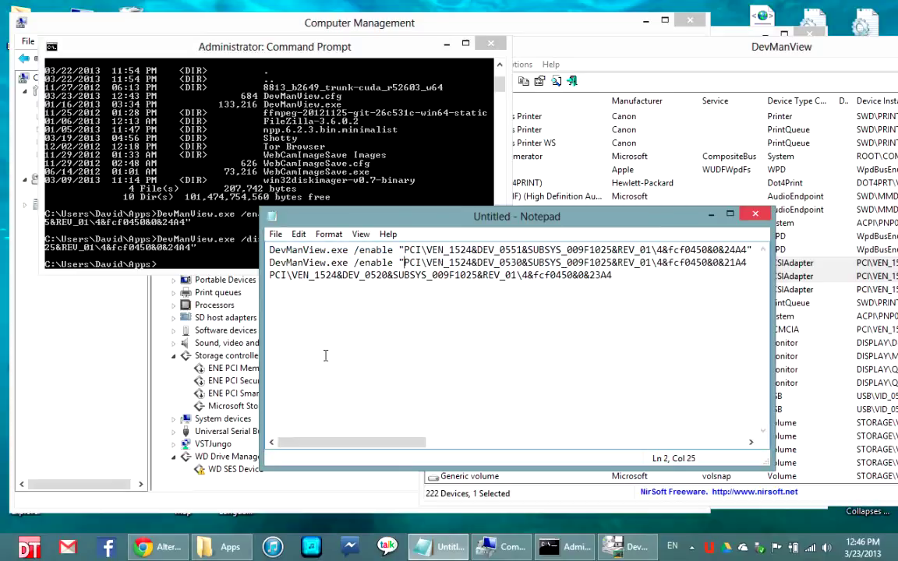
pyautogui.press('Home')
pyautogui.hotkey('ctrl', 'v')
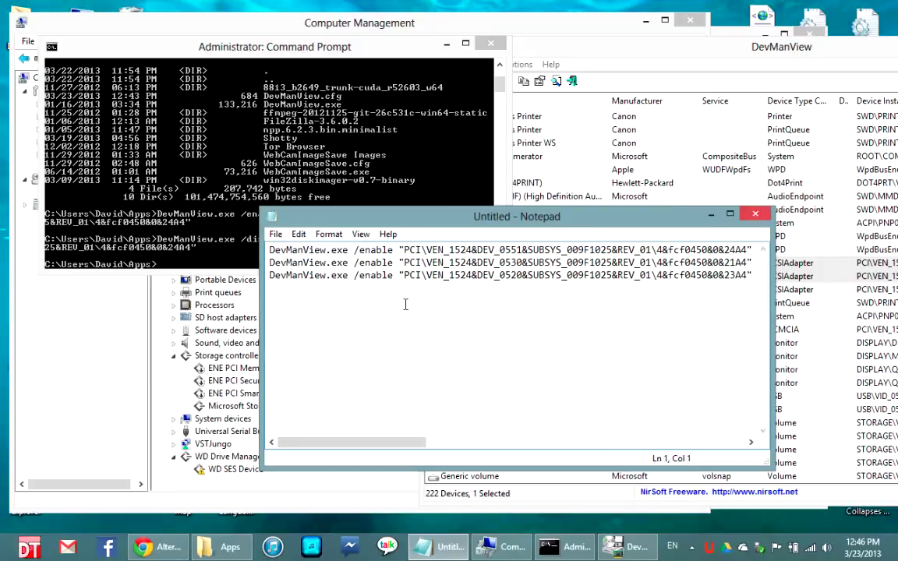
# Save the three commands as enable_card_reader.bat in the home folder's Apps directory.
pyautogui.click(275, 234)
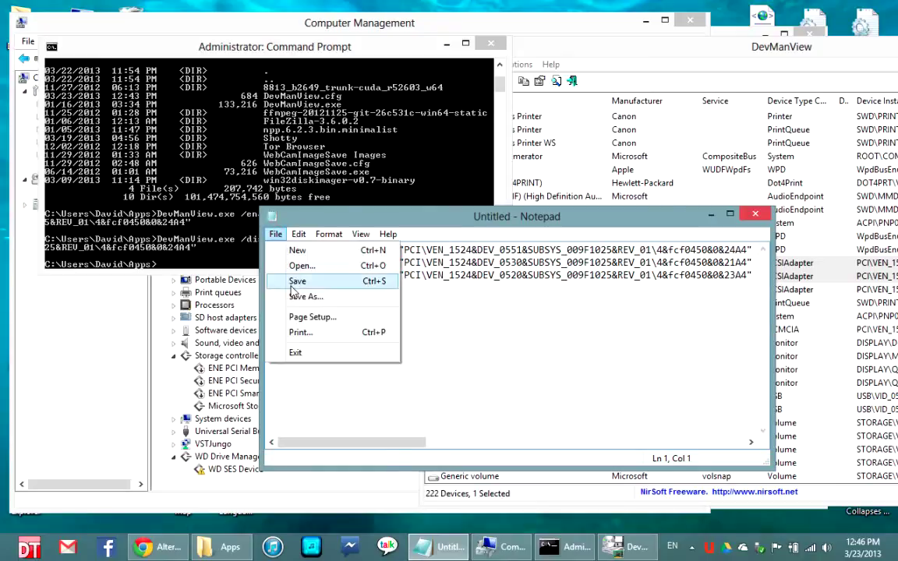
pyautogui.click(295, 281)
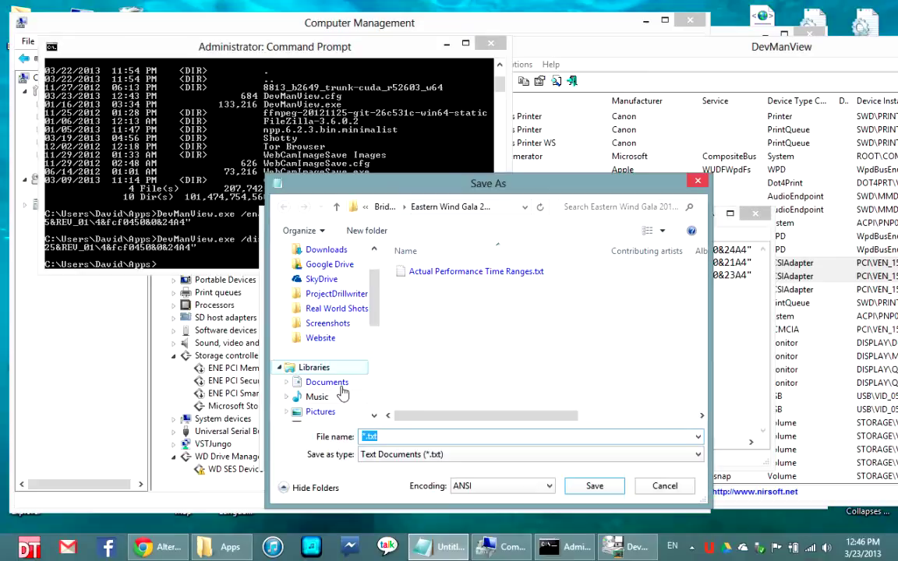
pyautogui.scroll(2, 353, 265)
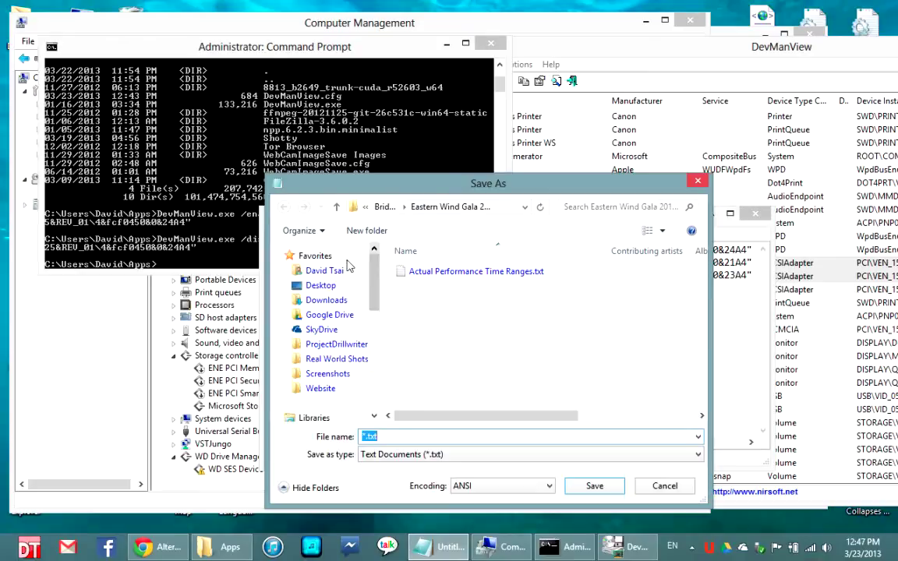
pyautogui.click(331, 270)
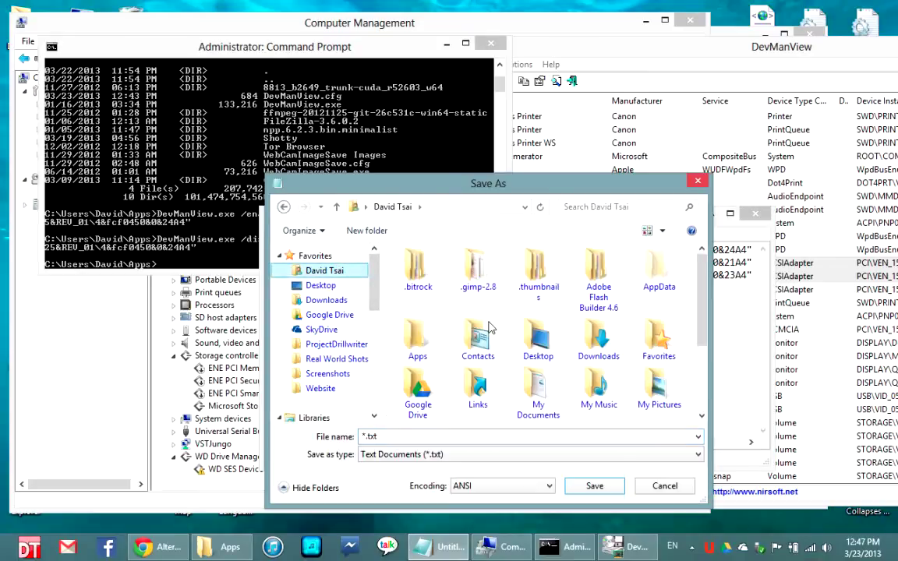
pyautogui.doubleClick(417, 337)
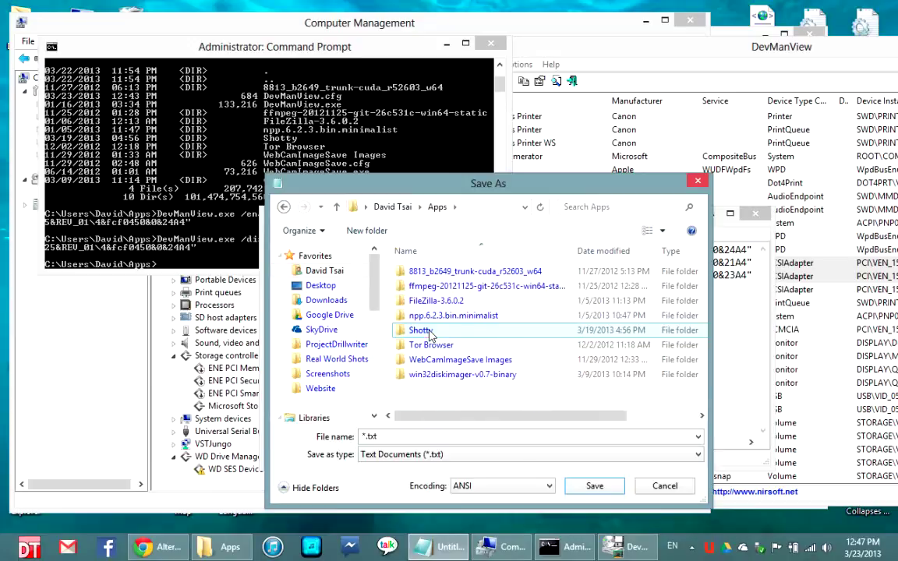
pyautogui.click(422, 436)
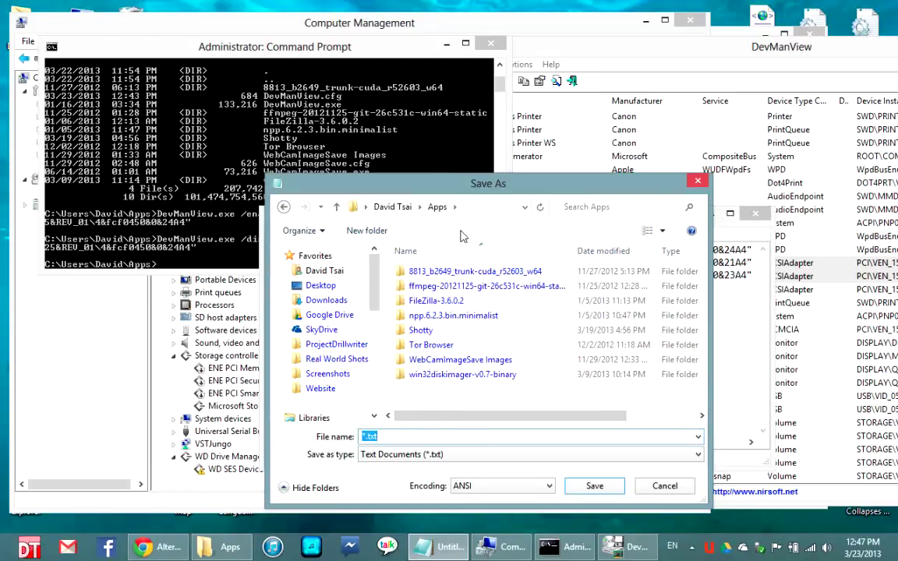
pyautogui.write('enable_card_reader.bat')
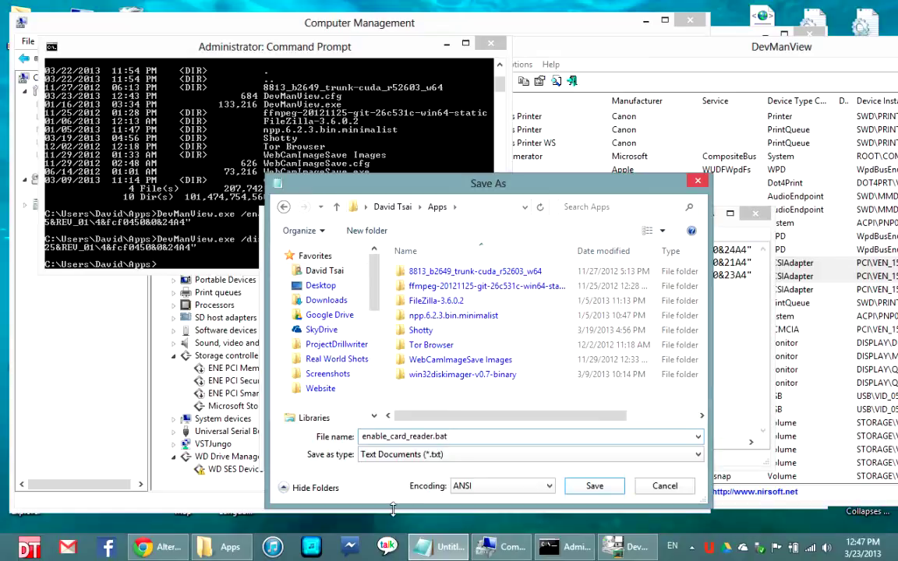
pyautogui.click(590, 485)
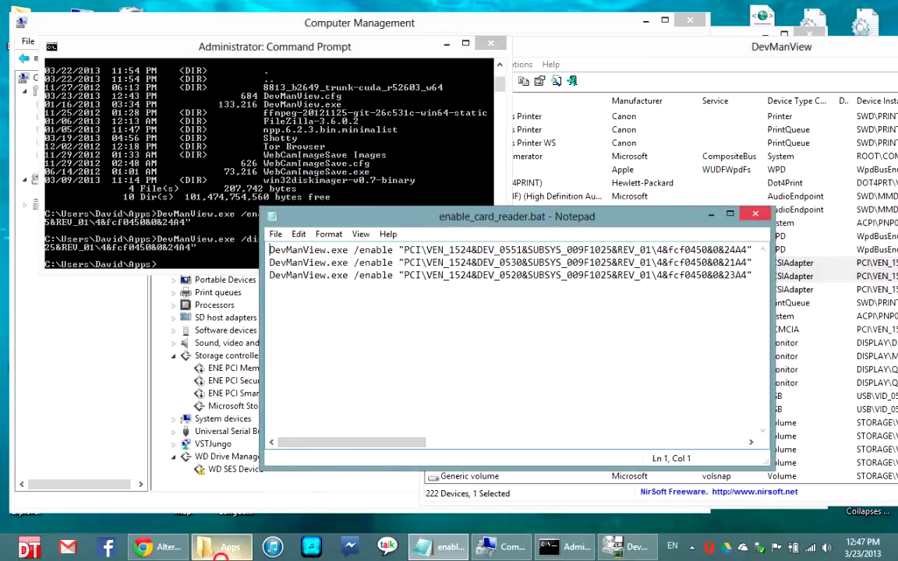
pyautogui.click(218, 547)
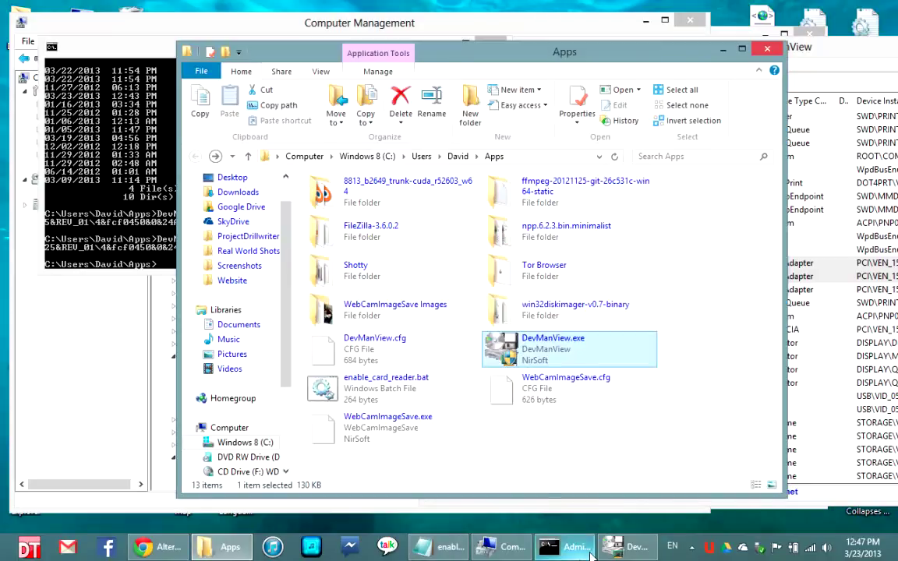
pyautogui.click(577, 550)
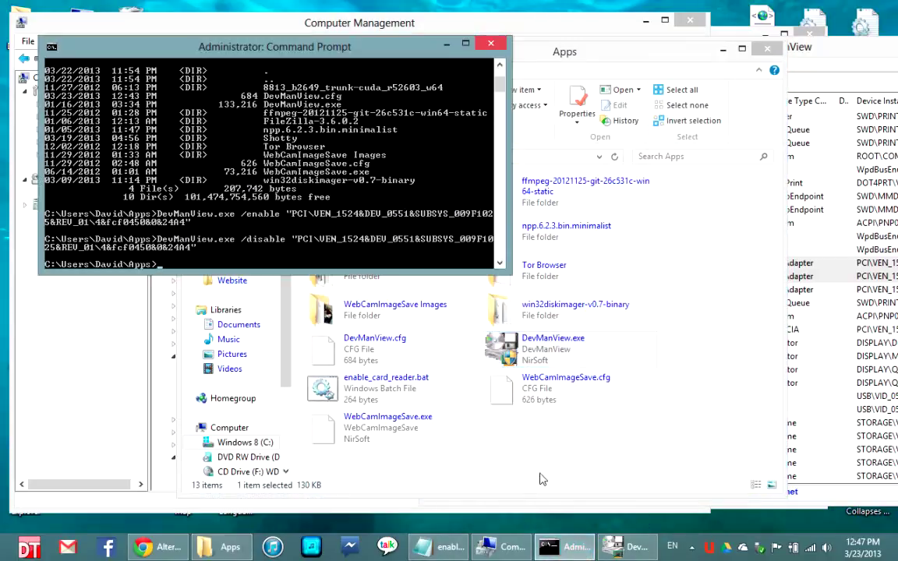
pyautogui.click(447, 45)
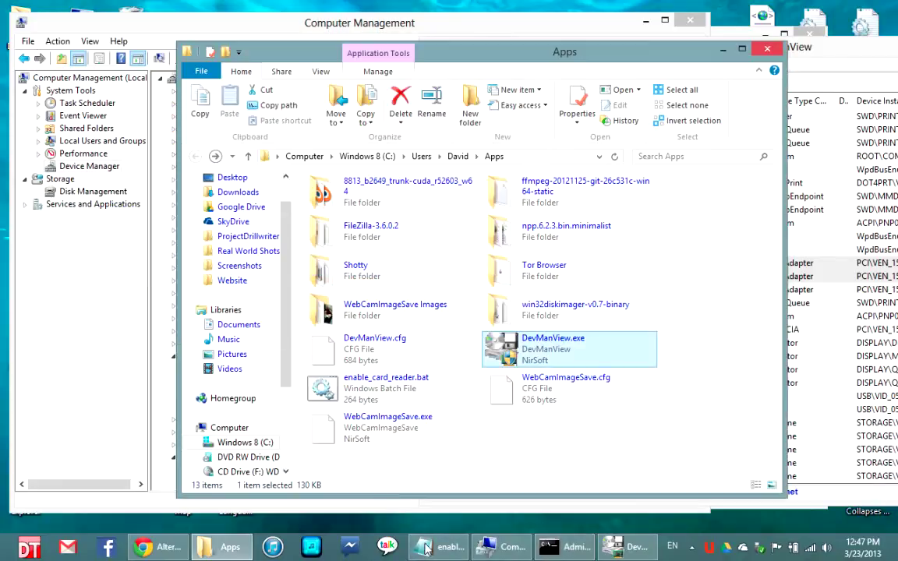
pyautogui.click(440, 546)
pyautogui.click(549, 351)
# Add a pause line at the end of the script and close Notepad, saving the change.
pyautogui.write('pause')
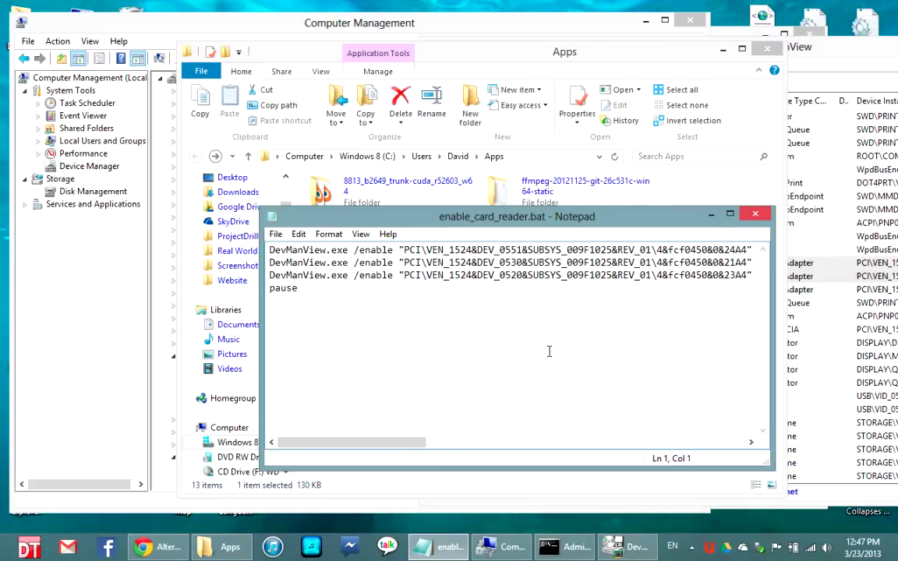
pyautogui.click(755, 214)
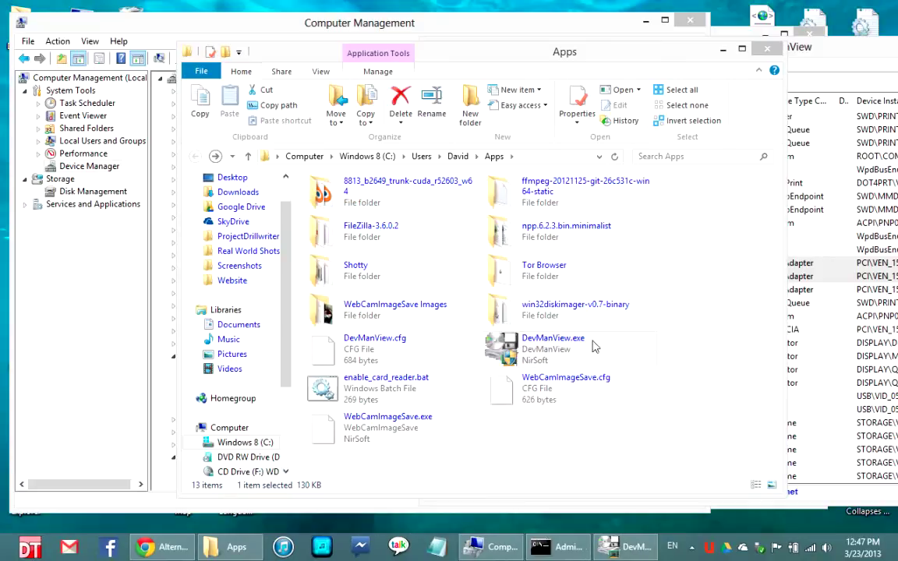
pyautogui.click(532, 421)
# Run enable_card_reader.bat and dismiss its command window once it pauses.
pyautogui.doubleClick(377, 388)
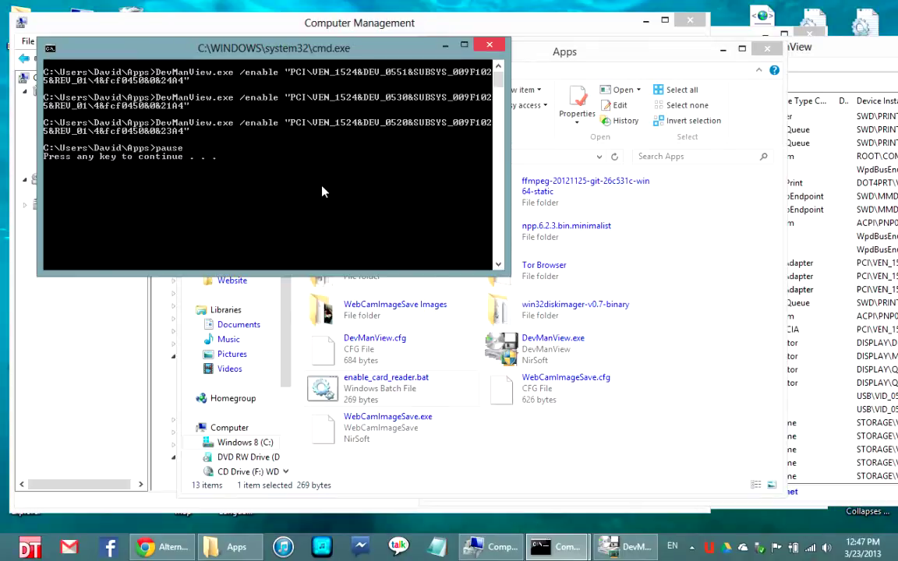
pyautogui.press('space')
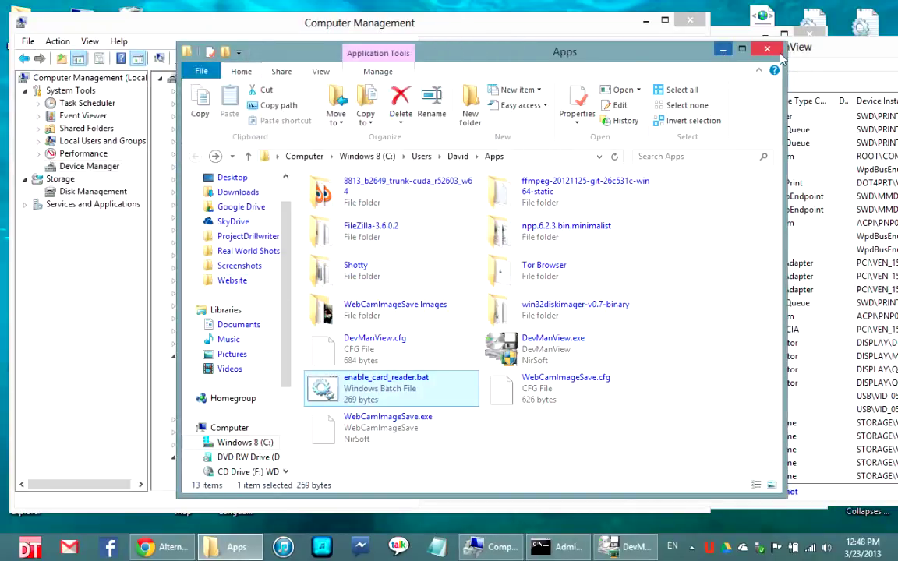
pyautogui.click(526, 15)
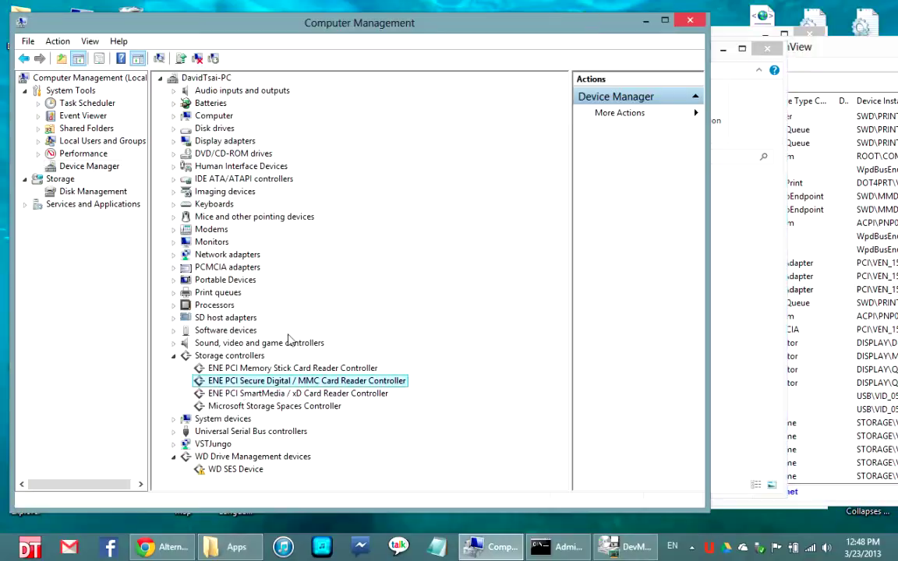
pyautogui.click(224, 548)
# Open enable_card_reader.bat for editing and change line 1's /enable to /disable.
pyautogui.rightClick(368, 380)
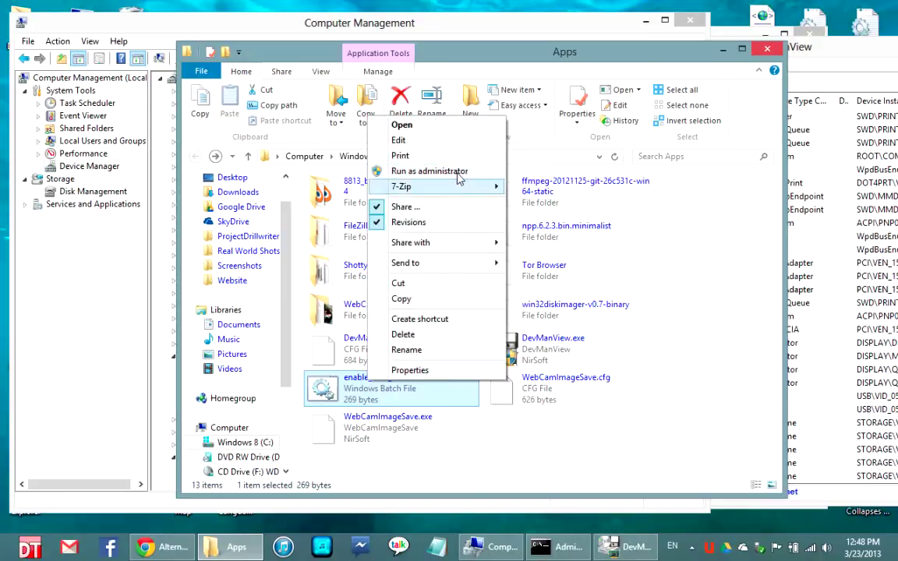
pyautogui.click(447, 144)
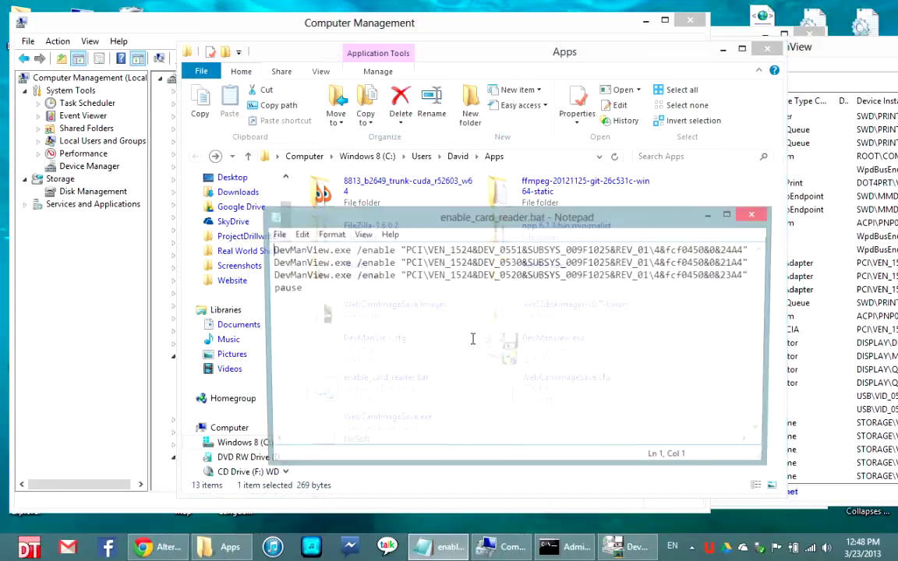
pyautogui.doubleClick(375, 249)
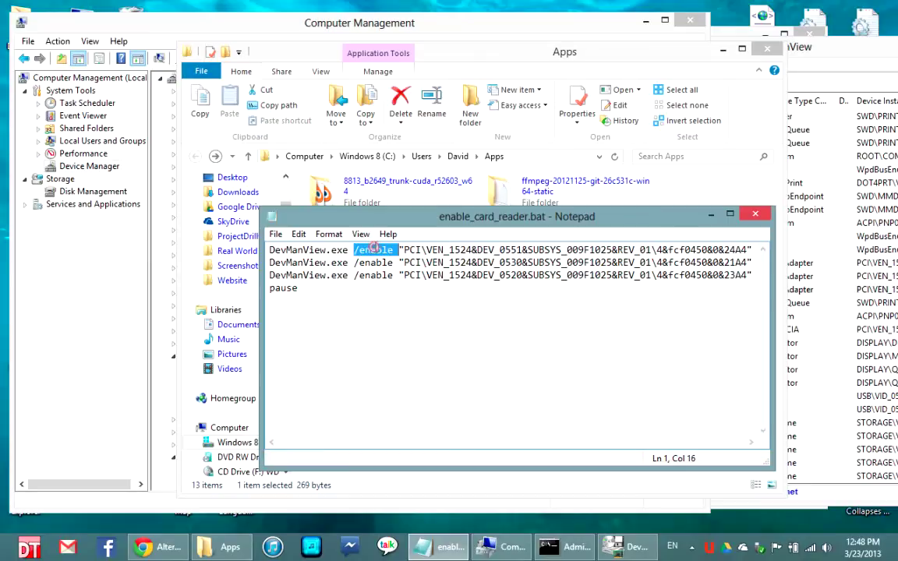
pyautogui.write('/disabled')
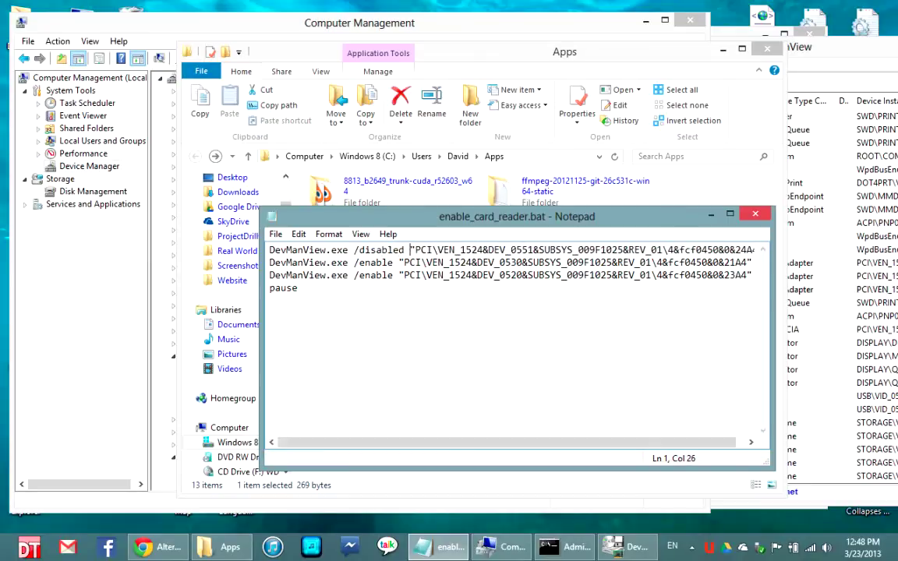
pyautogui.doubleClick(378, 249)
pyautogui.click(358, 249)
pyautogui.click(401, 250)
pyautogui.press('BackSpace')
# Replace /enable with /disable on lines 2 and 3.
pyautogui.doubleClick(377, 249)
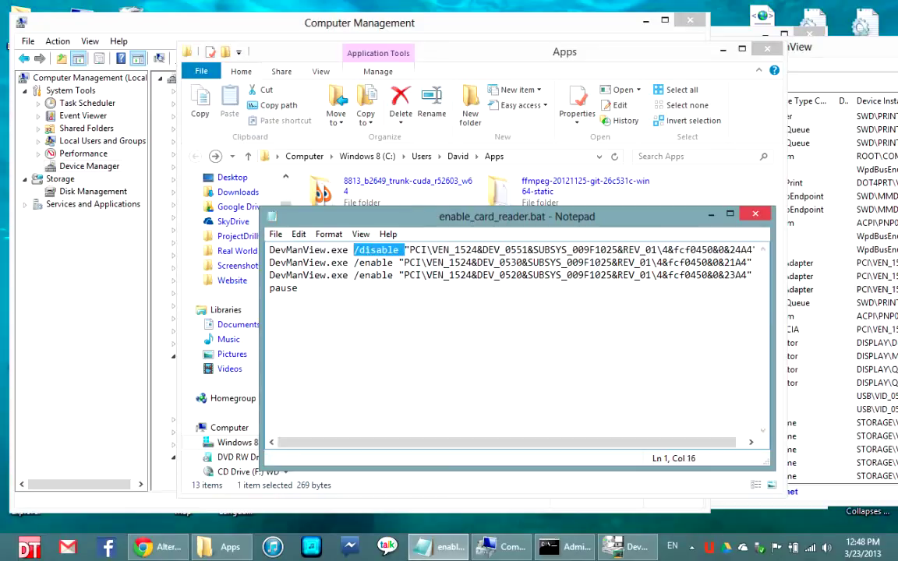
pyautogui.hotkey('ctrl', 'c')
pyautogui.doubleClick(378, 263)
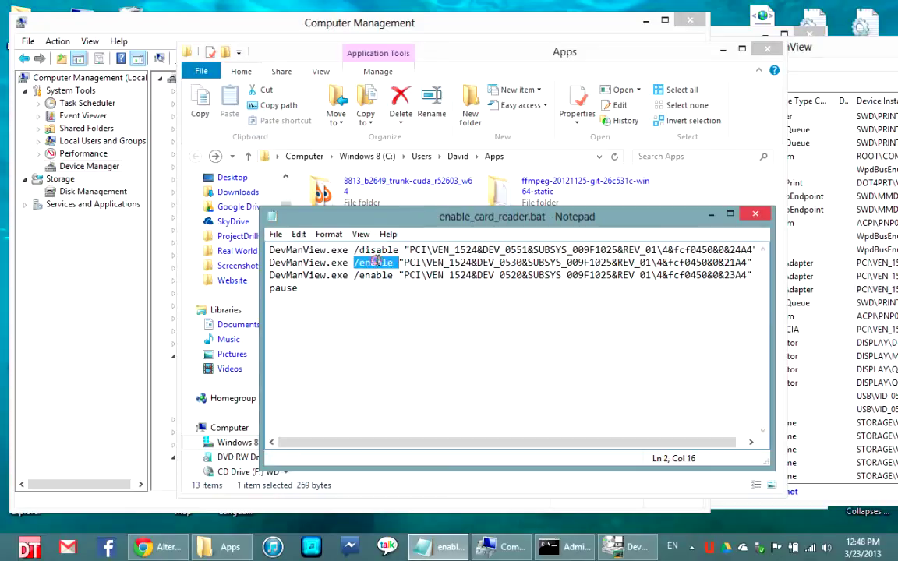
pyautogui.hotkey('ctrl', 'v')
pyautogui.doubleClick(377, 275)
pyautogui.hotkey('ctrl', 'v')
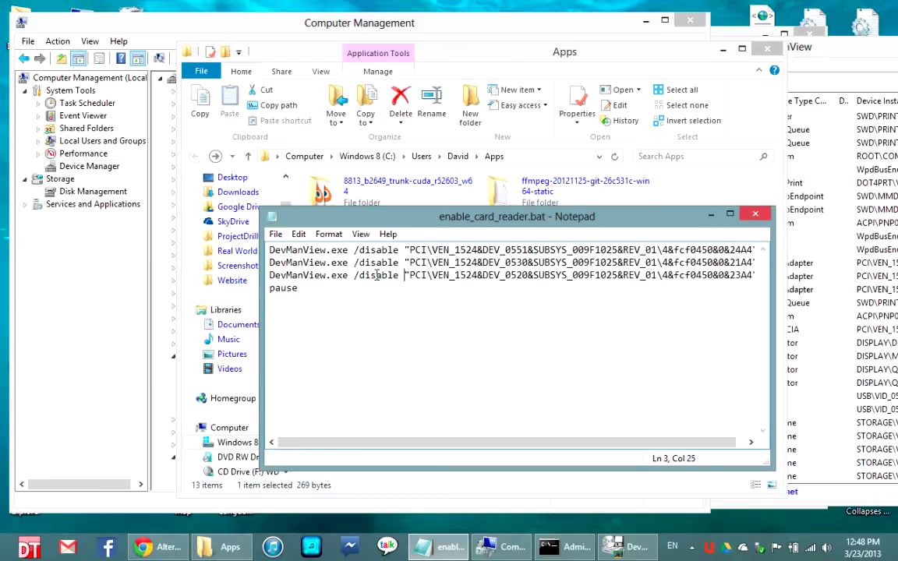
# Save the edited script as disable_card_reader.bat.
pyautogui.click(275, 233)
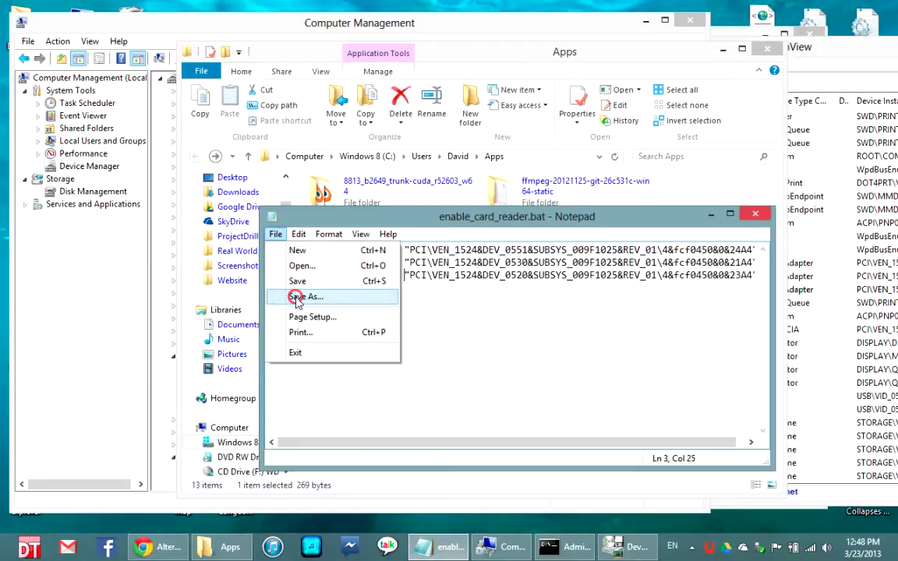
pyautogui.click(296, 298)
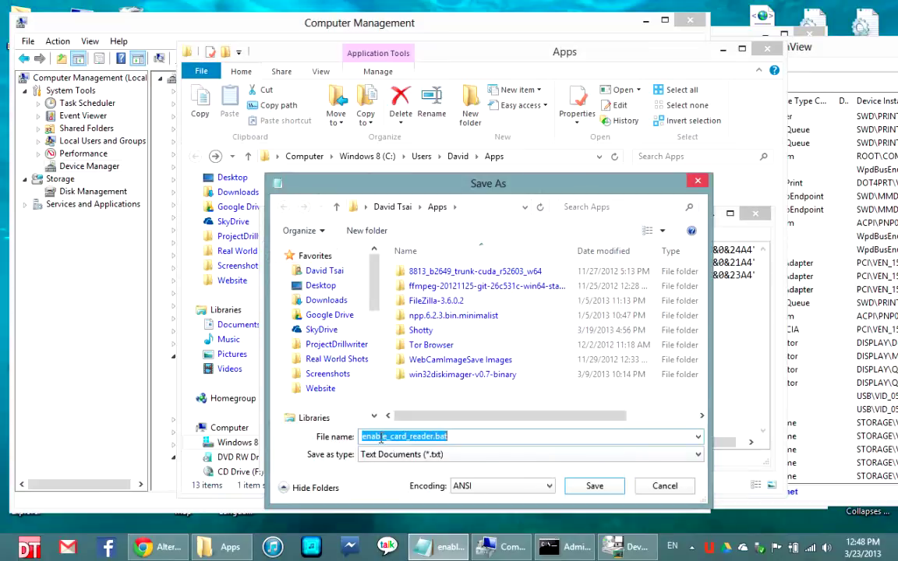
pyautogui.click(381, 438)
pyautogui.press('BackSpace')
pyautogui.press('BackSpace')
pyautogui.press('BackSpace')
pyautogui.write('disa')
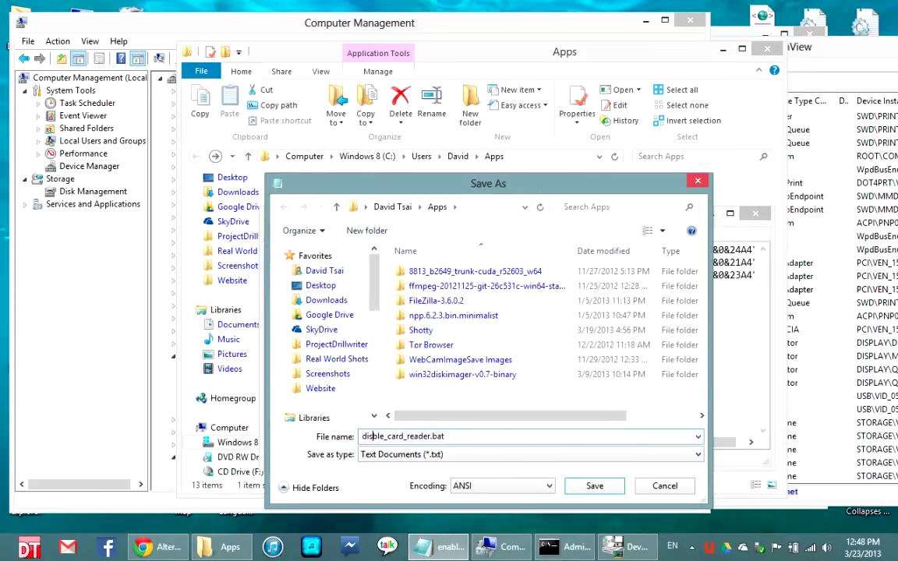
pyautogui.click(593, 486)
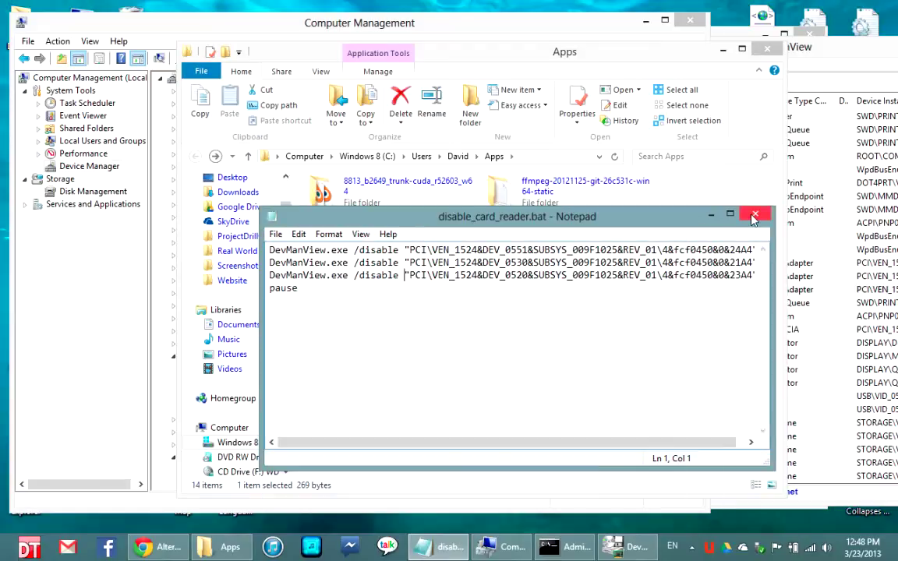
# Close Notepad and run disable_card_reader.bat as administrator, dismissing the failed command window.
pyautogui.click(754, 219)
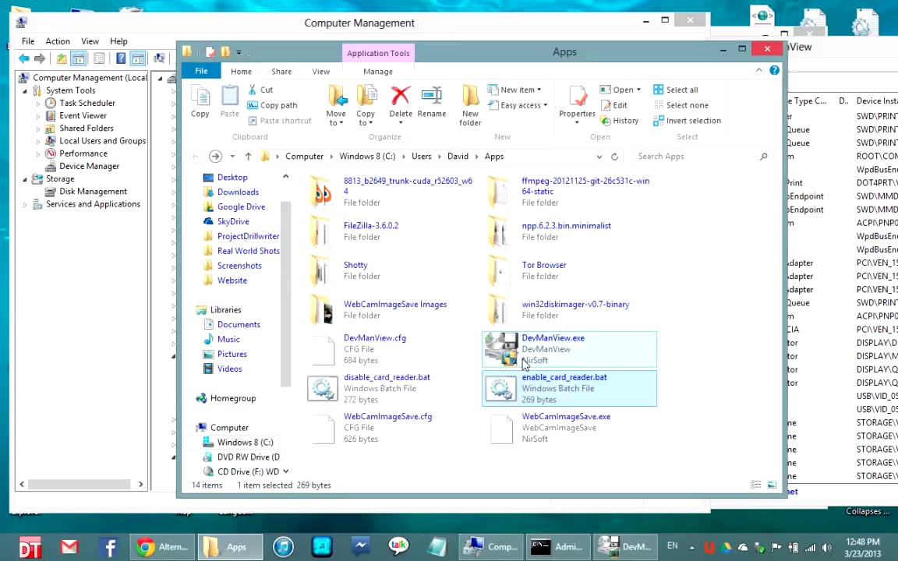
pyautogui.click(407, 387)
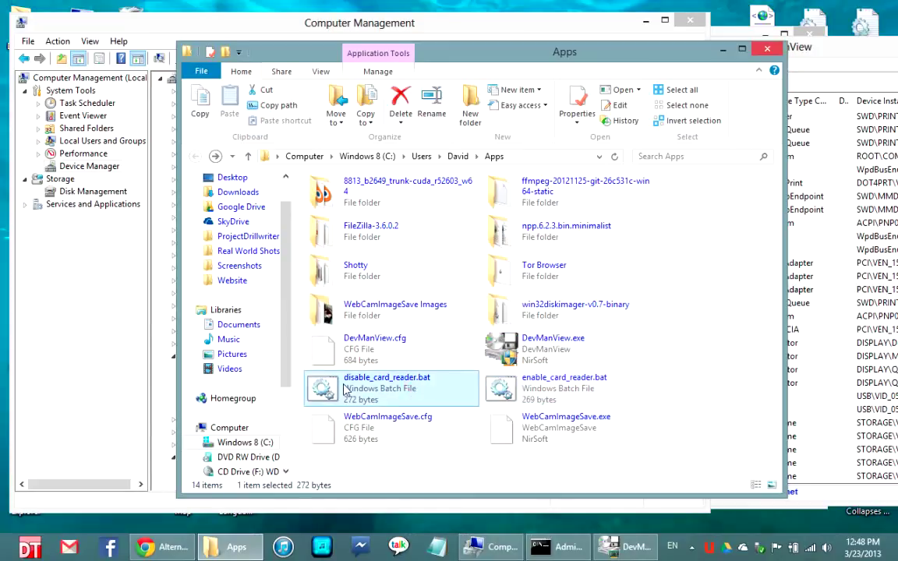
pyautogui.rightClick(330, 392)
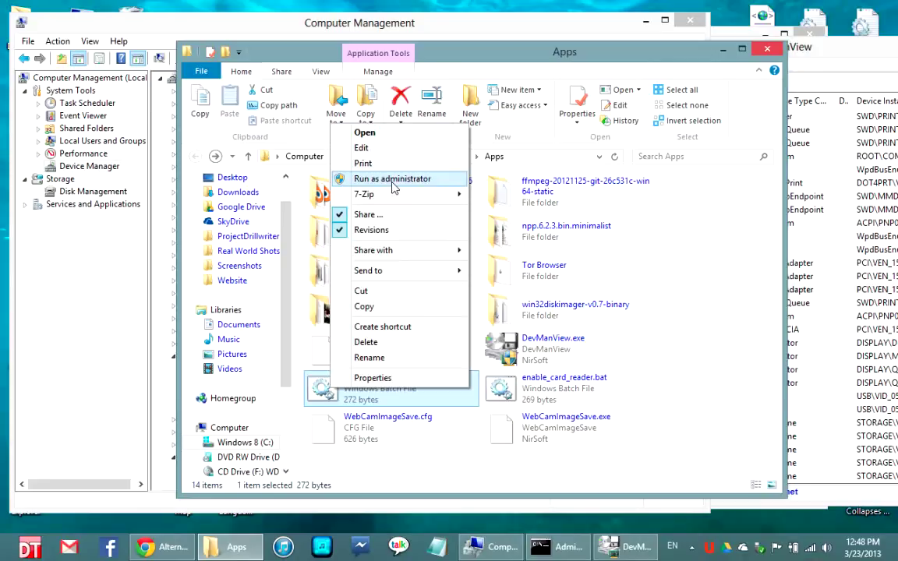
pyautogui.click(392, 181)
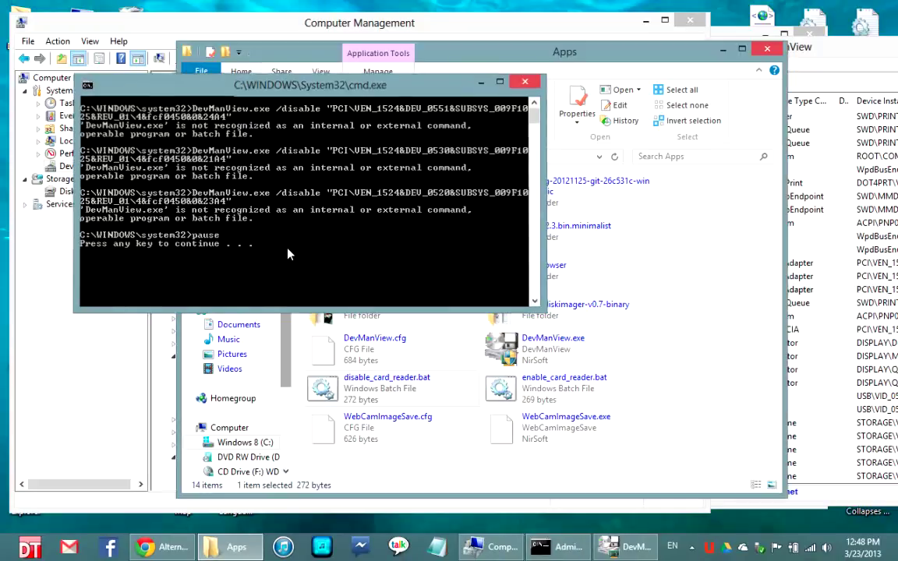
pyautogui.press('Return')
pyautogui.click(373, 387)
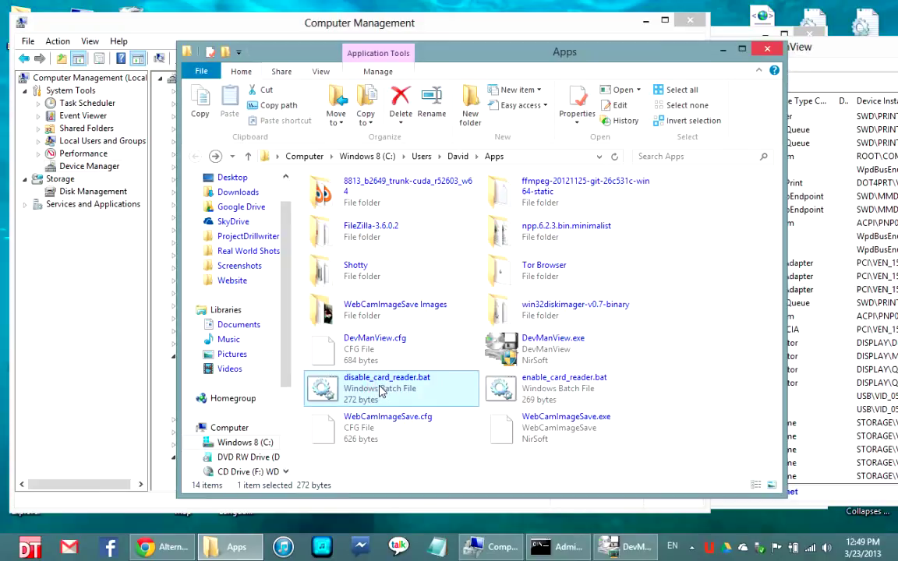
# Run disable_card_reader.bat directly from the Apps folder and dismiss its finished pause prompt.
pyautogui.rightClick(379, 388)
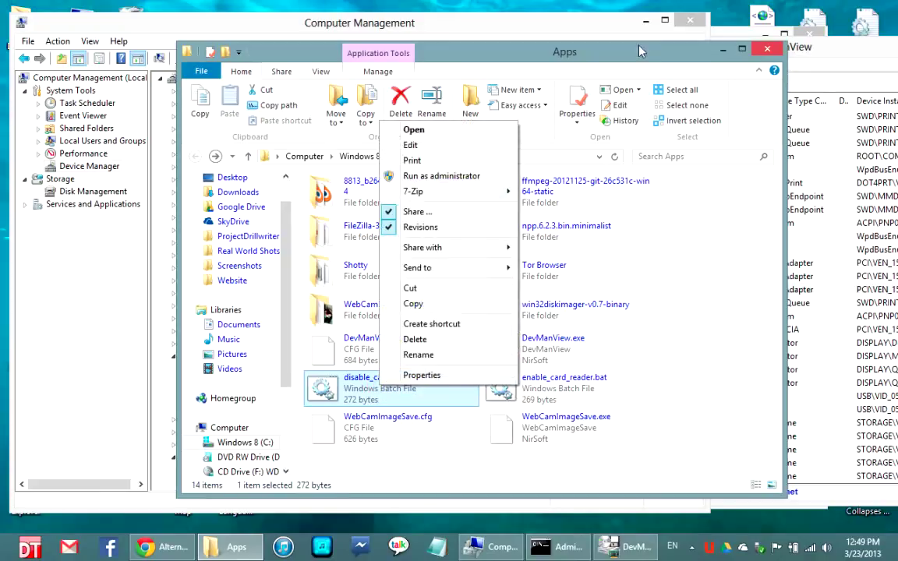
pyautogui.click(678, 61)
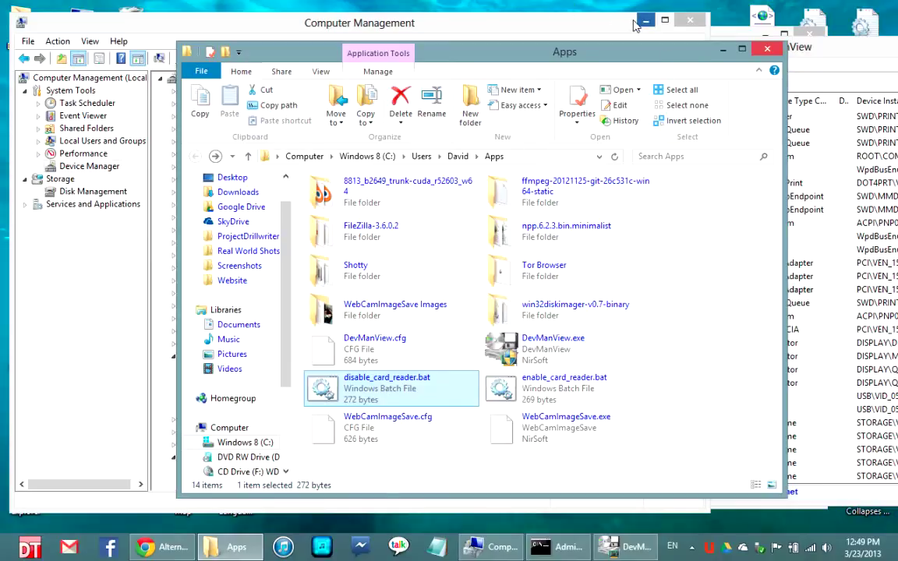
pyautogui.click(552, 19)
pyautogui.click(736, 51)
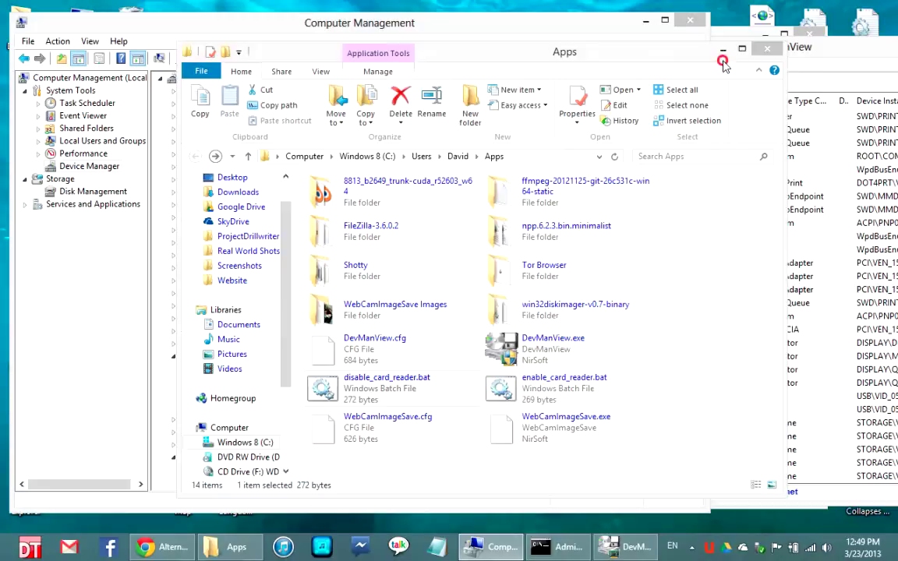
pyautogui.doubleClick(337, 387)
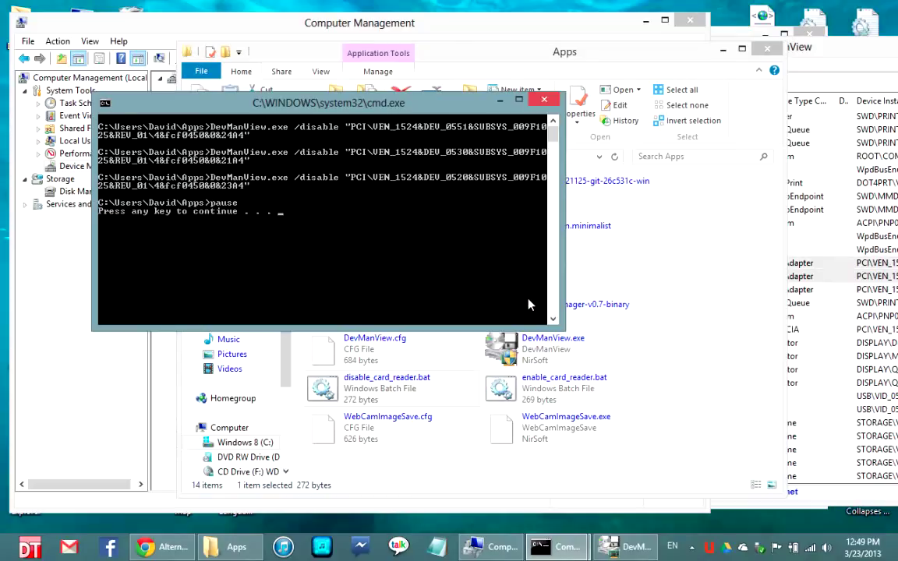
pyautogui.press('Return')
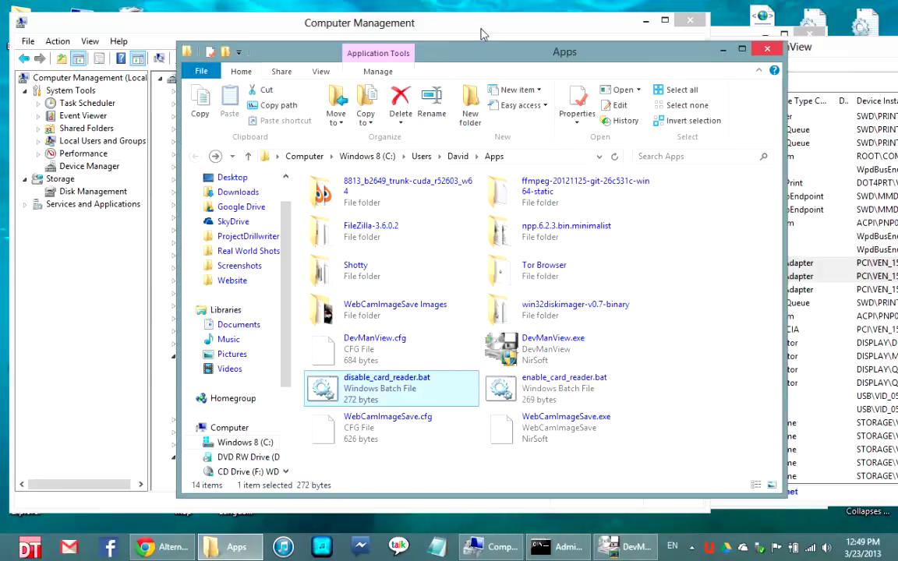
# Check the ENE Memory Stick controller in Device Manager, then close Computer Management.
pyautogui.click(482, 32)
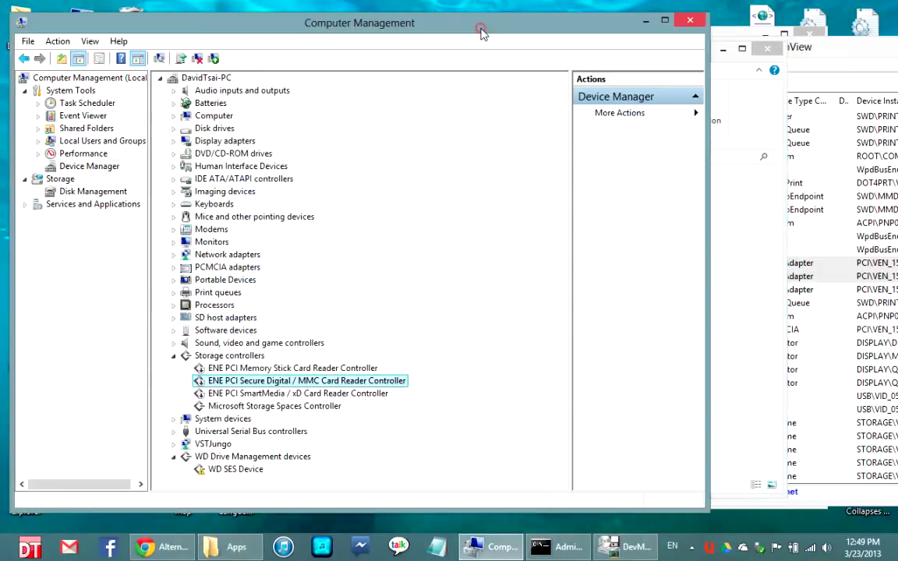
pyautogui.rightClick(200, 369)
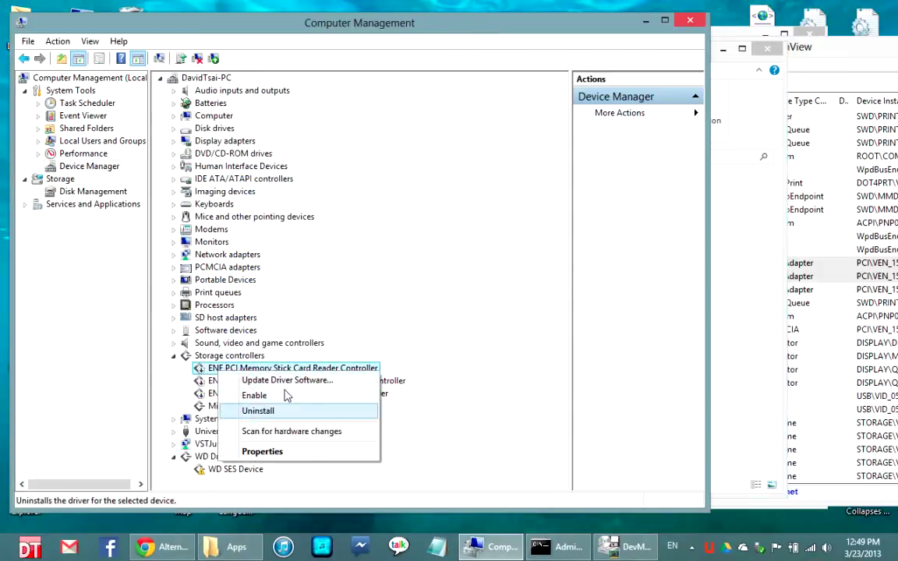
pyautogui.click(505, 377)
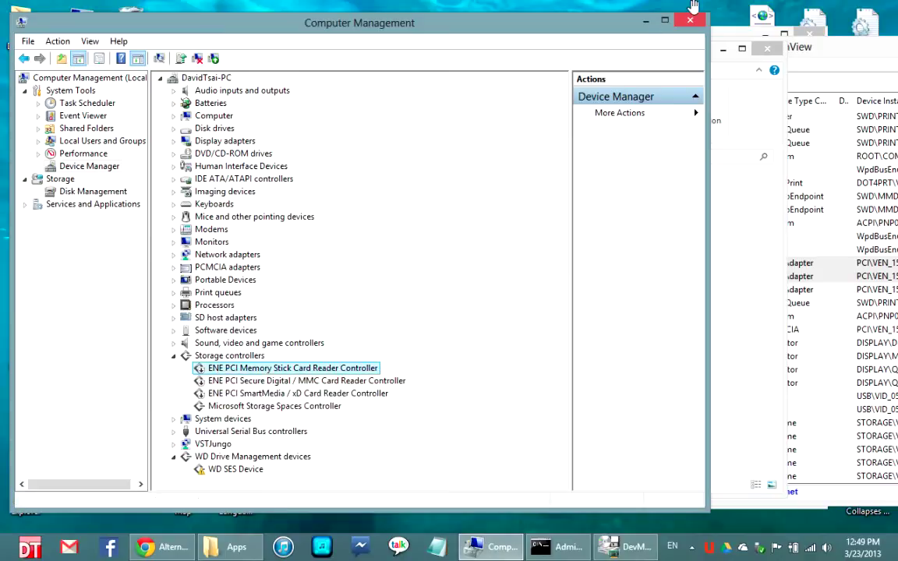
pyautogui.click(692, 23)
# Close DevManView, move the Apps folder window left and minimize Chrome.
pyautogui.moveTo(809, 55); pyautogui.dragTo(575, 45)
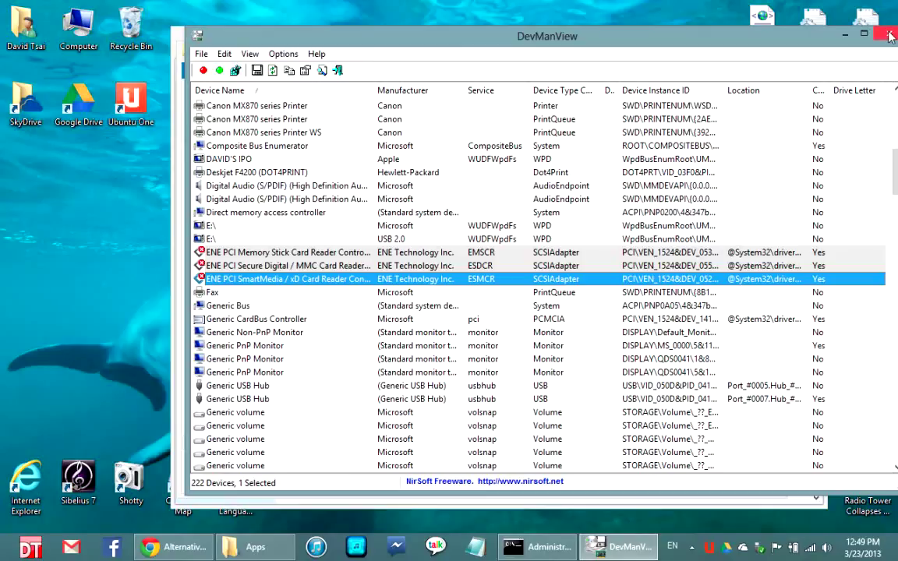
pyautogui.hotkey('alt', 'F4')
pyautogui.moveTo(691, 53); pyautogui.dragTo(550, 64)
pyautogui.click(764, 36)
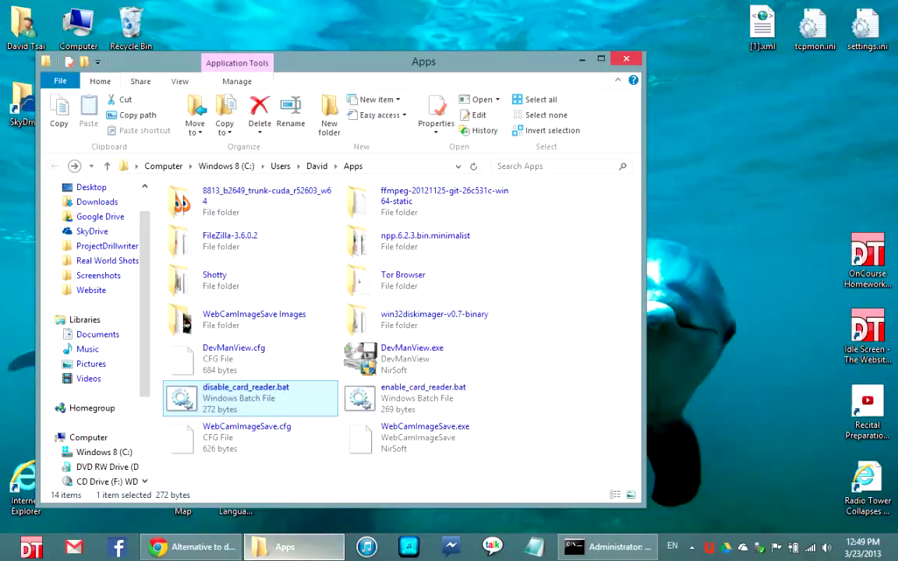
pyautogui.click(191, 546)
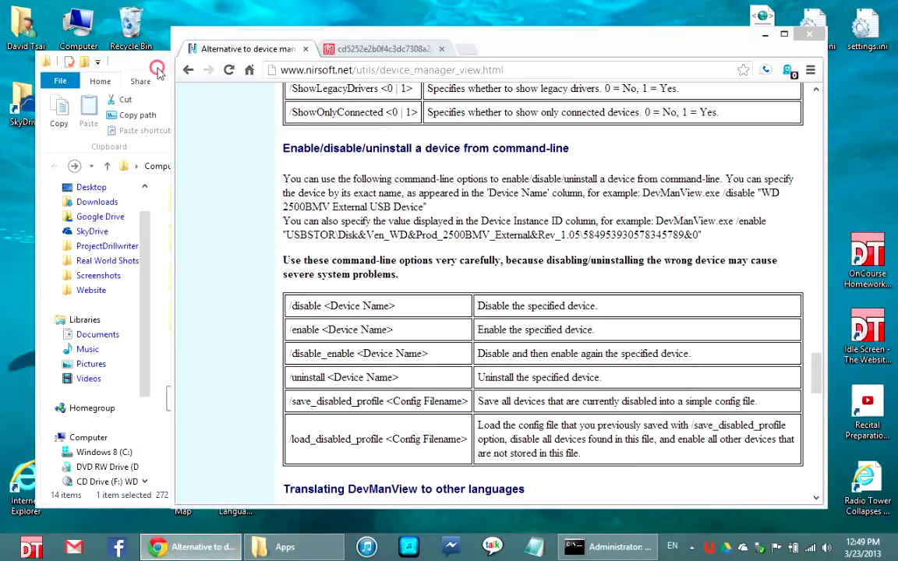
pyautogui.click(144, 62)
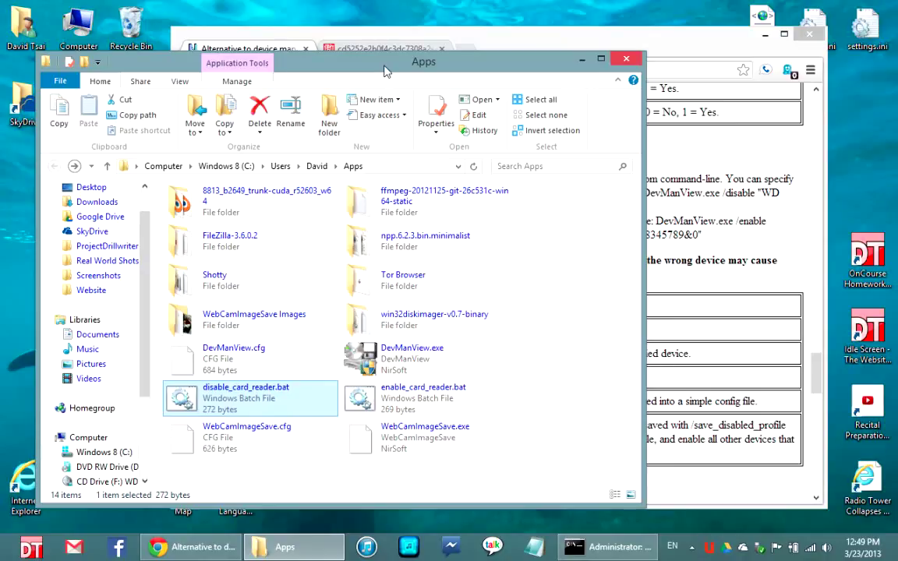
pyautogui.moveTo(384, 71); pyautogui.dragTo(477, 84)
pyautogui.moveTo(405, 81); pyautogui.dragTo(344, 79)
pyautogui.click(608, 547)
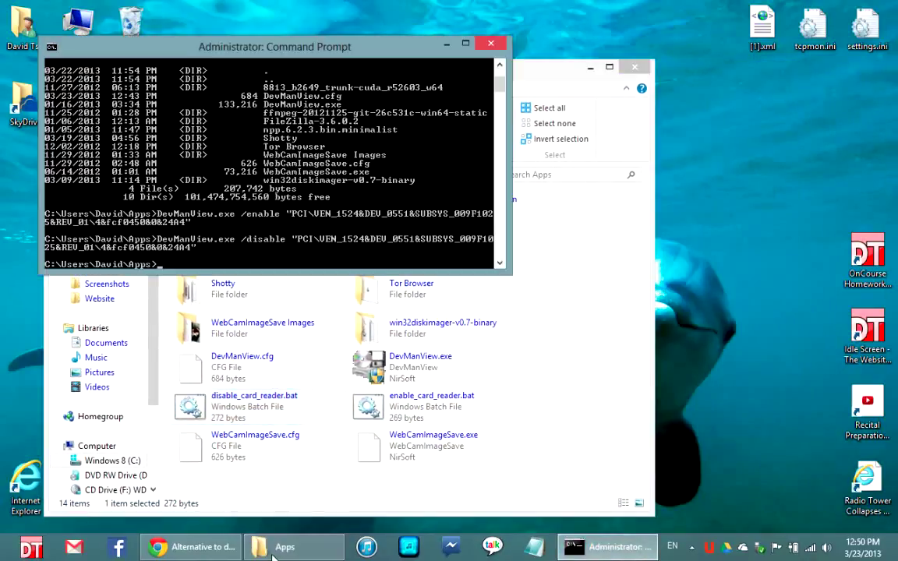
pyautogui.click(273, 549)
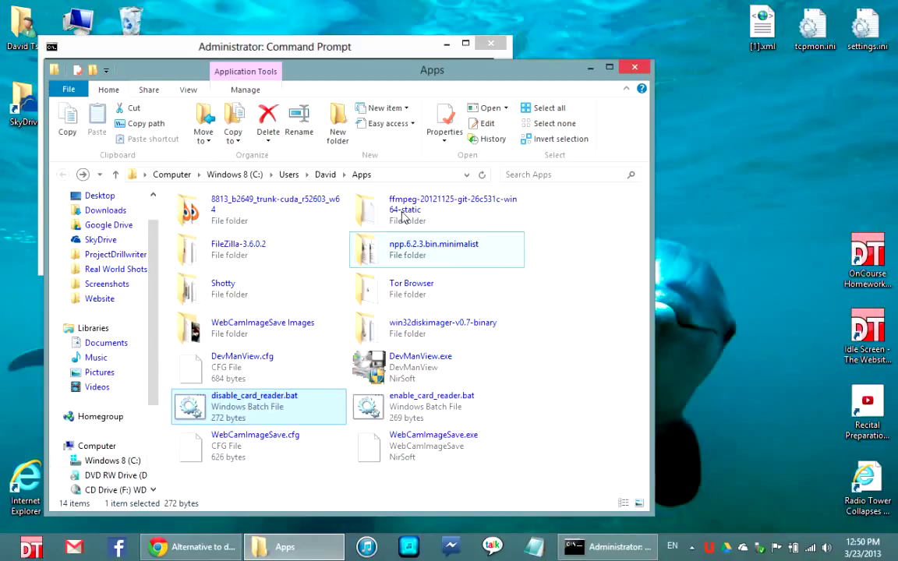
pyautogui.click(205, 546)
pyautogui.click(155, 75)
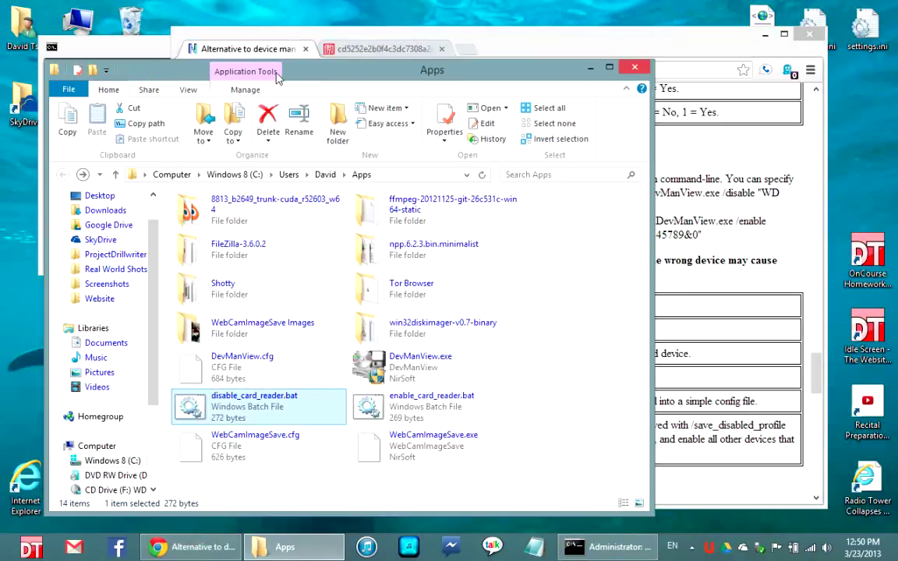
pyautogui.moveTo(307, 71)
pyautogui.mouseDown()
pyautogui.moveTo(418, 75)
pyautogui.moveTo(289, 75)
pyautogui.mouseUp()
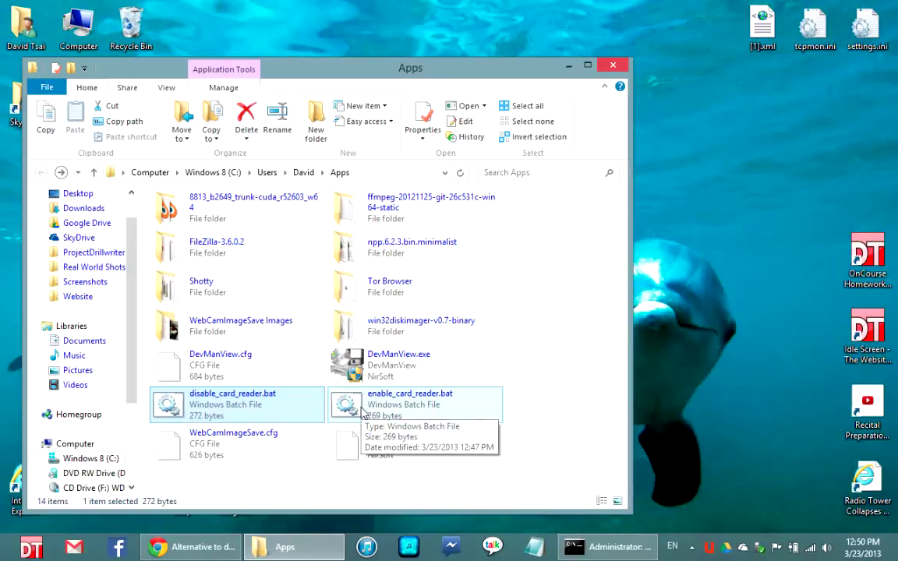
# Create a desktop shortcut to enable_card_reader.bat from the Apps folder.
pyautogui.moveTo(363, 413); pyautogui.dragTo(712, 196)
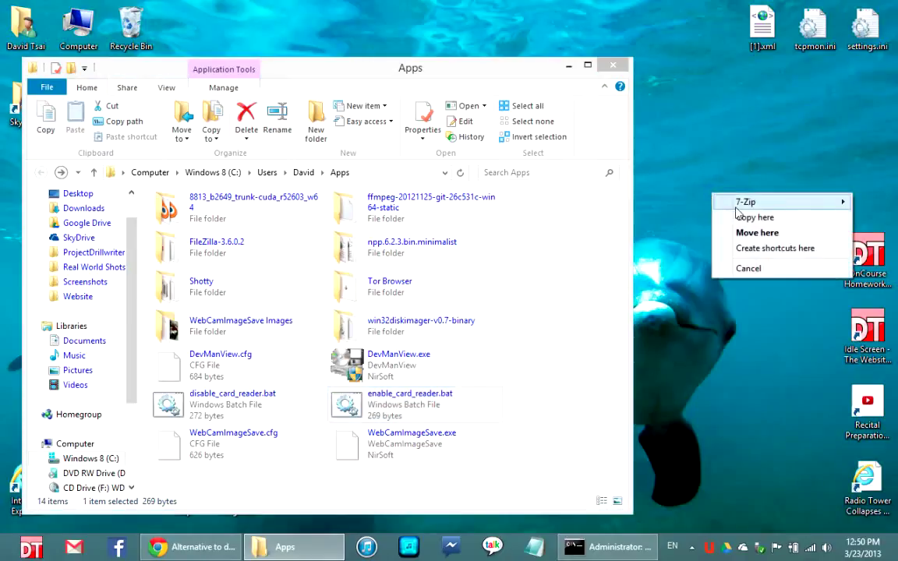
pyautogui.click(767, 250)
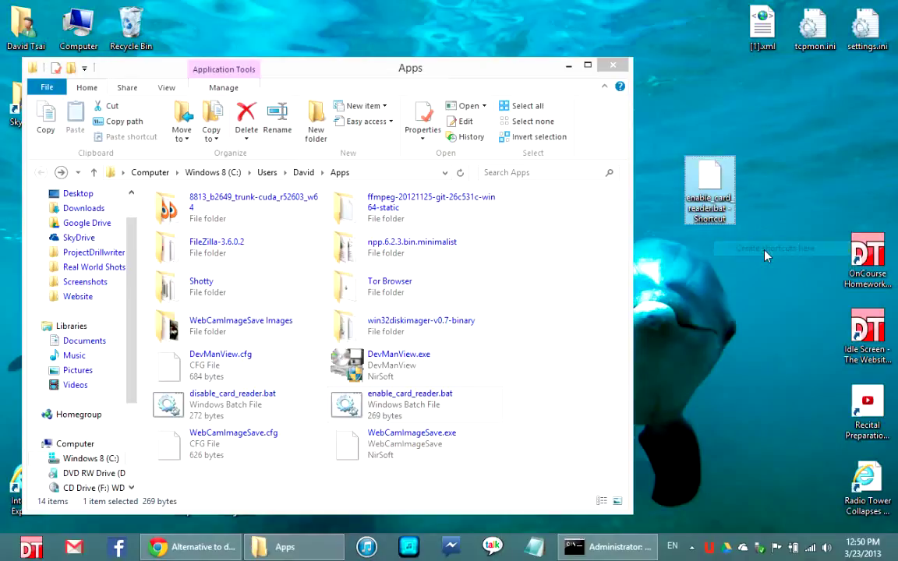
pyautogui.click(249, 401)
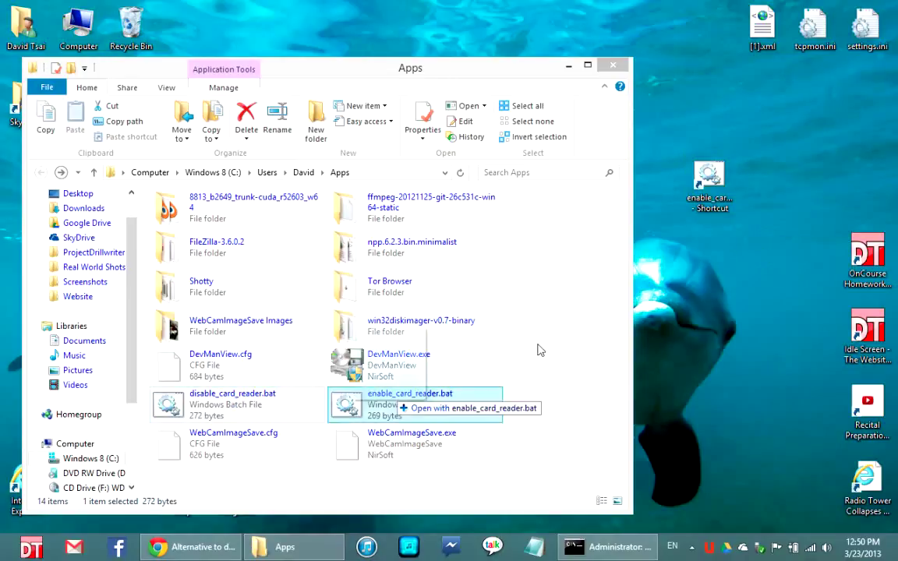
# Create a desktop shortcut to disable_card_reader.bat and minimize the Apps folder.
pyautogui.moveTo(709, 269); pyautogui.dragTo(709, 270)
pyautogui.click(765, 319)
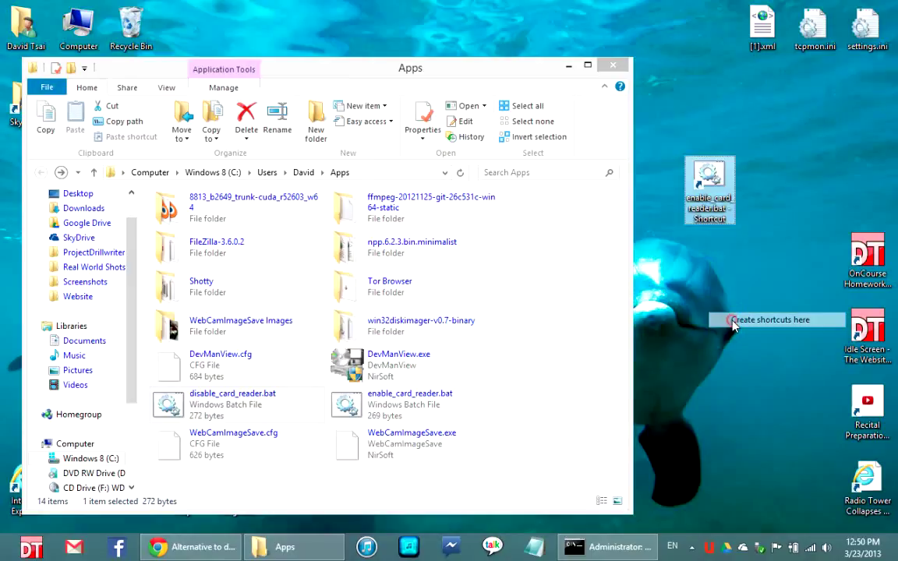
pyautogui.click(568, 67)
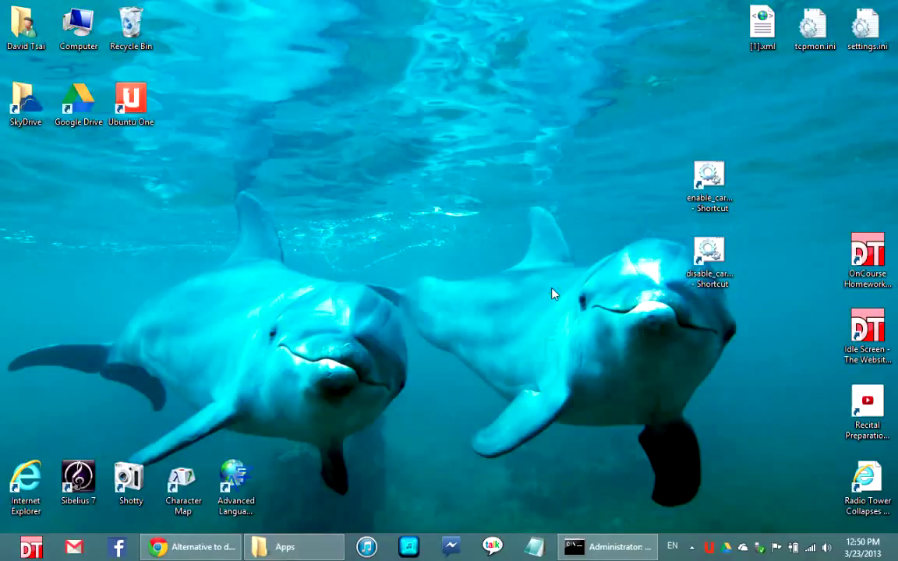
# Open the enable_card_reader shortcut's properties and review its Start in folder.
pyautogui.click(710, 181)
pyautogui.rightClick(709, 187)
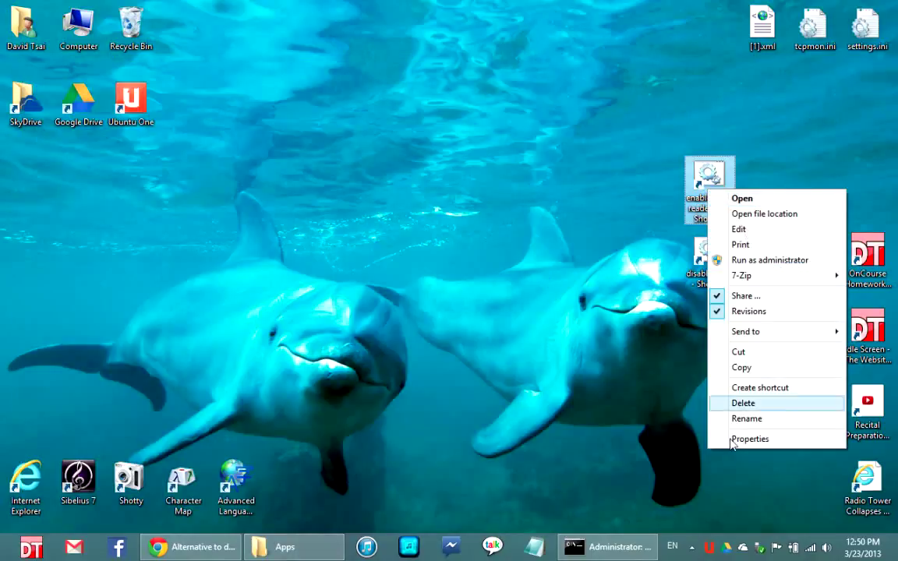
pyautogui.click(733, 436)
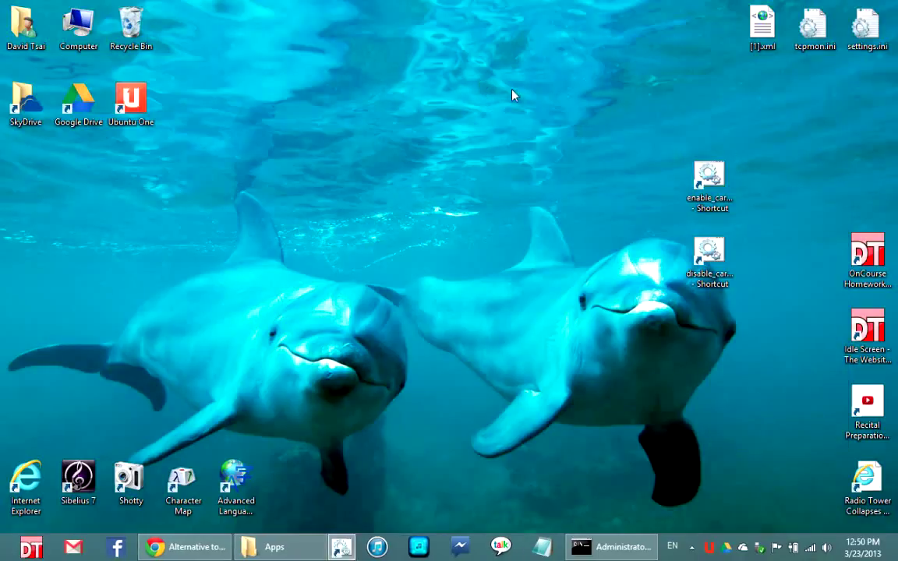
pyautogui.moveTo(632, 159); pyautogui.dragTo(491, 150)
pyautogui.moveTo(590, 147); pyautogui.dragTo(397, 111)
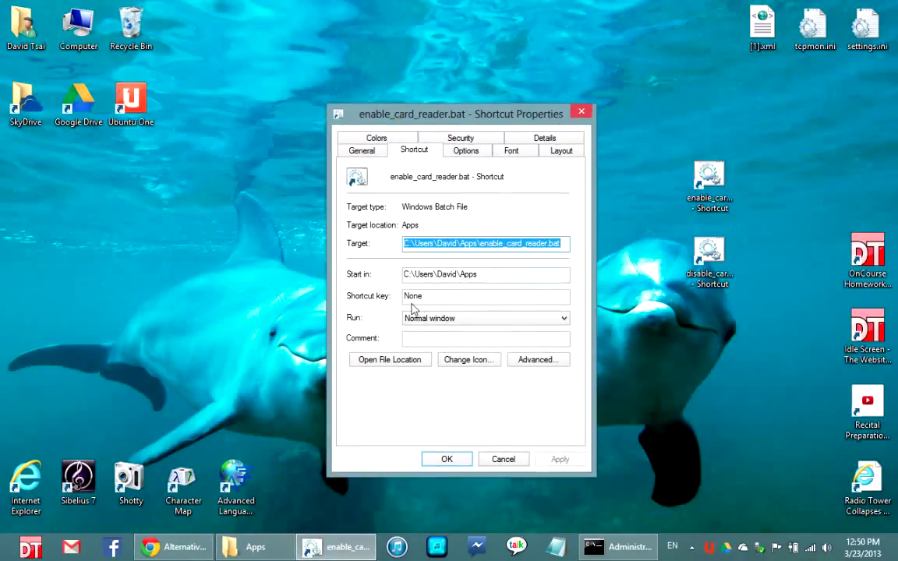
pyautogui.click(487, 277)
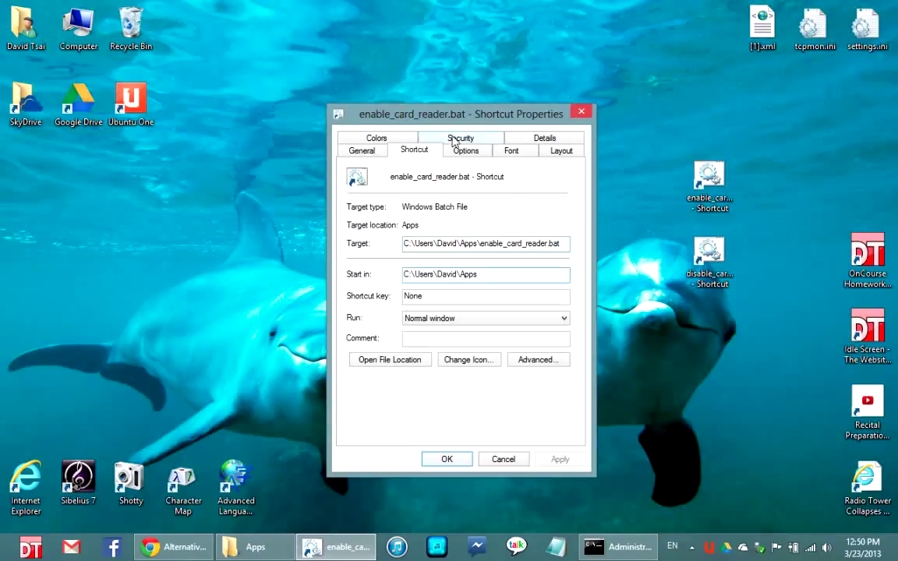
pyautogui.click(363, 149)
# Rename the enable shortcut to 'Enable Card Reader' and apply the change.
pyautogui.moveTo(524, 177); pyautogui.dragTo(363, 178)
pyautogui.write('Ena')
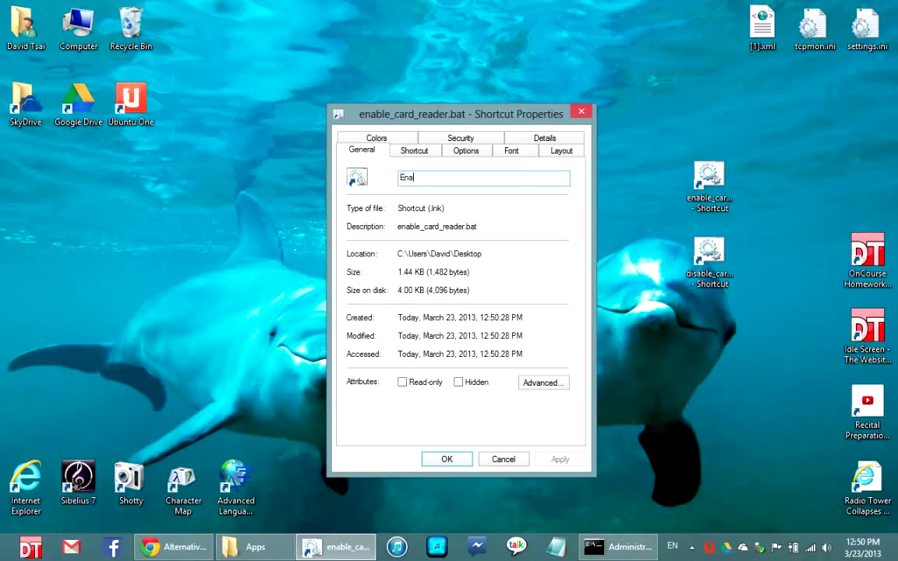
pyautogui.write('ble Card Reader')
pyautogui.click(416, 149)
pyautogui.click(462, 151)
pyautogui.click(364, 149)
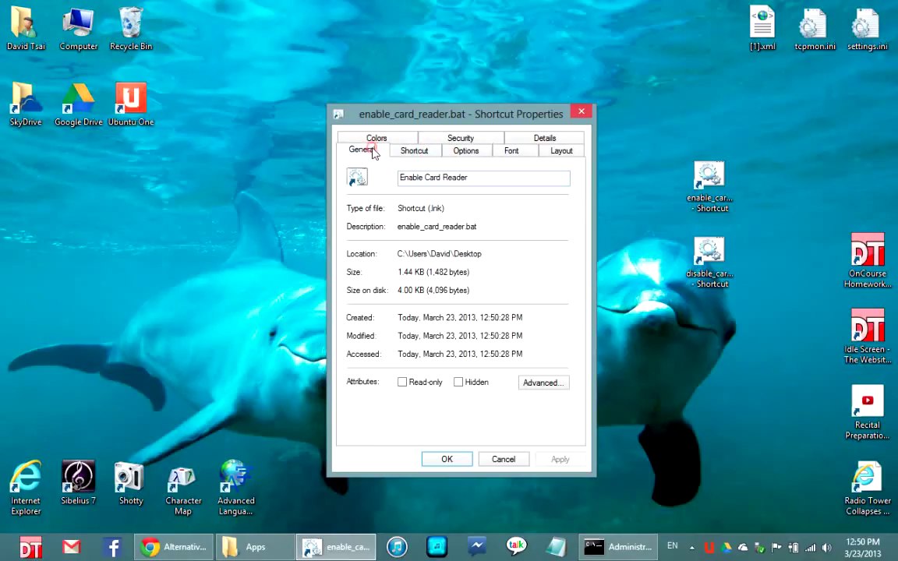
pyautogui.click(431, 153)
pyautogui.click(461, 151)
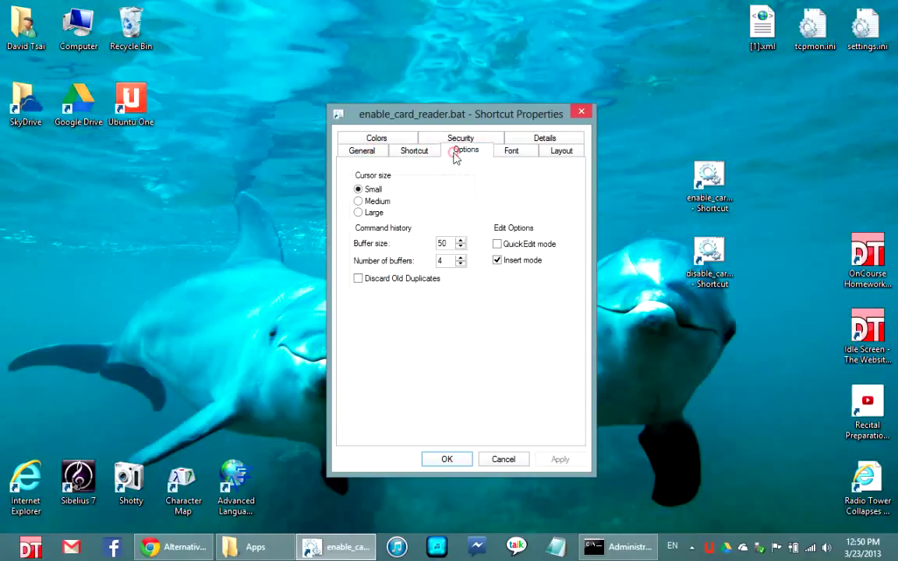
pyautogui.click(371, 149)
pyautogui.click(438, 458)
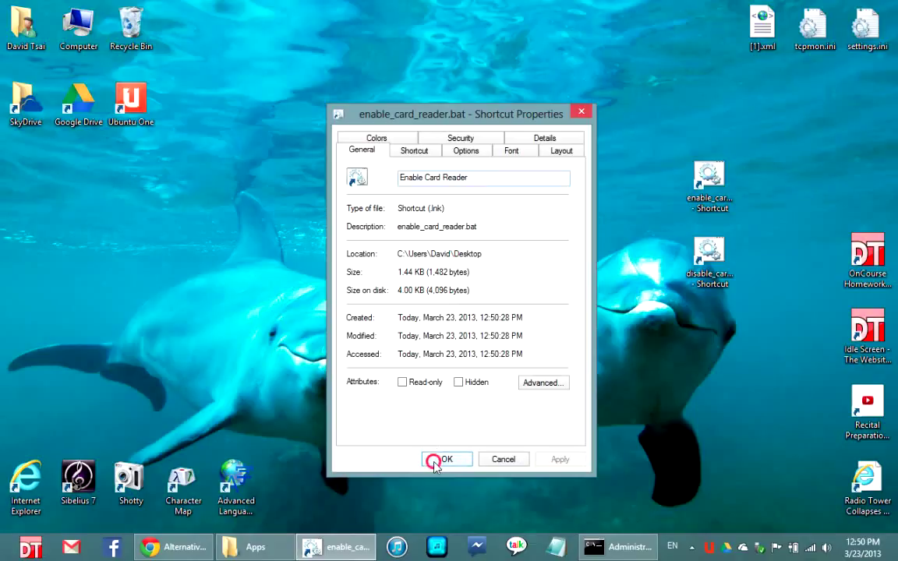
# Open the disable shortcut's properties and enter the name 'Disable Card Reader'.
pyautogui.rightClick(707, 273)
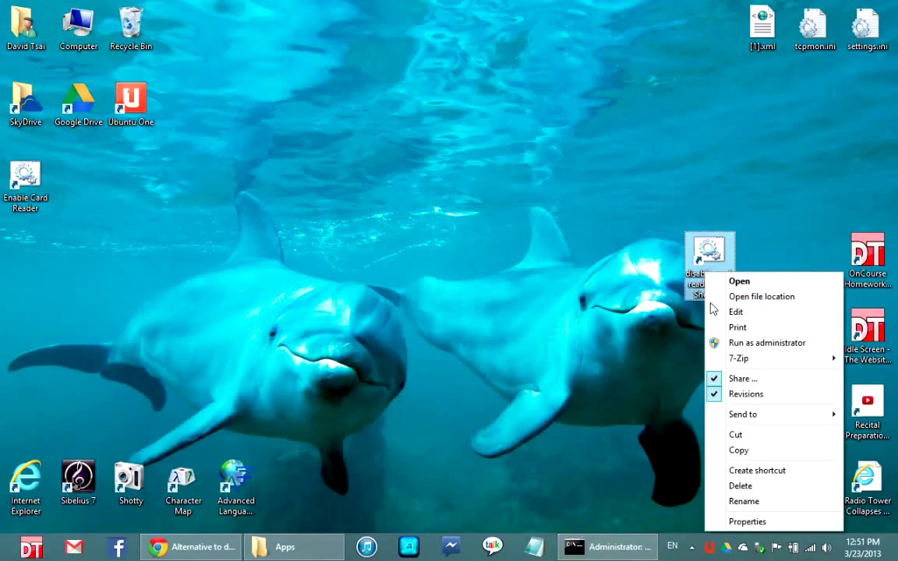
pyautogui.click(647, 288)
pyautogui.rightClick(709, 266)
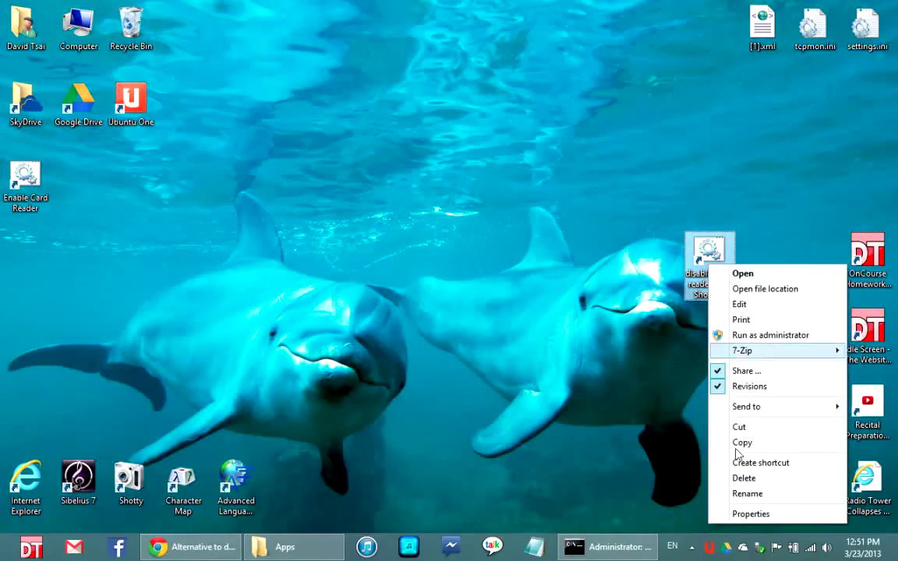
pyautogui.click(745, 515)
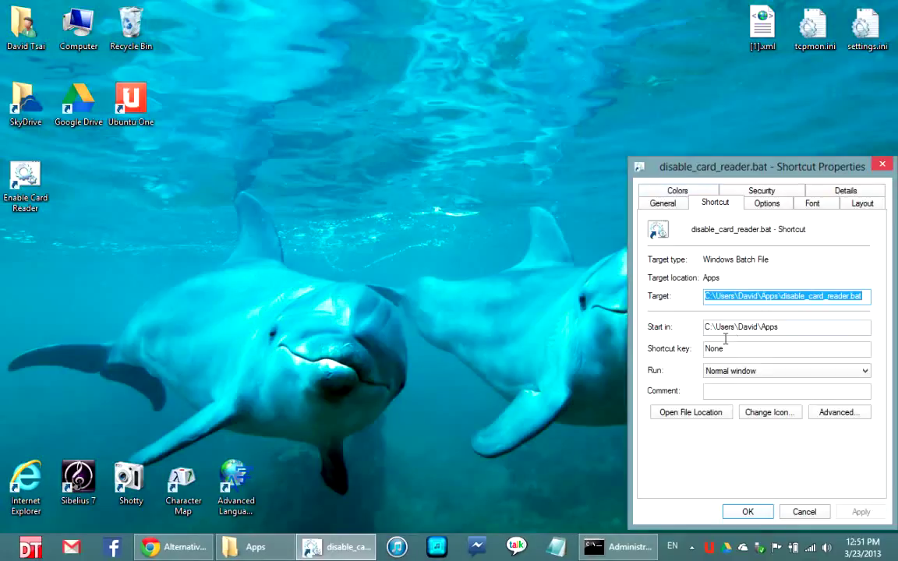
pyautogui.hotkey('ctrl', 'shift', 'Tab')
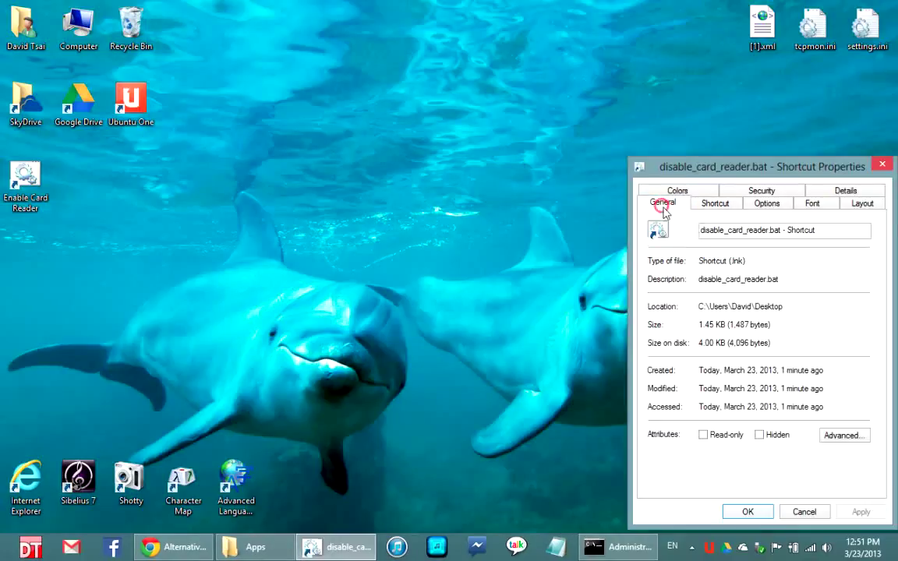
pyautogui.click(731, 231)
pyautogui.hotkey('ctrl', 'a')
pyautogui.write('Di')
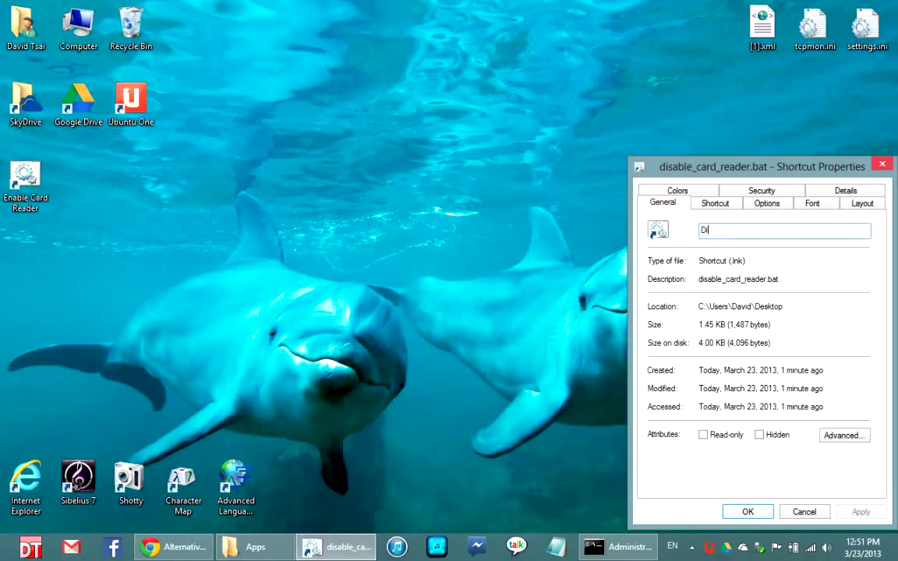
pyautogui.write('sable Card Reader')
# Check the shortcut's target and start-in folder against DevManView.exe in Apps, then confirm.
pyautogui.click(724, 204)
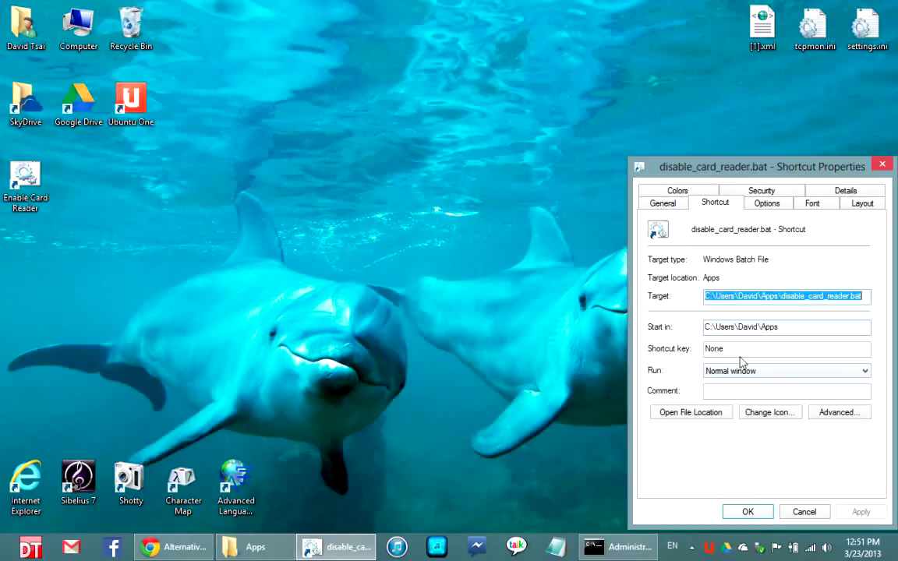
pyautogui.click(758, 327)
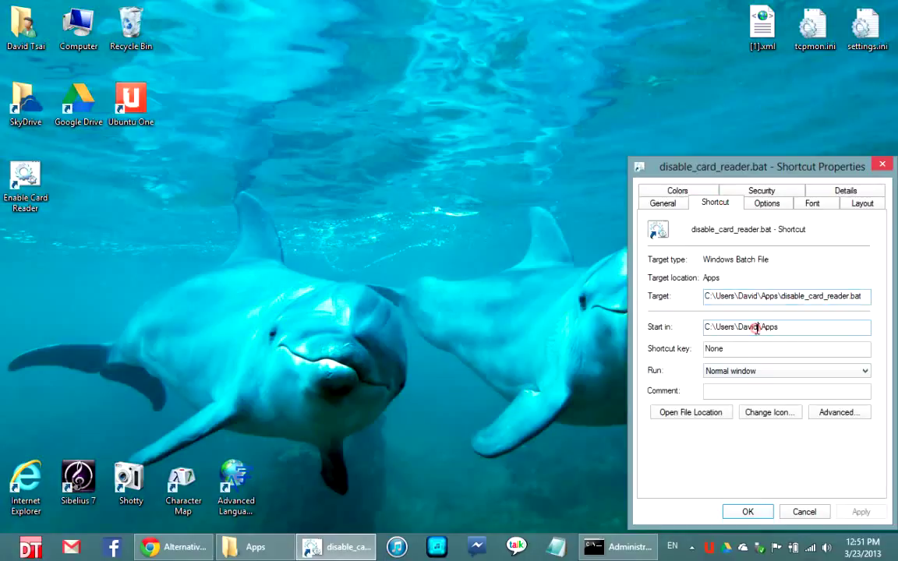
pyautogui.click(249, 547)
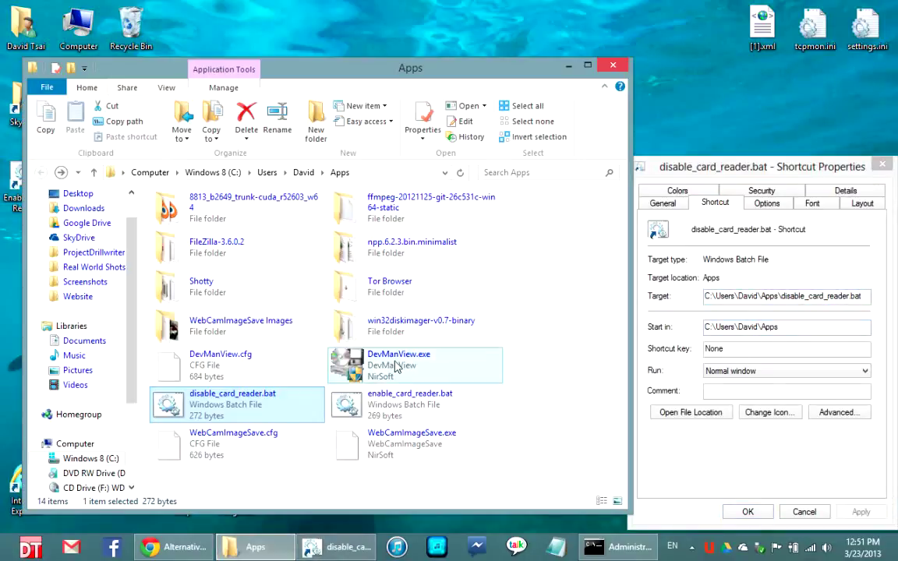
pyautogui.click(387, 363)
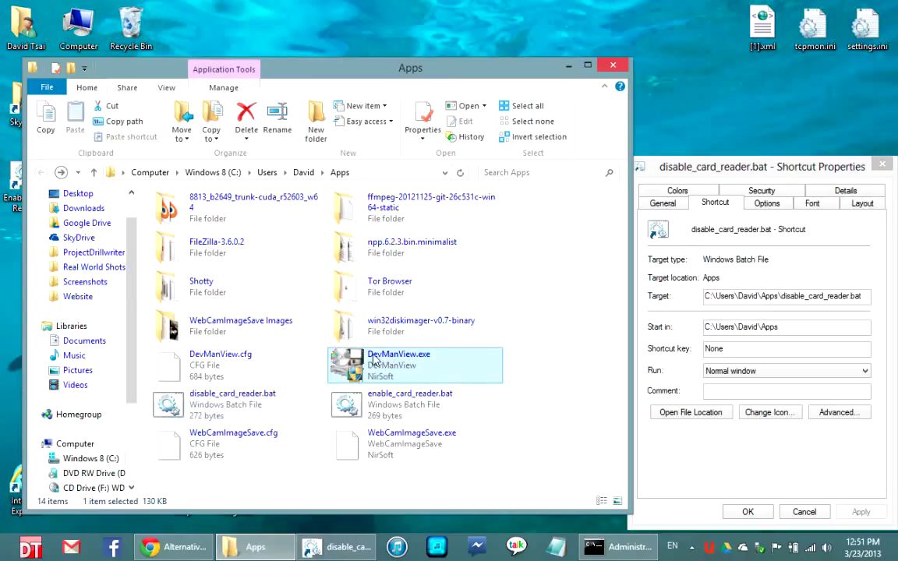
pyautogui.click(279, 540)
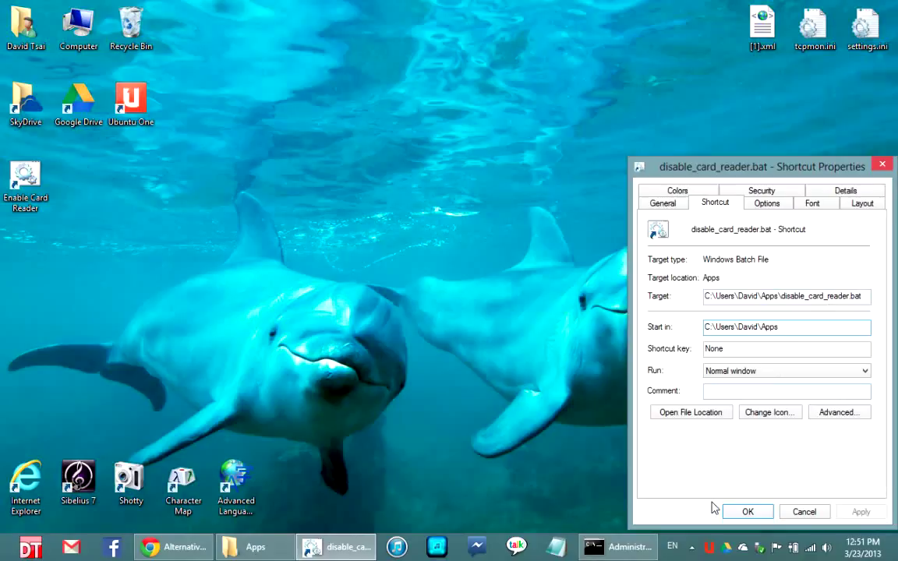
pyautogui.click(737, 512)
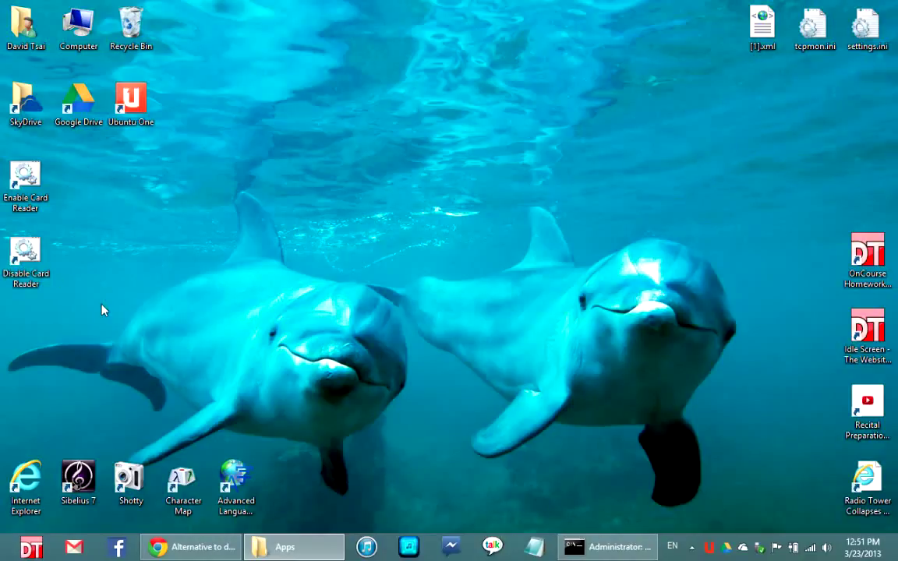
# Move both Card Reader shortcuts right of the desktop centre and close the Administrator Command Prompt.
pyautogui.moveTo(88, 270); pyautogui.dragTo(663, 113)
pyautogui.click(567, 158)
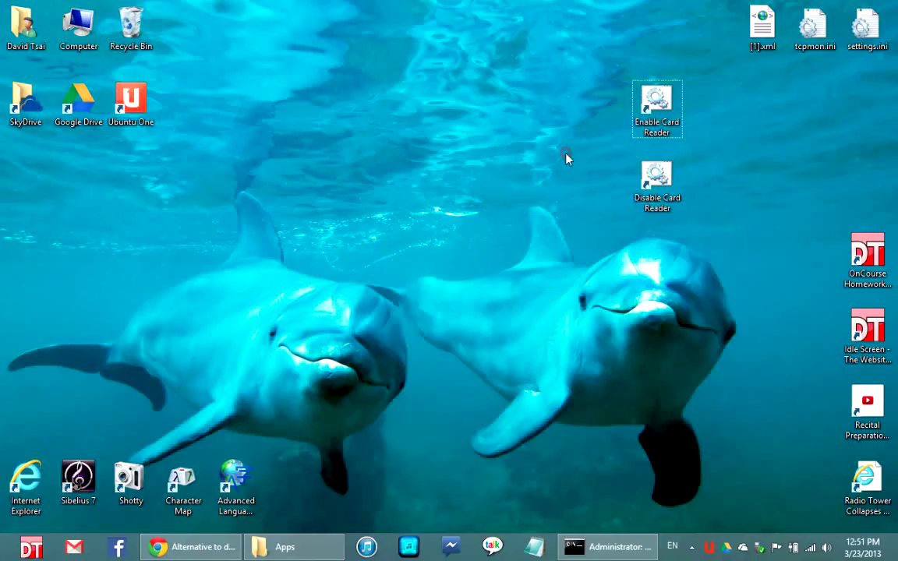
pyautogui.click(608, 547)
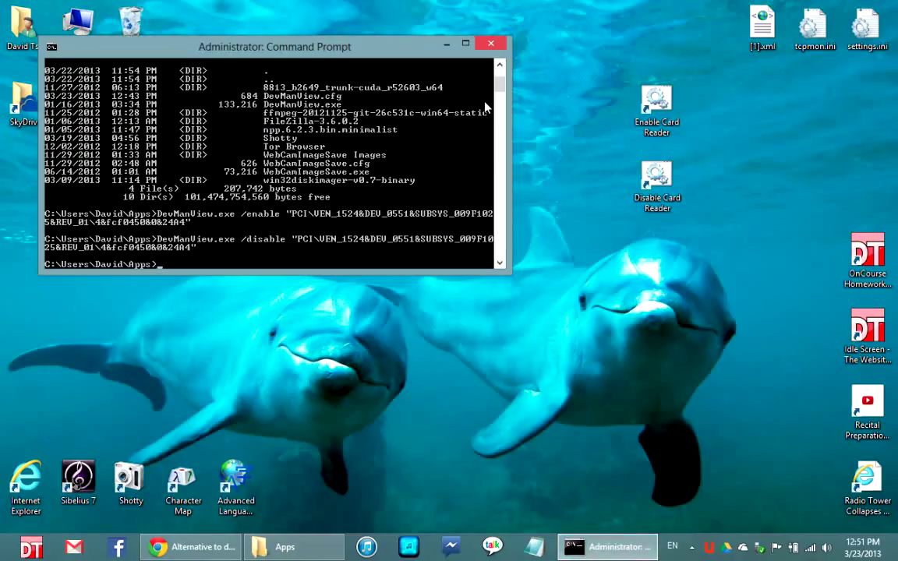
pyautogui.click(499, 46)
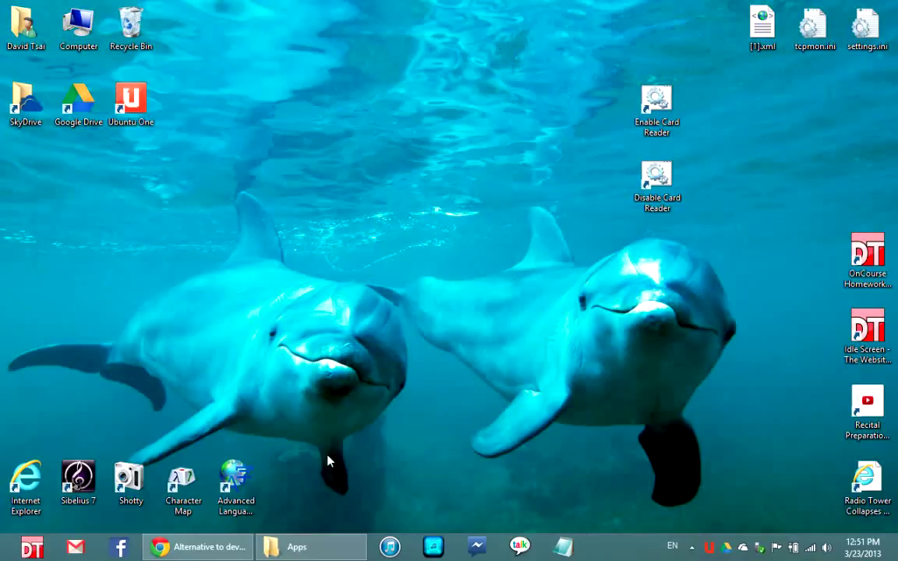
# Close the Apps folder window from its taskbar button.
pyautogui.click(300, 546)
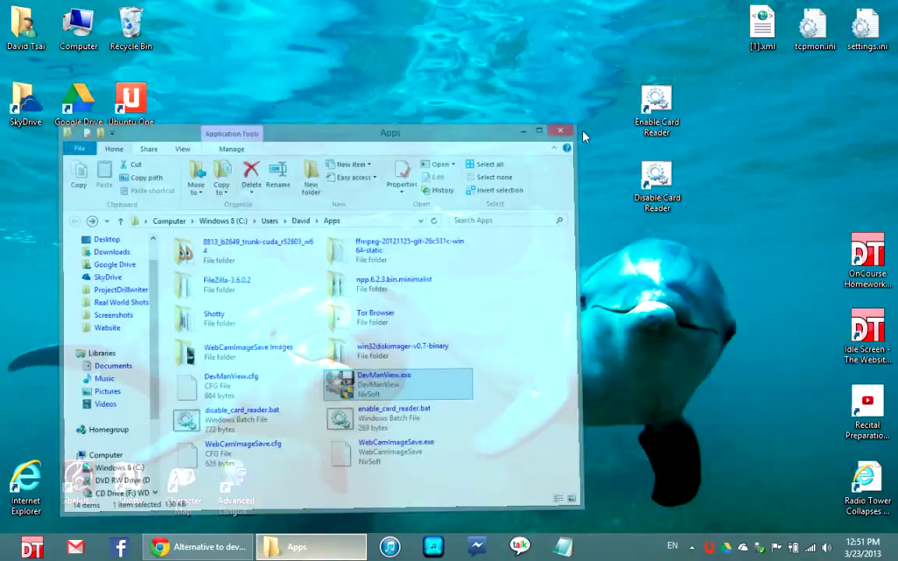
pyautogui.click(312, 538)
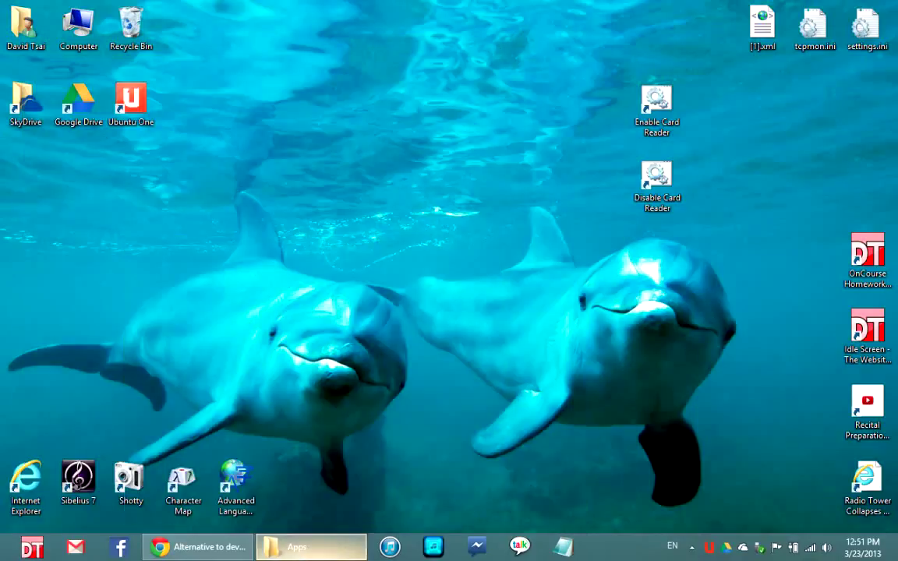
pyautogui.rightClick(312, 532)
pyautogui.click(305, 510)
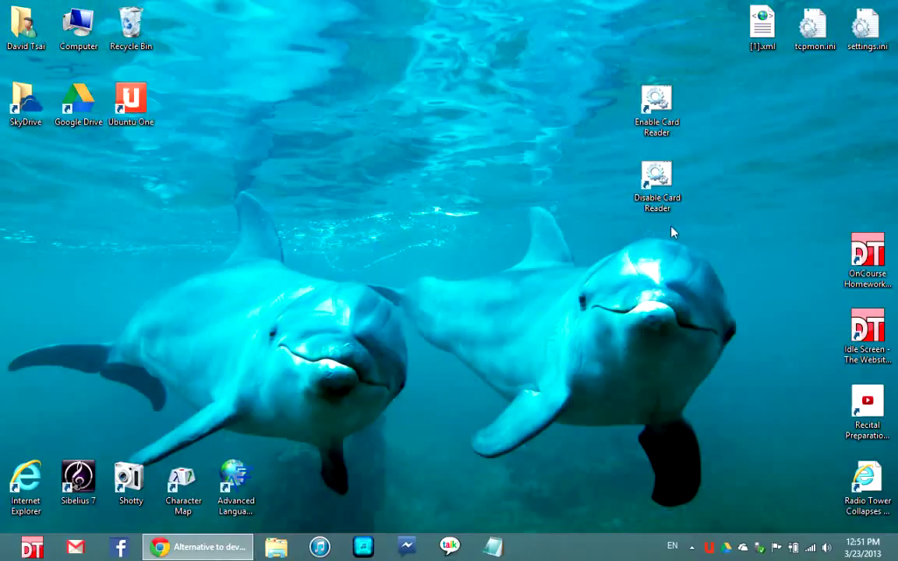
# Run Disable Card Reader, then check the ENE controllers in Device Manager and close Computer Management.
pyautogui.doubleClick(658, 181)
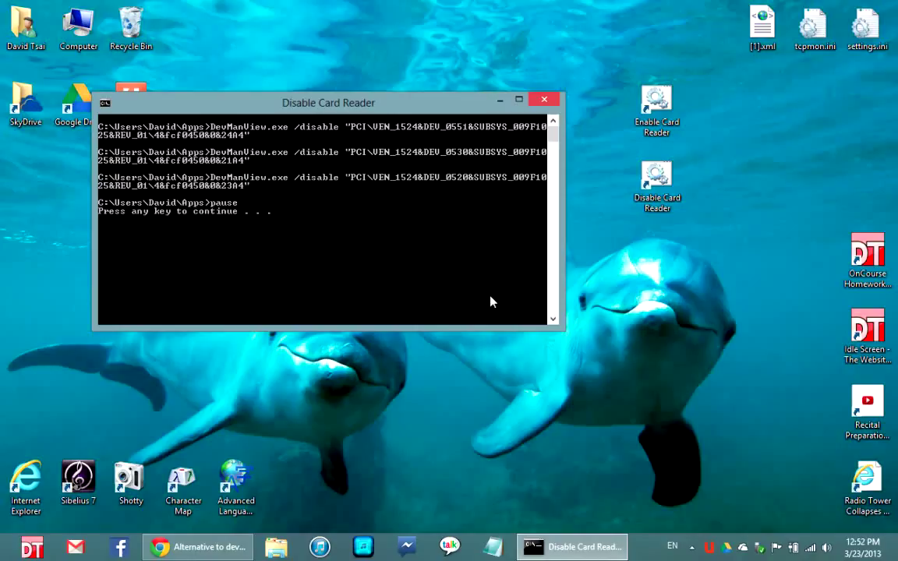
pyautogui.press('Return')
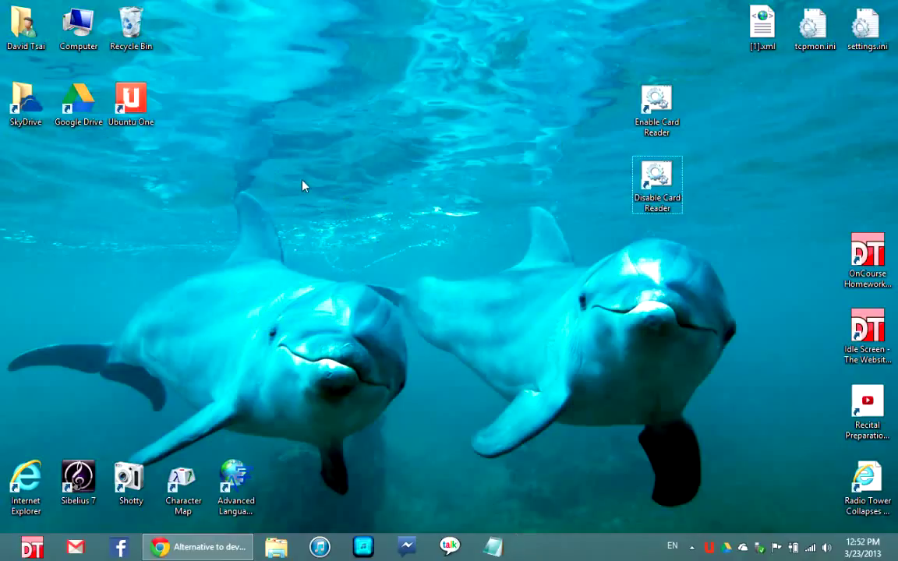
pyautogui.rightClick(78, 19)
pyautogui.click(99, 55)
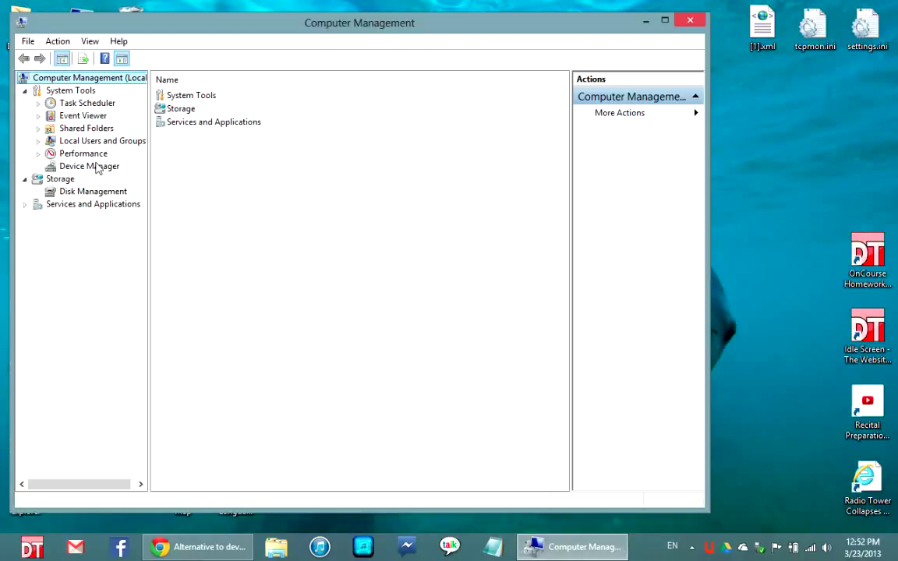
pyautogui.click(96, 166)
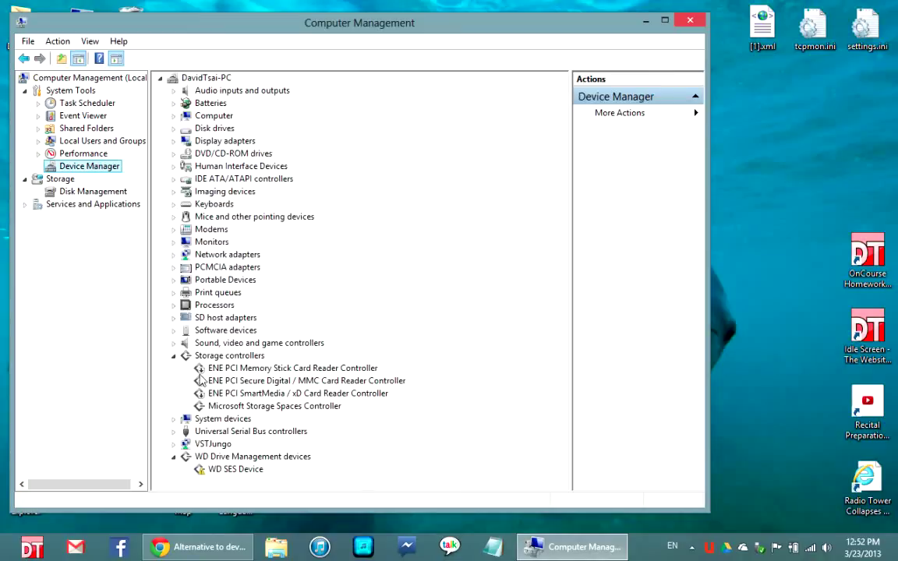
pyautogui.click(690, 21)
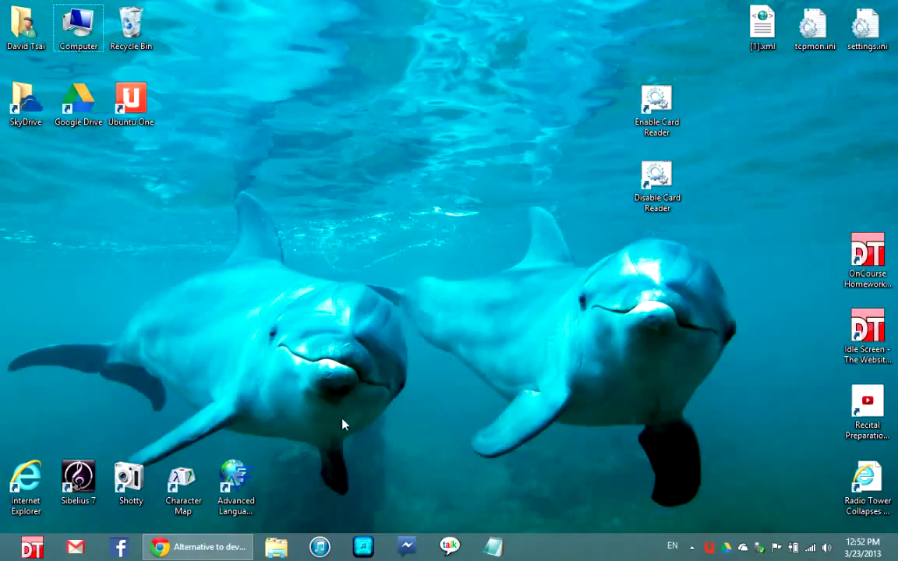
# Bring Chrome back, view the DPC WATCHDOG VIOLATION blue-screen tab, and minimize it.
pyautogui.click(198, 546)
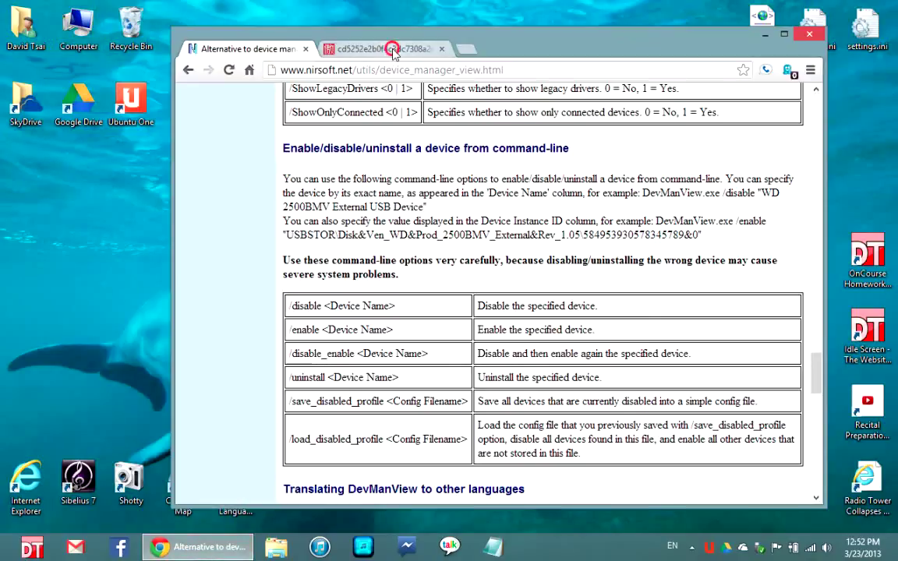
pyautogui.click(343, 49)
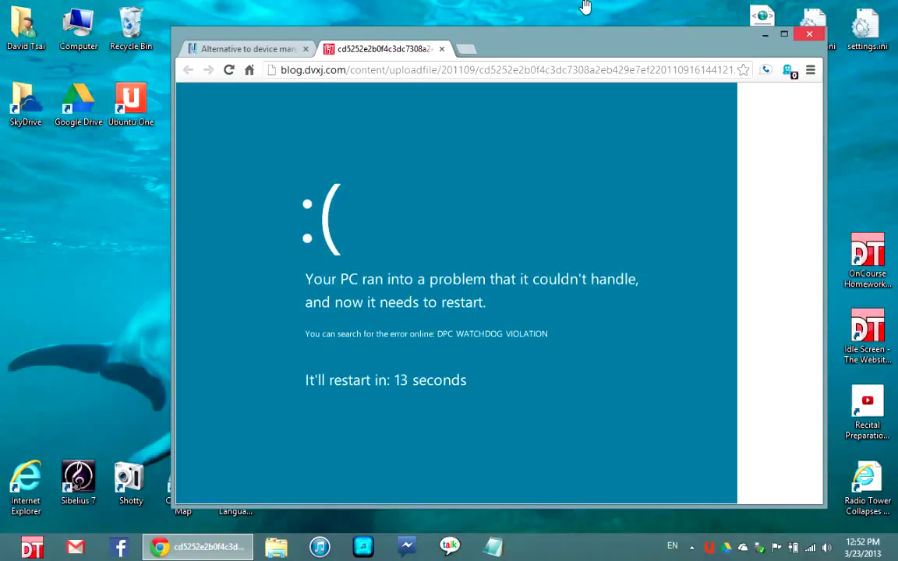
pyautogui.press('super+d')
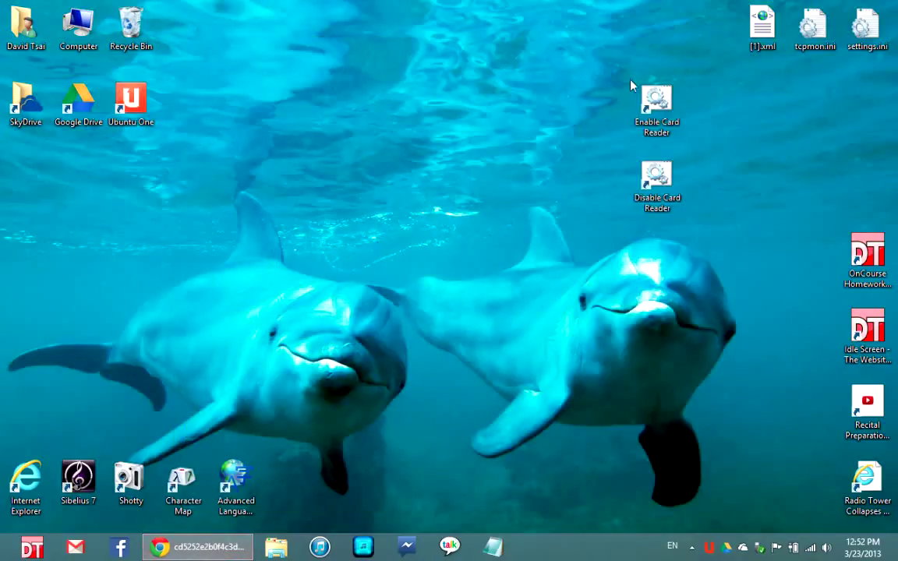
# Shift both Card Reader shortcuts slightly further right and launch Disable Card Reader again.
pyautogui.moveTo(588, 54); pyautogui.dragTo(567, 156)
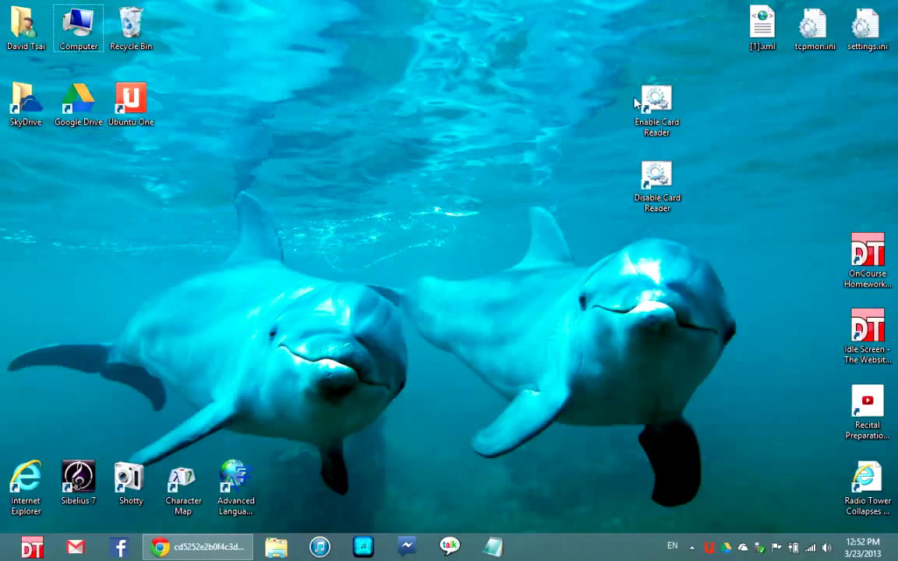
pyautogui.moveTo(621, 50); pyautogui.dragTo(604, 128)
pyautogui.moveTo(598, 106); pyautogui.dragTo(563, 131)
pyautogui.moveTo(593, 48); pyautogui.dragTo(683, 234)
pyautogui.moveTo(654, 90); pyautogui.dragTo(706, 113)
pyautogui.click(658, 264)
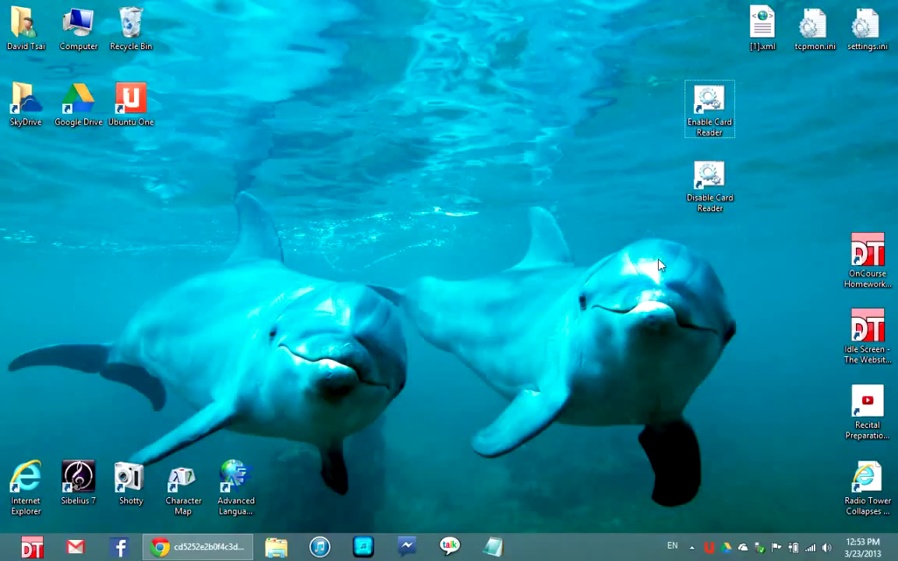
pyautogui.click(709, 181)
pyautogui.press('Return')
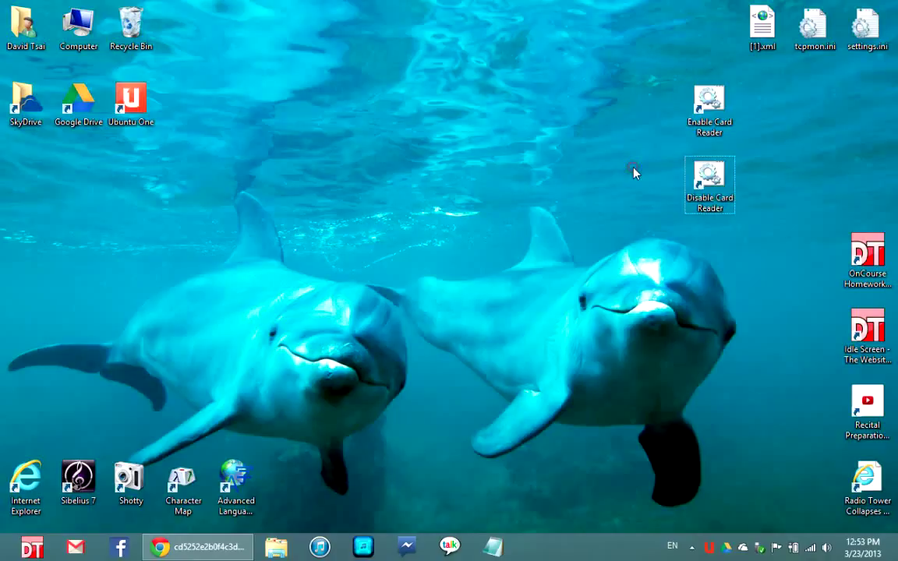